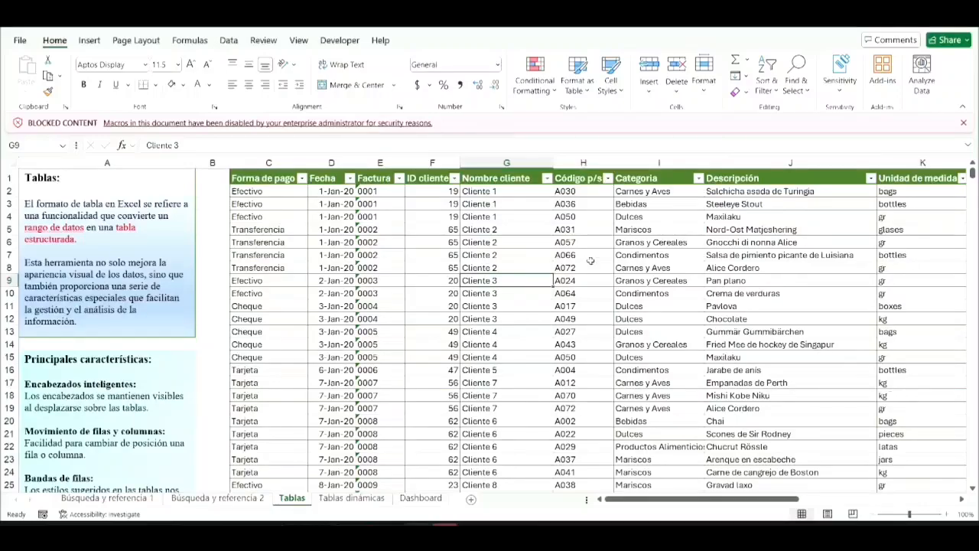
pyautogui.click(502, 215)
pyautogui.click(424, 231)
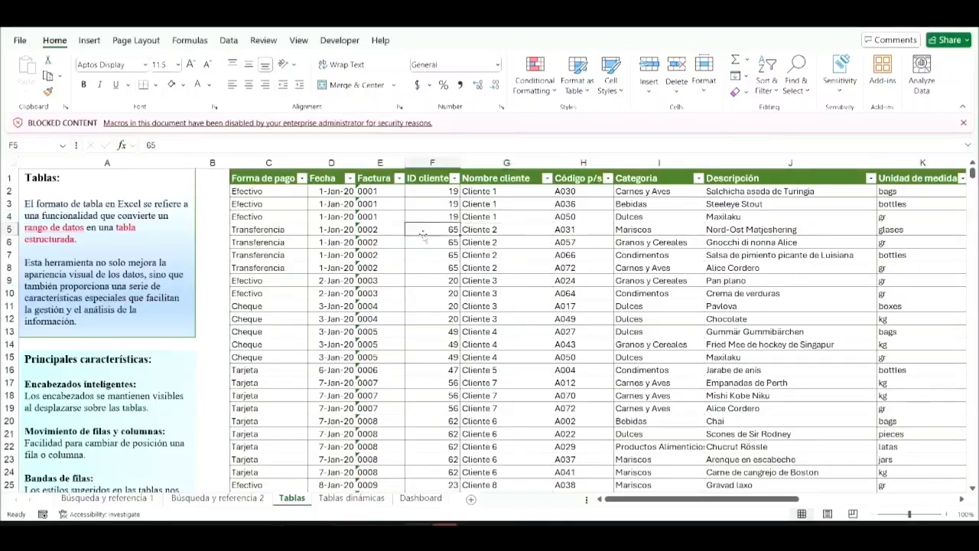
pyautogui.click(424, 282)
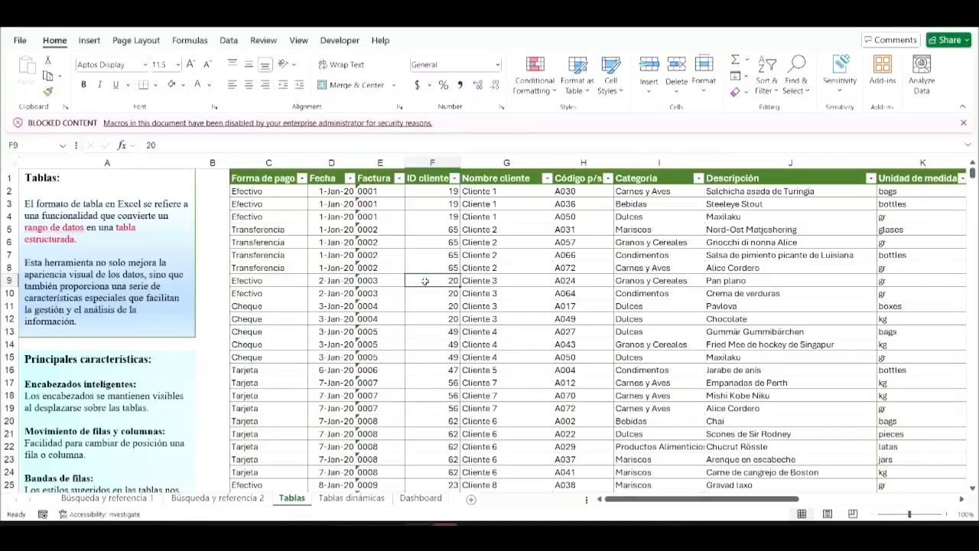
pyautogui.click(482, 280)
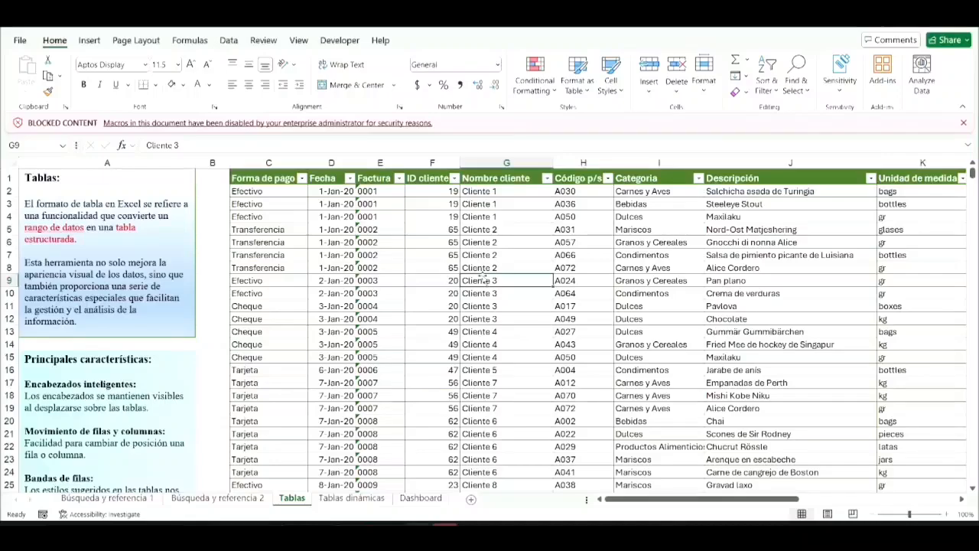
pyautogui.click(549, 252)
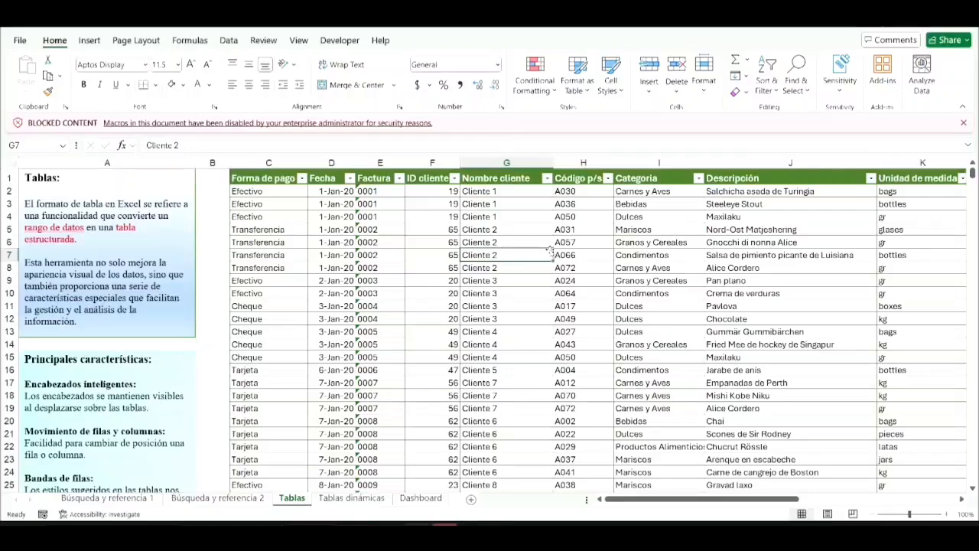
pyautogui.click(234, 44)
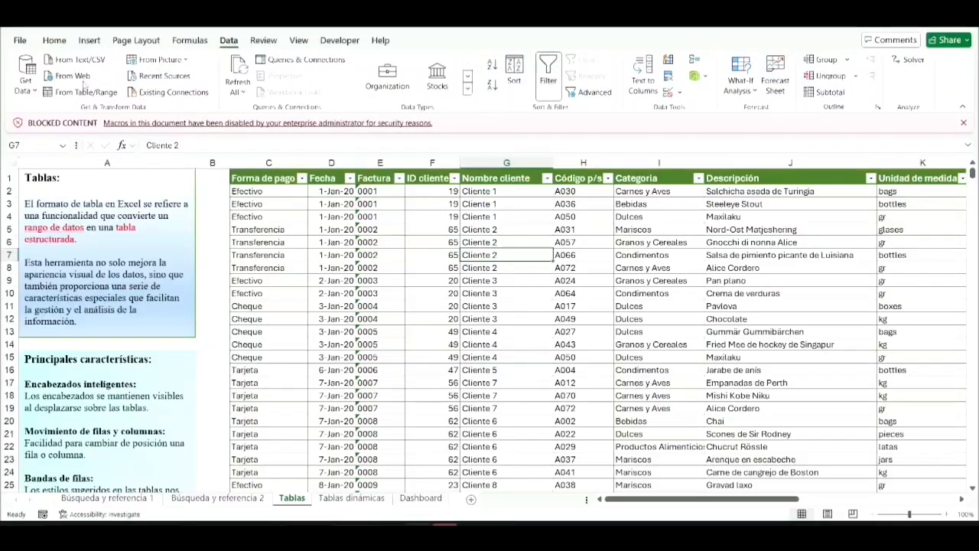
pyautogui.click(89, 40)
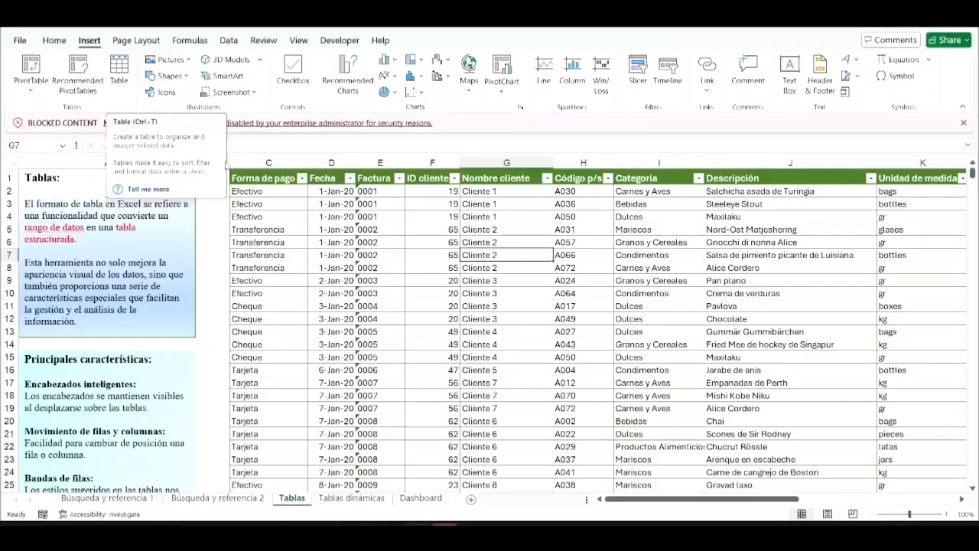
pyautogui.click(341, 254)
pyautogui.click(457, 254)
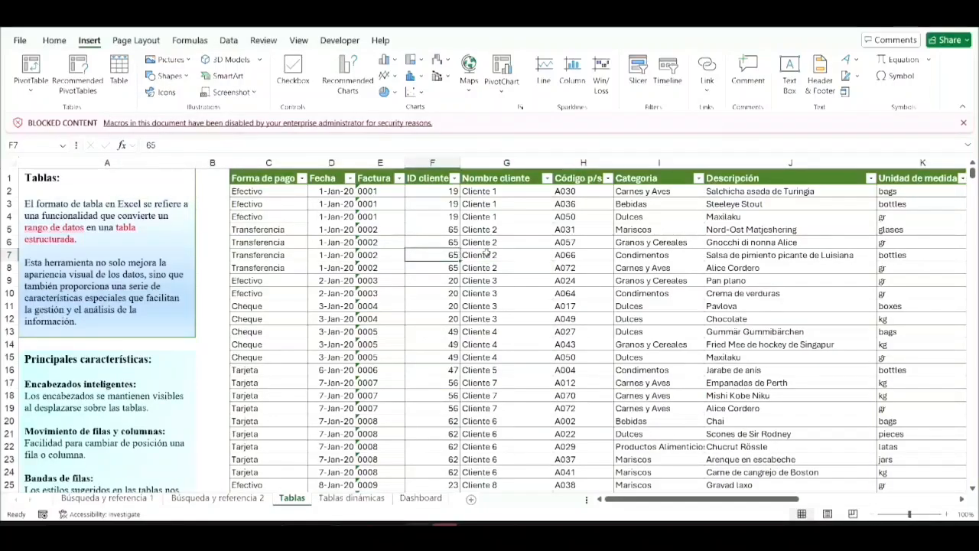
pyautogui.click(487, 254)
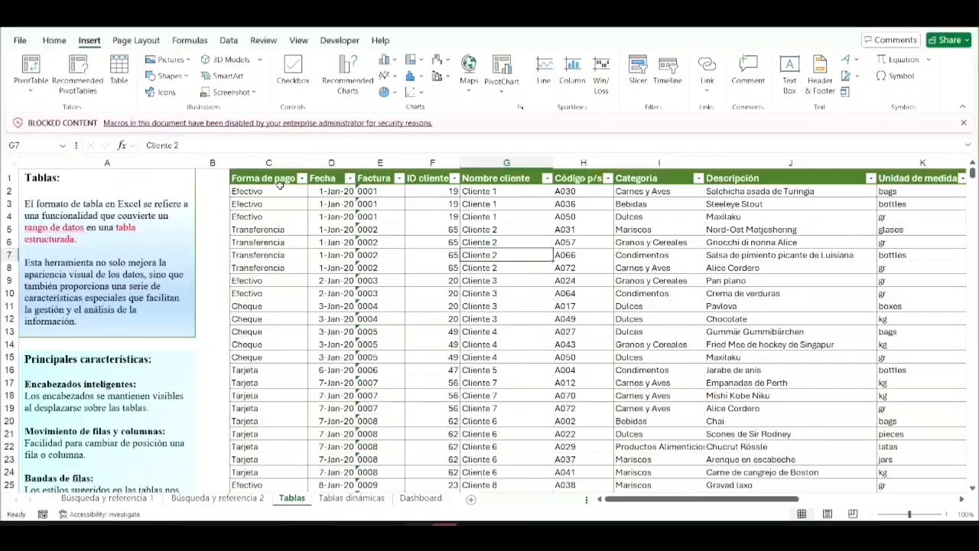
# Select the entire sales data range, including its header row.
pyautogui.moveTo(277, 181); pyautogui.dragTo(711, 485)
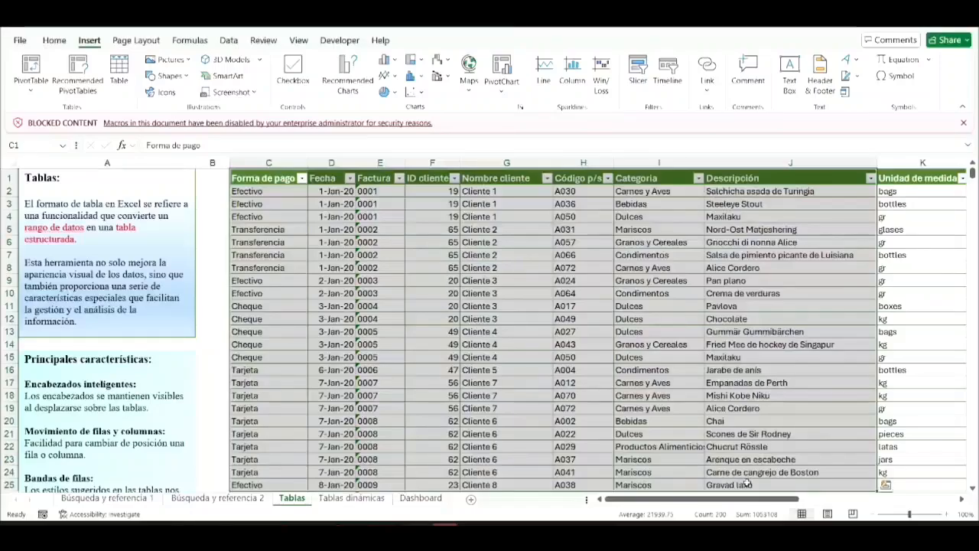
pyautogui.click(585, 370)
pyautogui.hotkey('ctrl', 'a')
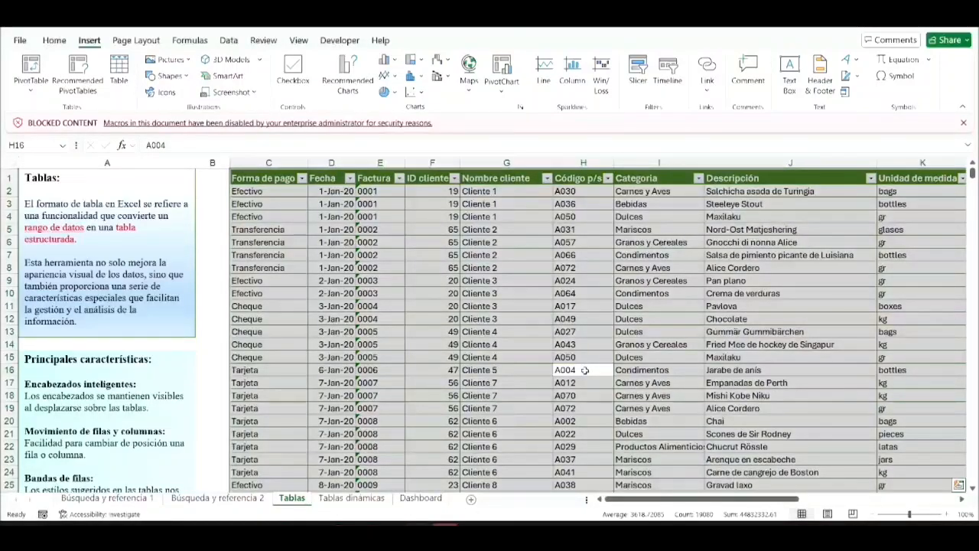
pyautogui.click(520, 331)
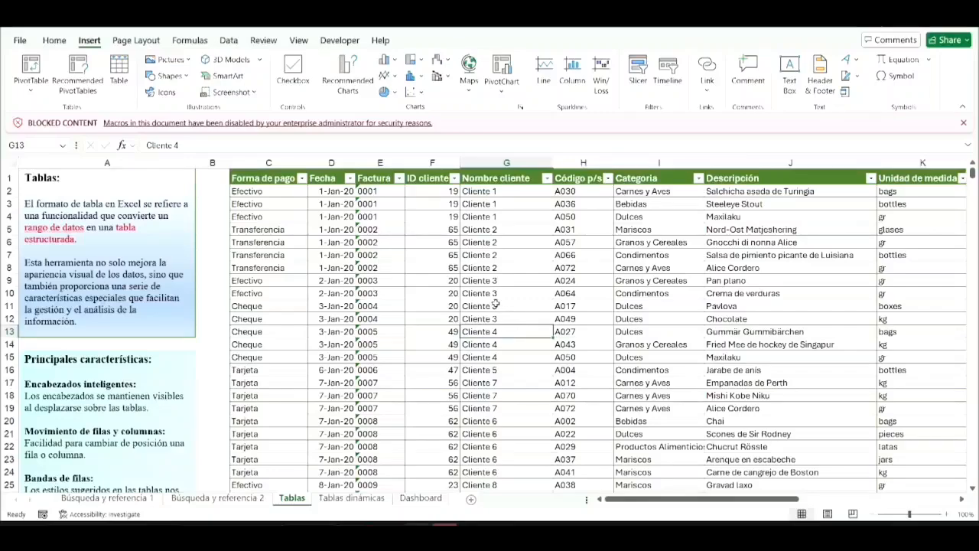
pyautogui.click(496, 305)
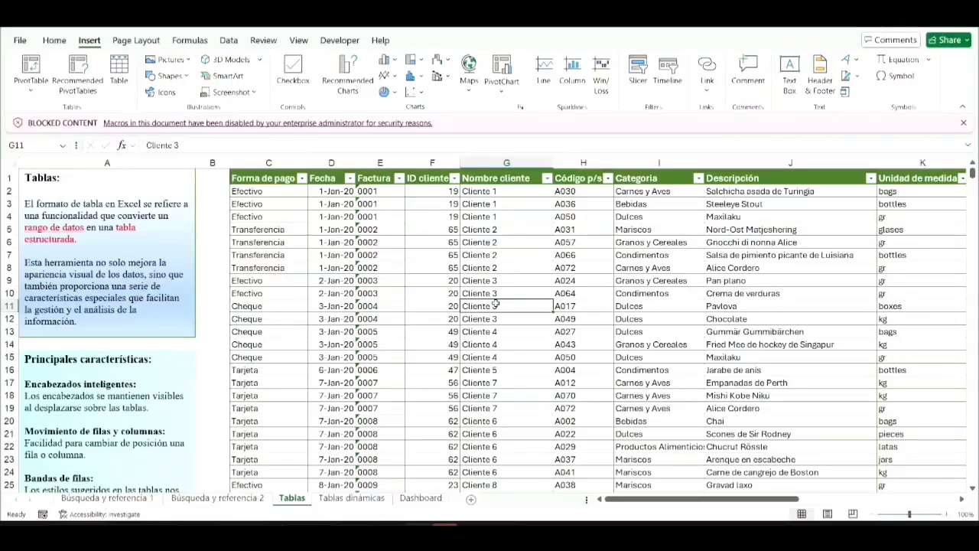
pyautogui.moveTo(371, 217); pyautogui.dragTo(503, 294)
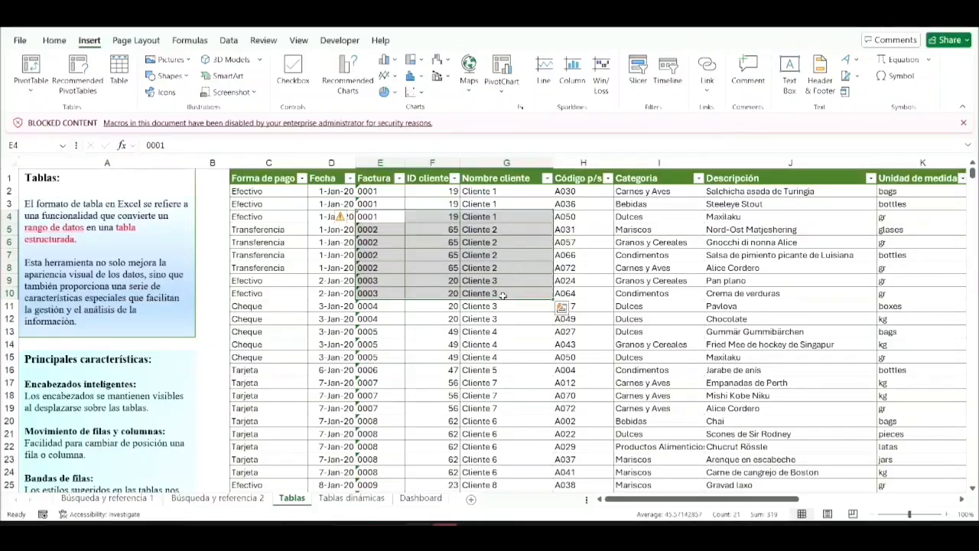
# Convert the data range C1:V954 into a table that has headers.
pyautogui.click(479, 319)
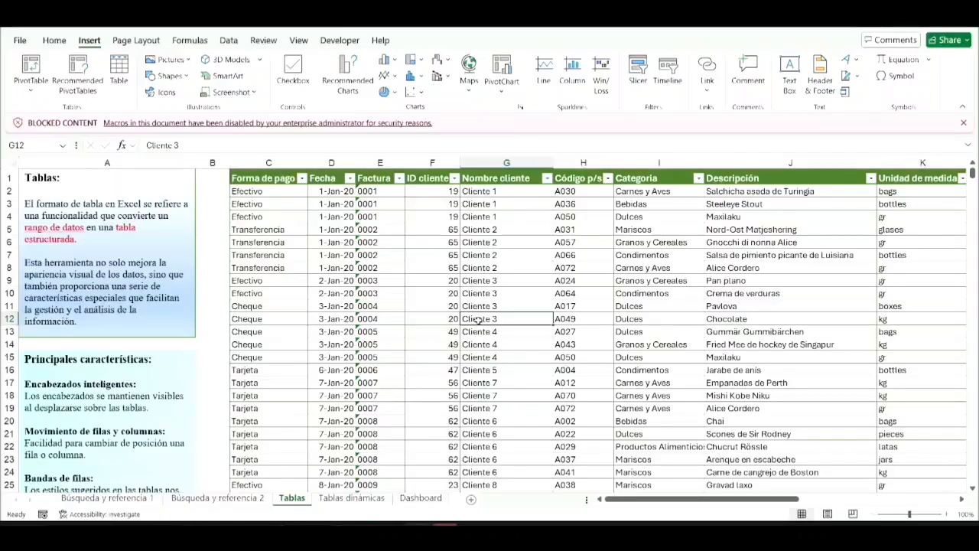
pyautogui.hotkey('ctrl', 't')
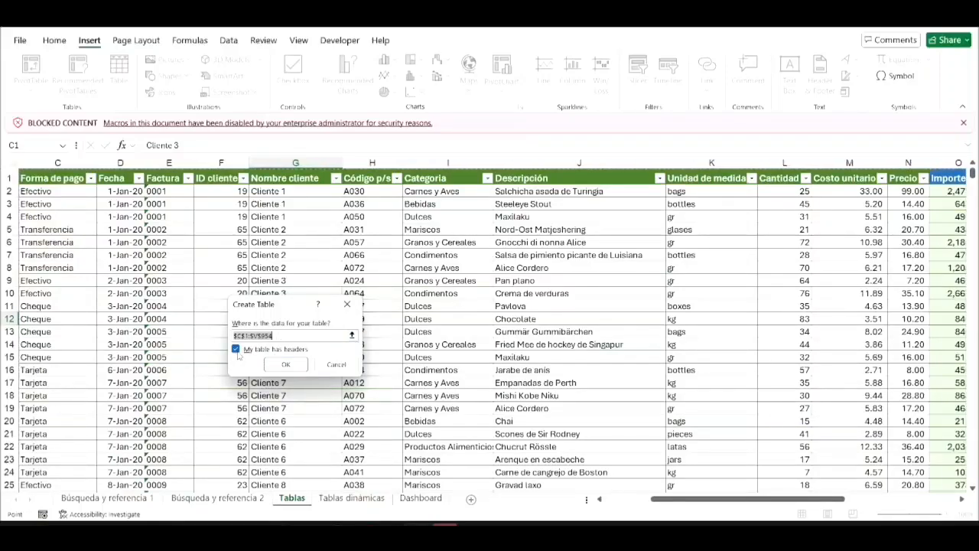
pyautogui.click(286, 365)
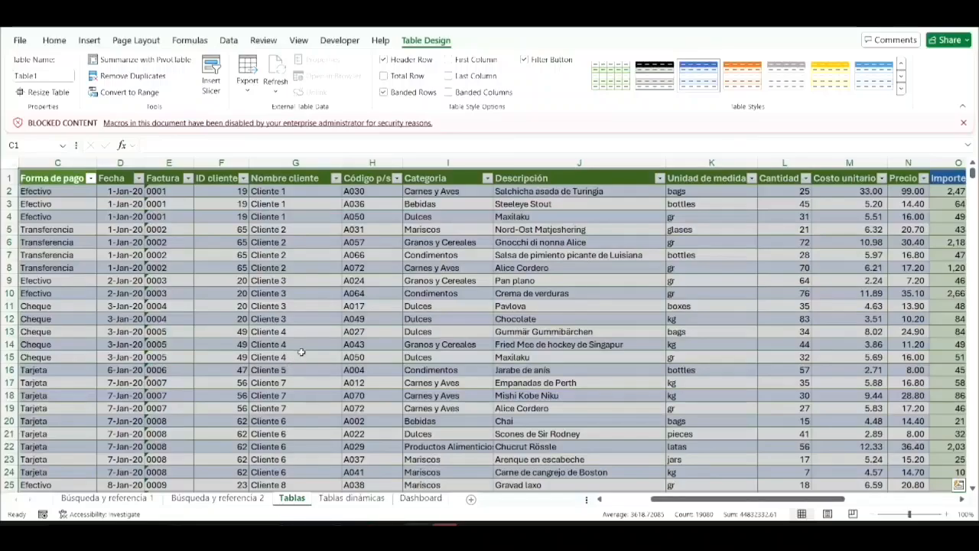
pyautogui.click(312, 344)
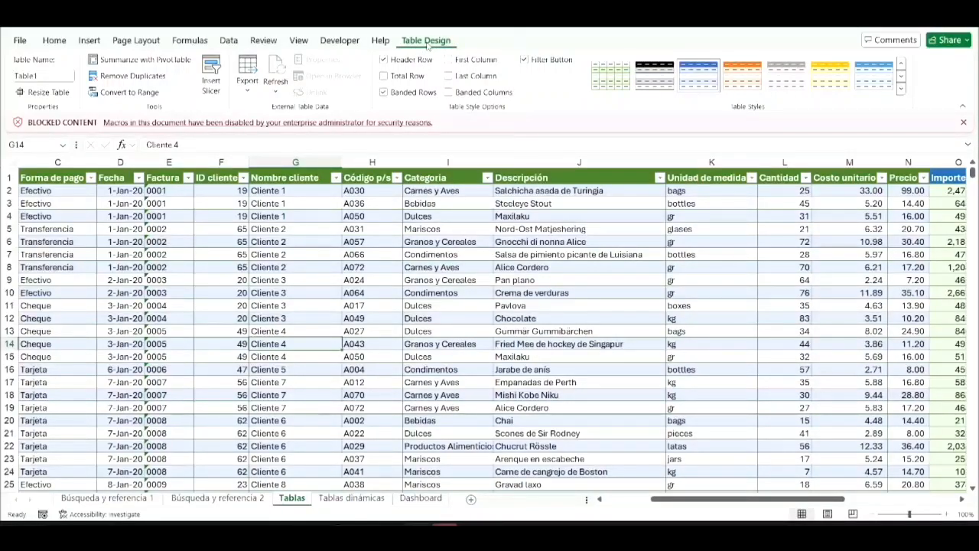
# Apply the first Medium table style, grey banded rows, to the sales table.
pyautogui.click(297, 228)
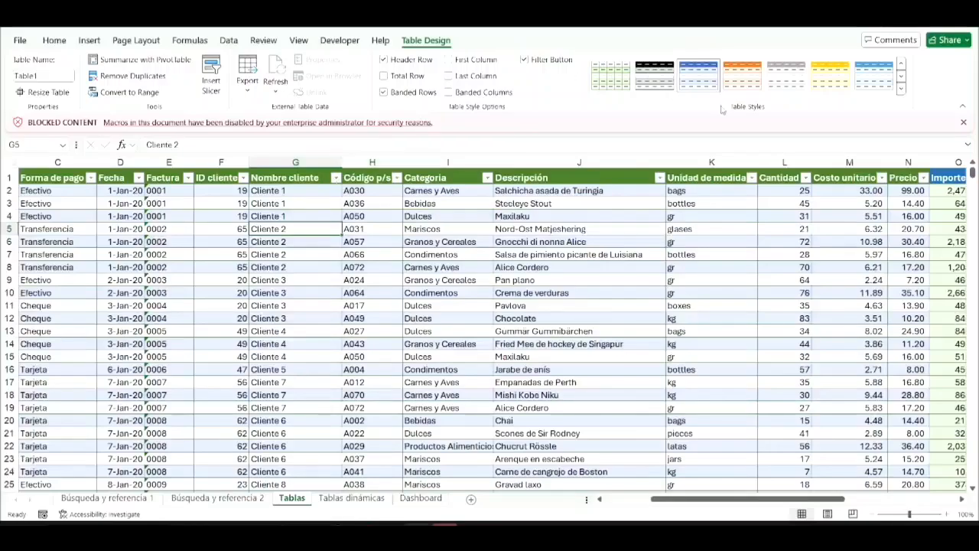
pyautogui.click(901, 89)
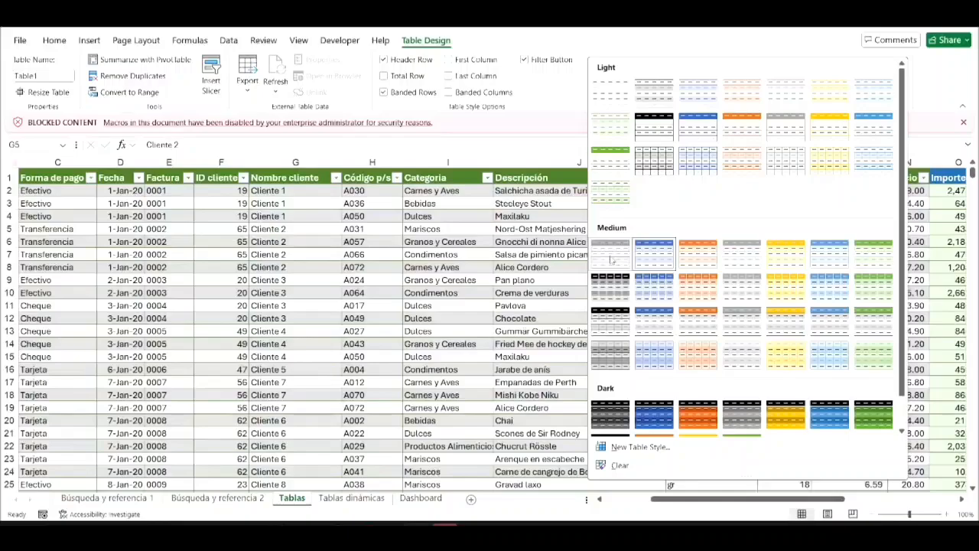
pyautogui.click(610, 255)
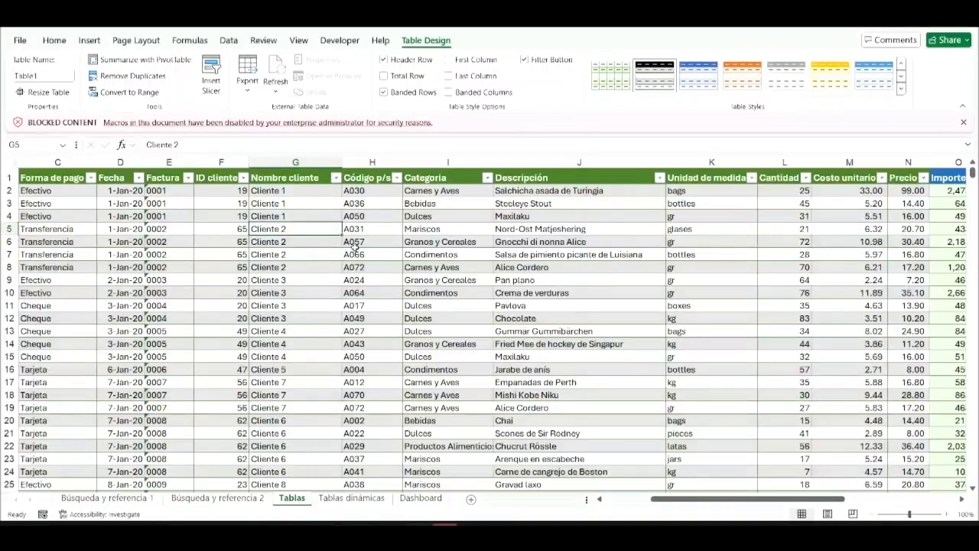
pyautogui.hscroll(-3, 354, 245)
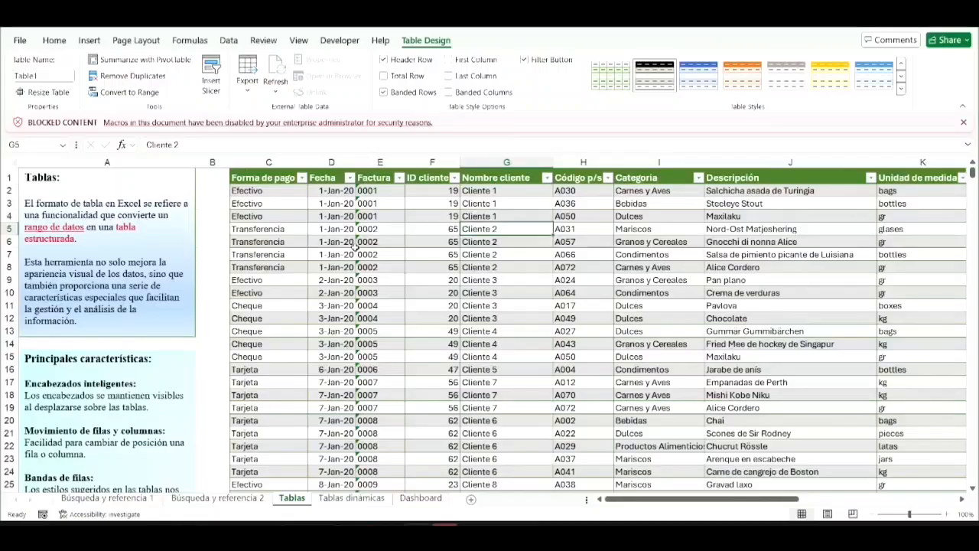
pyautogui.scroll(-1, 354, 245)
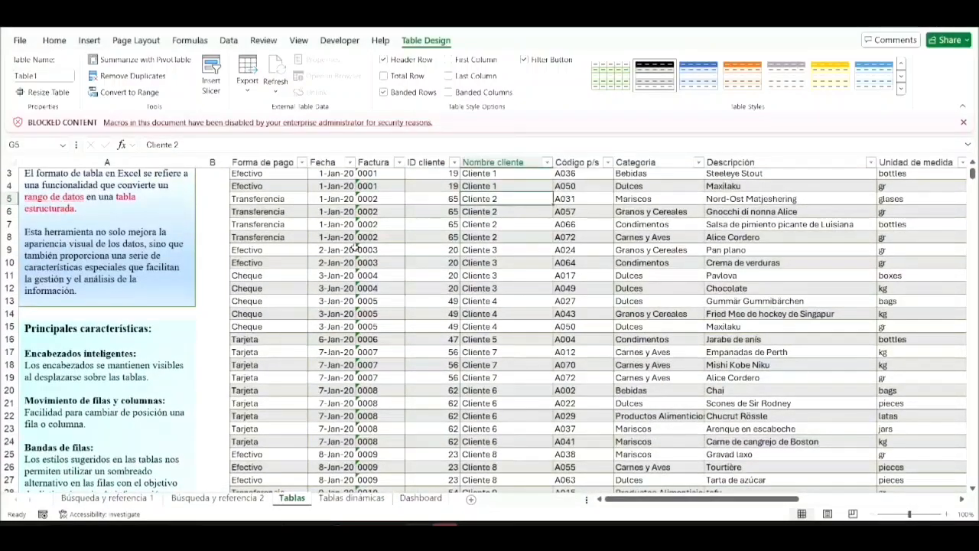
pyautogui.scroll(1, 354, 246)
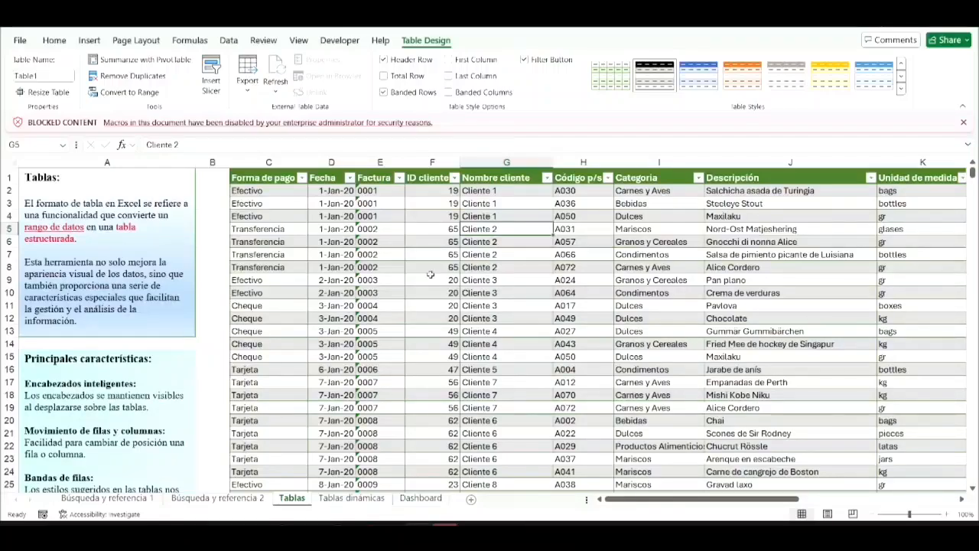
# Copy the entire table, from the Forma de pago header through the last row of Costo total.
pyautogui.hscroll(10, 431, 274)
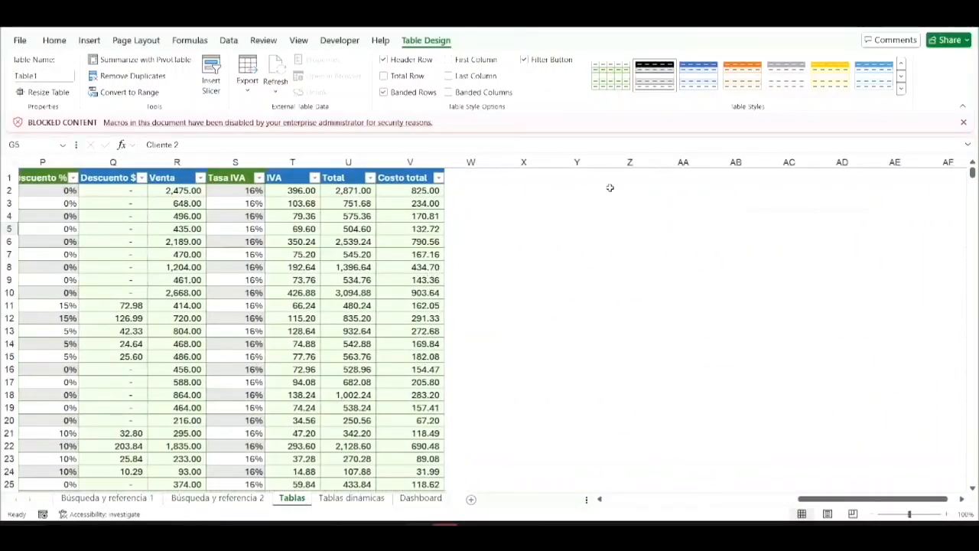
pyautogui.click(574, 175)
pyautogui.press('Left')
pyautogui.press('Left')
pyautogui.press('Left')
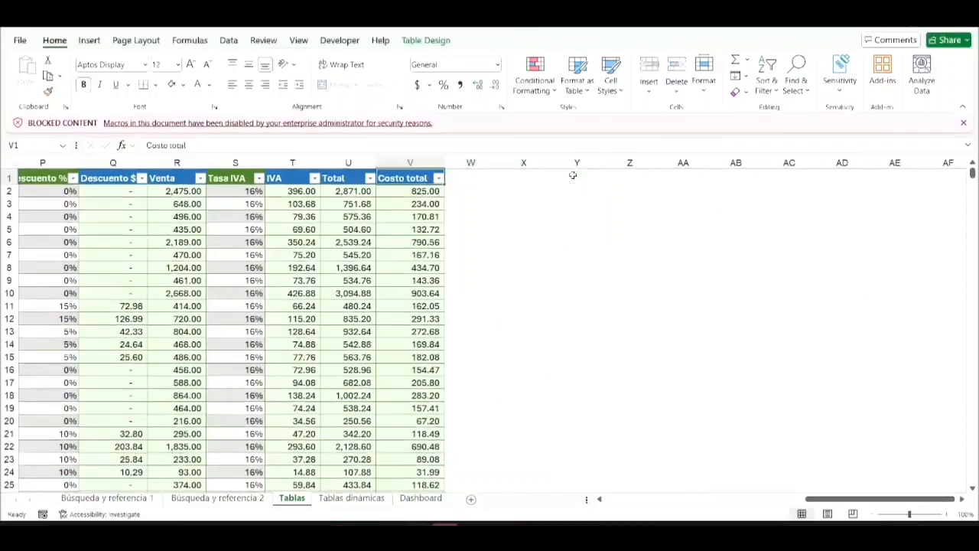
pyautogui.hotkey('ctrl', 'Left')
pyautogui.hotkey('ctrl', 'shift', 'Right')
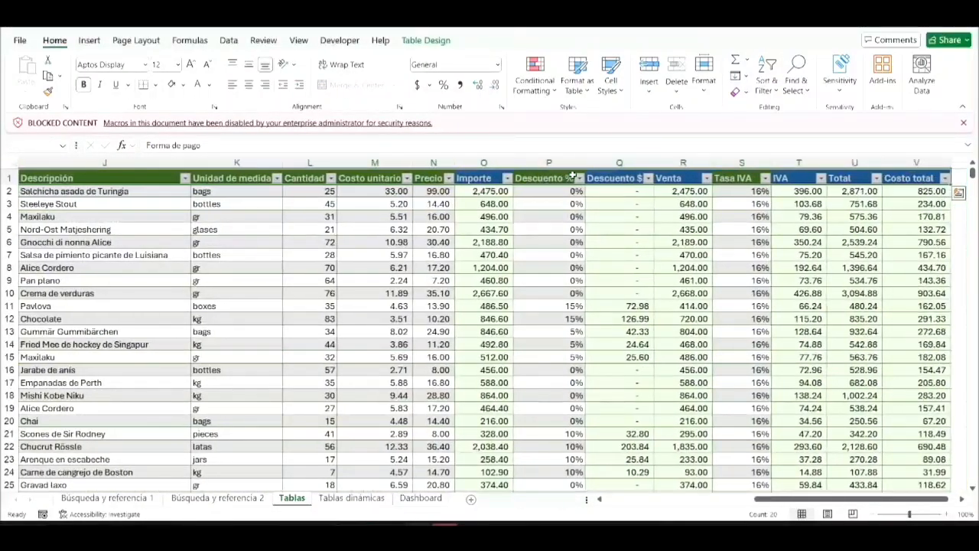
pyautogui.hotkey('ctrl', 'c')
pyautogui.hotkey('ctrl', 'q')
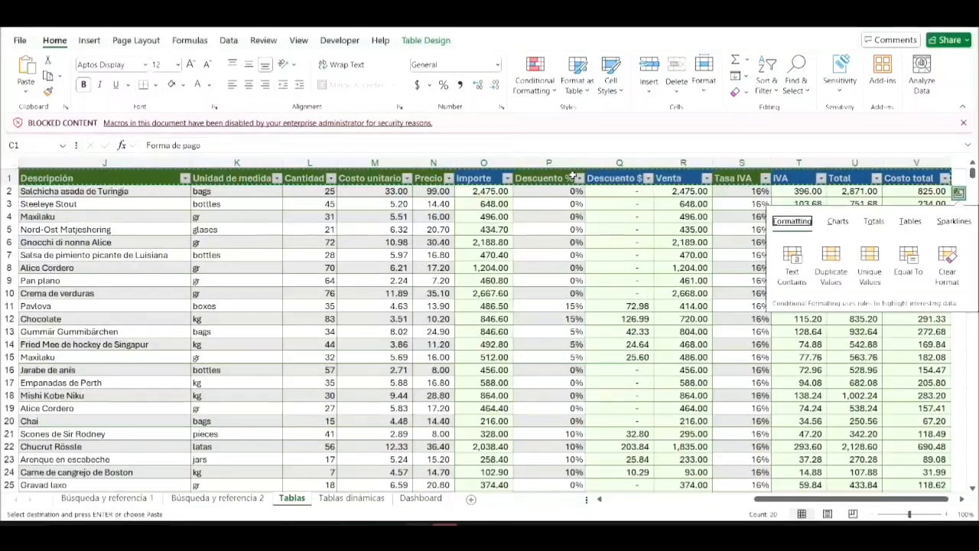
pyautogui.press('Escape')
pyautogui.hscroll(-10, 572, 176)
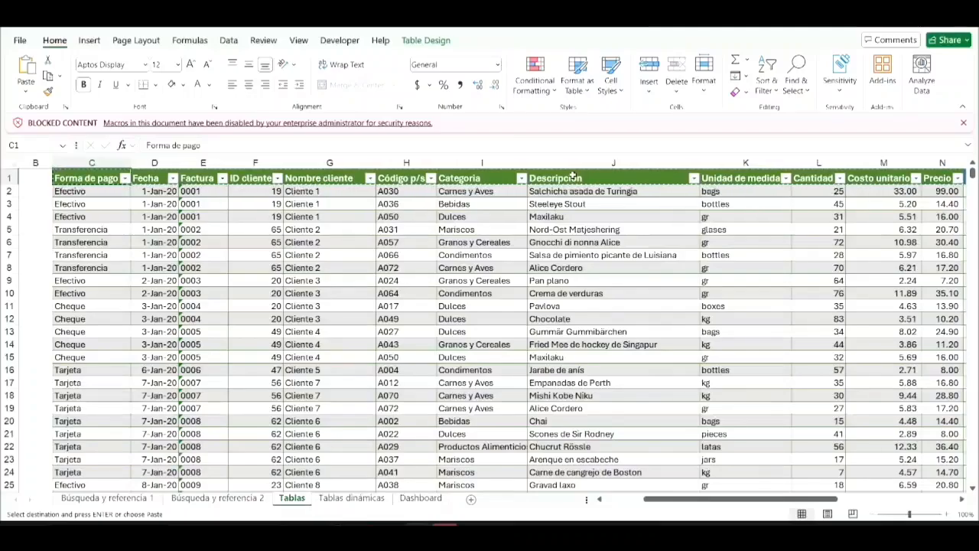
pyautogui.hotkey('ctrl', 'shift', 'Down')
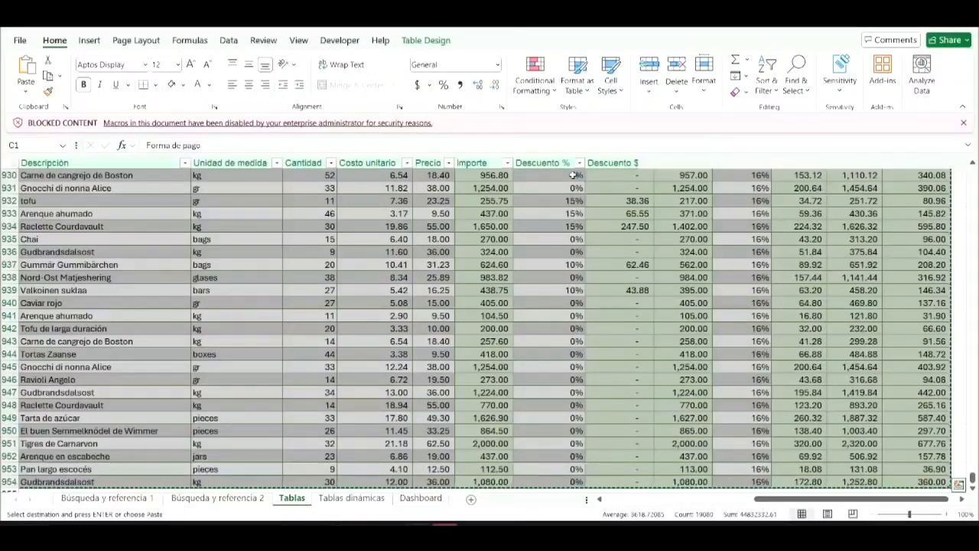
# Paste the copied table as values only, starting at cell X1 of the Tablas sheet.
pyautogui.press('Right')
pyautogui.press('Right')
pyautogui.press('Right')
pyautogui.press('Right')
pyautogui.press('Right')
pyautogui.press('Right')
pyautogui.press('Right')
pyautogui.press('Right')
pyautogui.press('Right')
pyautogui.press('Right')
pyautogui.press('Right')
pyautogui.press('Right')
pyautogui.press('Right')
pyautogui.press('Right')
pyautogui.press('Right')
pyautogui.press('Right')
pyautogui.press('Right')
pyautogui.press('Right')
pyautogui.press('Right')
pyautogui.press('Right')
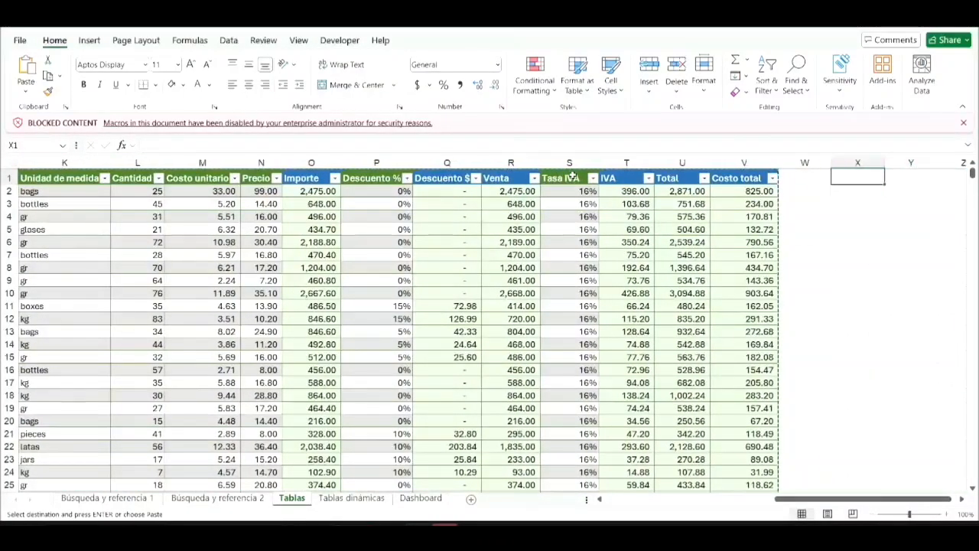
pyautogui.hotkey('shift', 'F10')
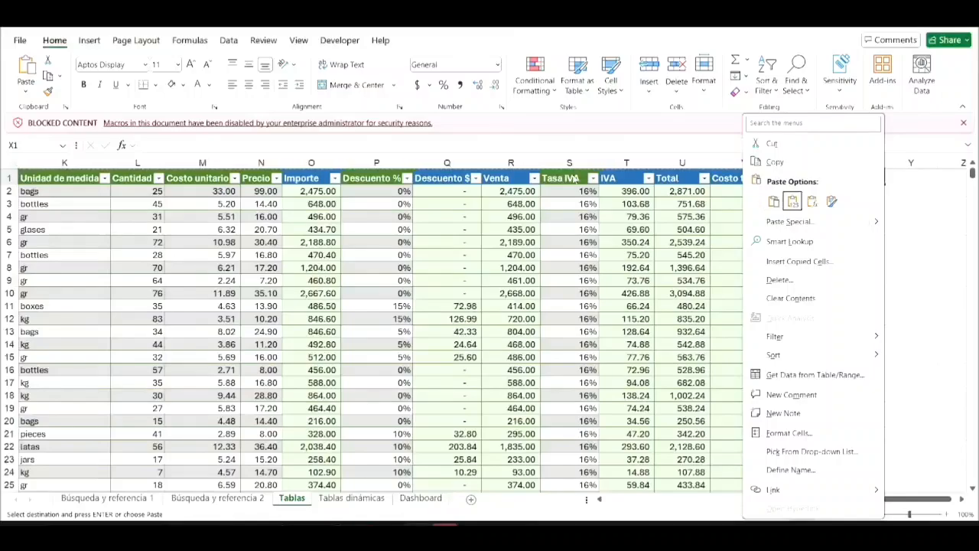
pyautogui.press('v')
pyautogui.hotkey('ctrl', 'Right')
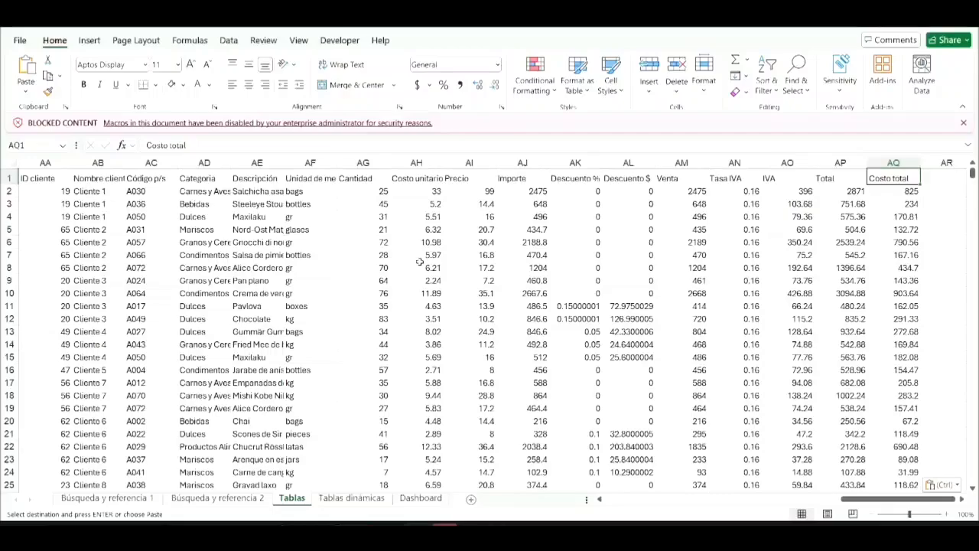
# Paste the copied table with its full formatting over the values-only copy, starting at cell X1.
pyautogui.hscroll(-3, 322, 230)
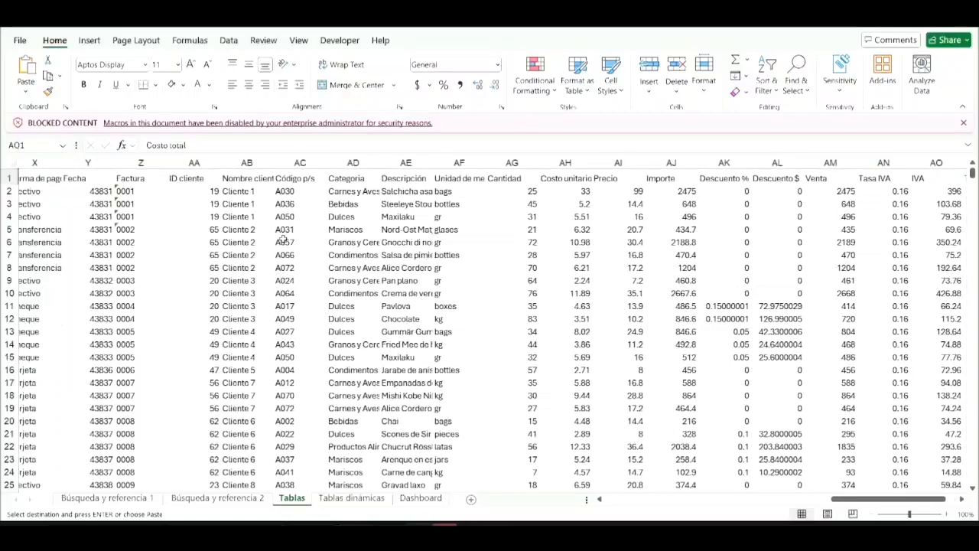
pyautogui.hscroll(-2, 221, 199)
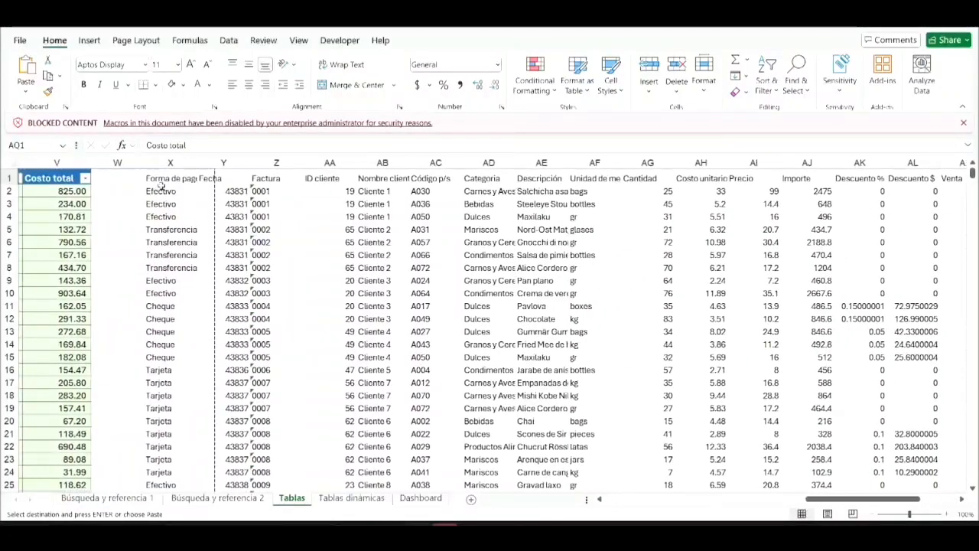
pyautogui.click(163, 180)
pyautogui.rightClick(161, 186)
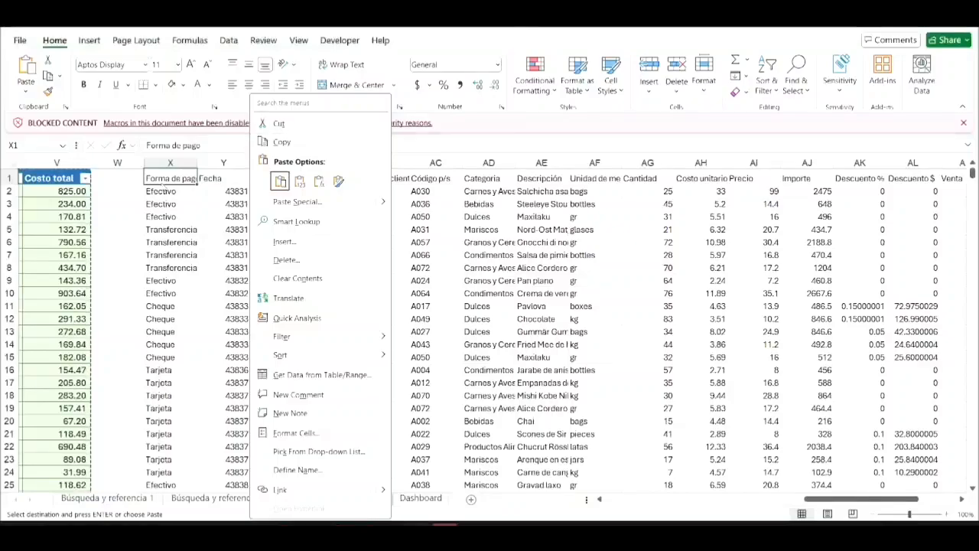
pyautogui.moveTo(306, 202)
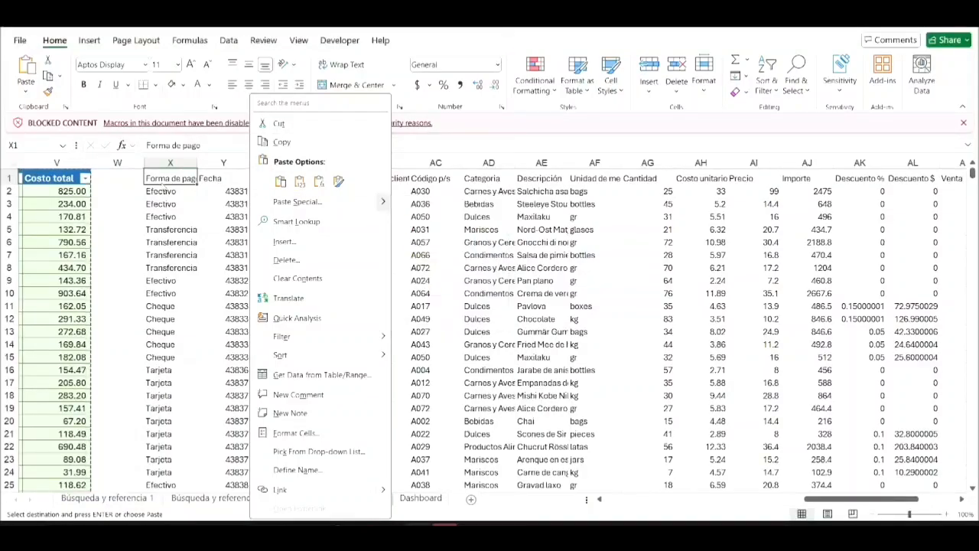
pyautogui.click(162, 181)
pyautogui.hotkey('ctrl', 'v')
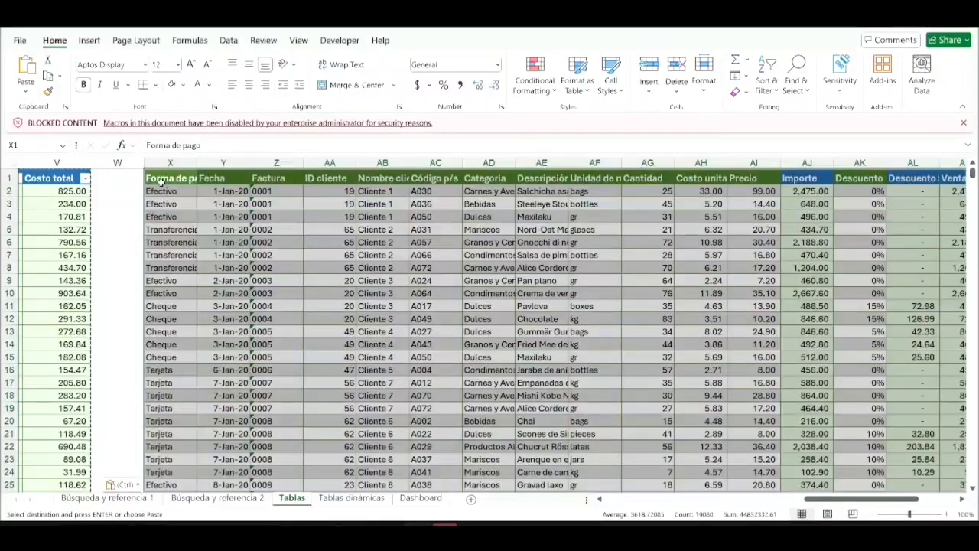
# Compare the original table with the formatted copy beside it, checking the header row and cells in the Forma de pago, Fecha and Descripción columns.
pyautogui.hscroll(-3, 221, 243)
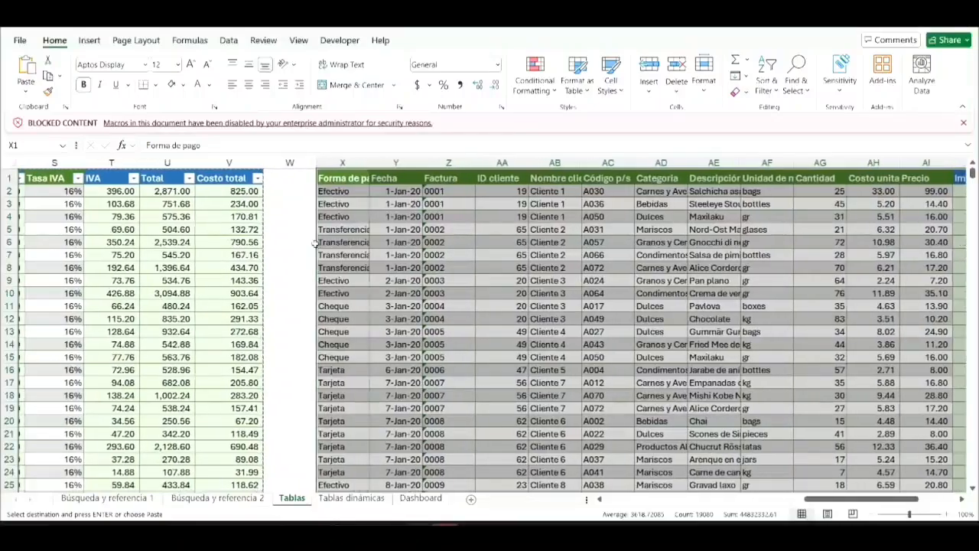
pyautogui.click(205, 211)
pyautogui.click(354, 231)
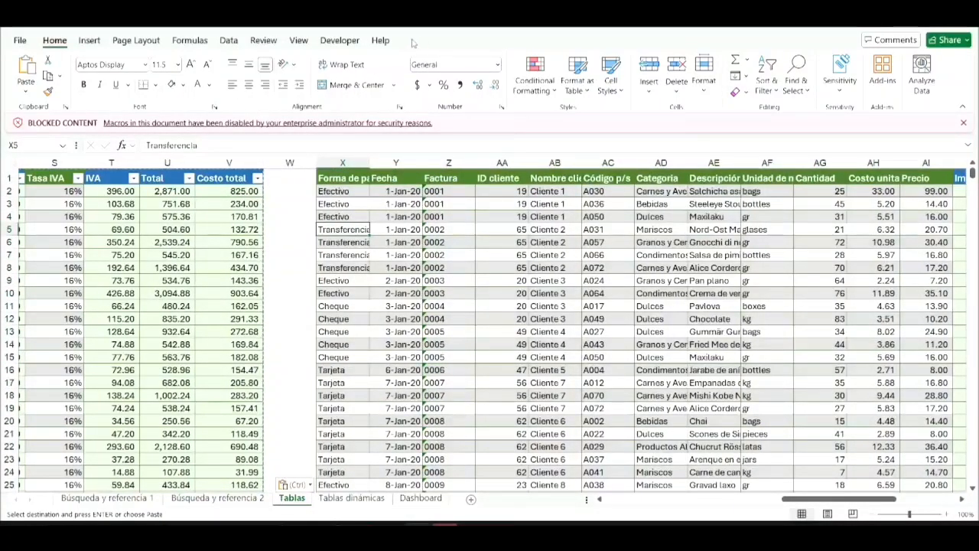
pyautogui.click(221, 192)
pyautogui.click(399, 218)
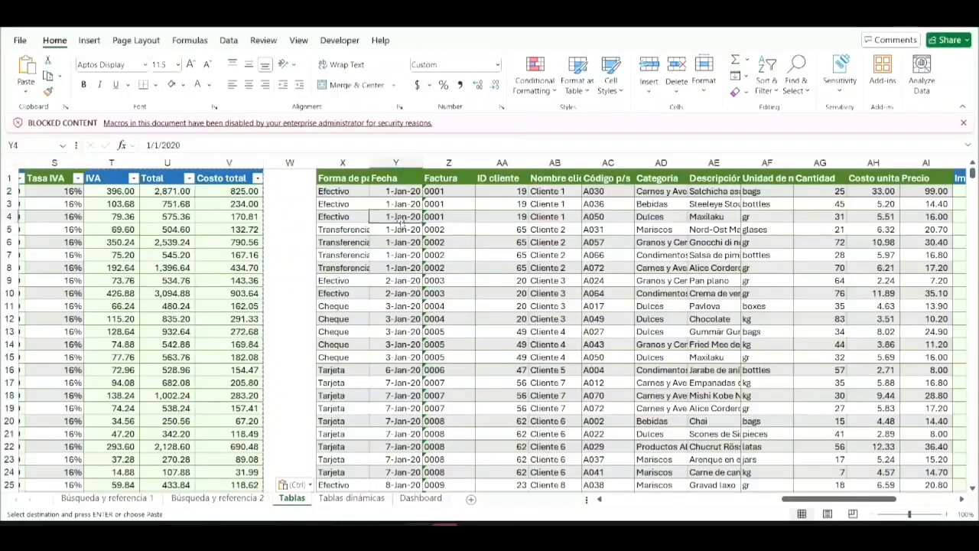
pyautogui.click(404, 241)
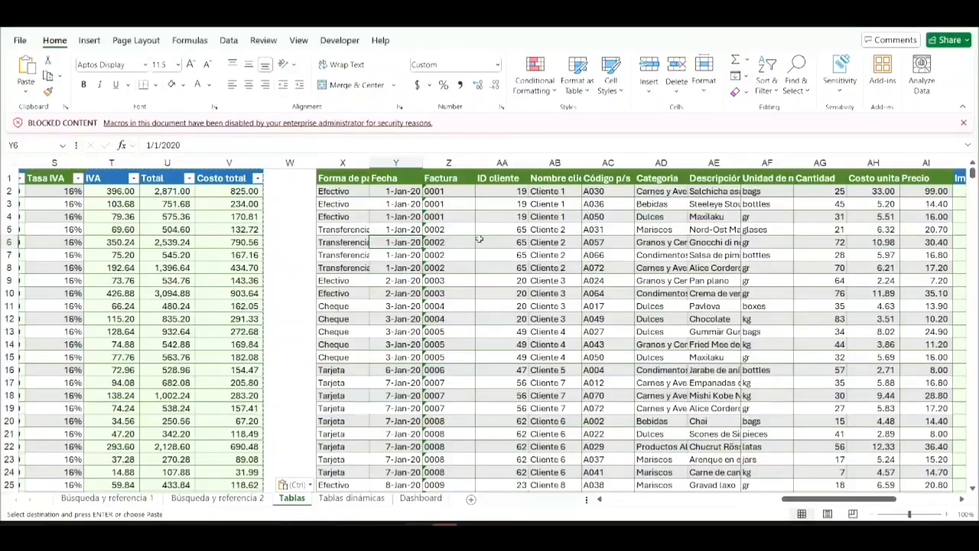
pyautogui.hscroll(2, 479, 240)
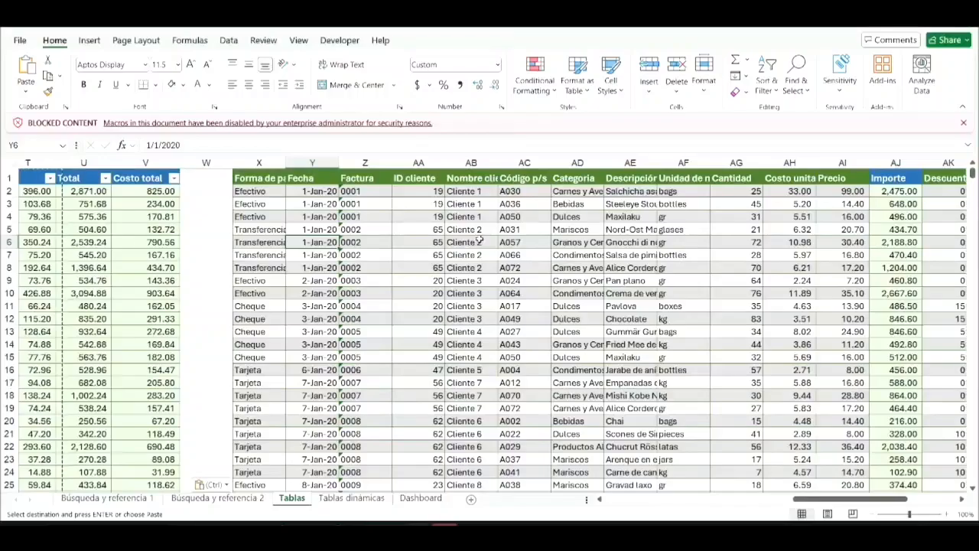
pyautogui.hscroll(3, 480, 240)
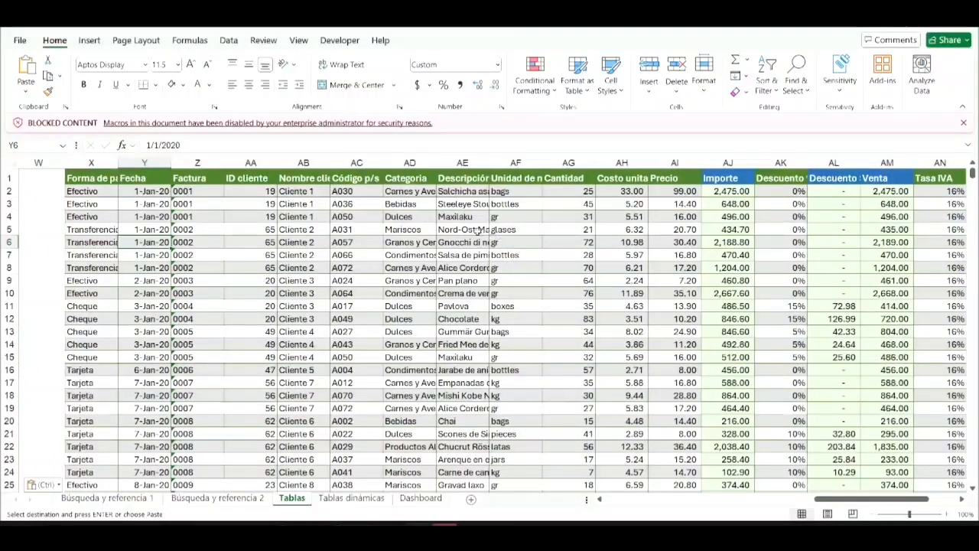
pyautogui.click(478, 230)
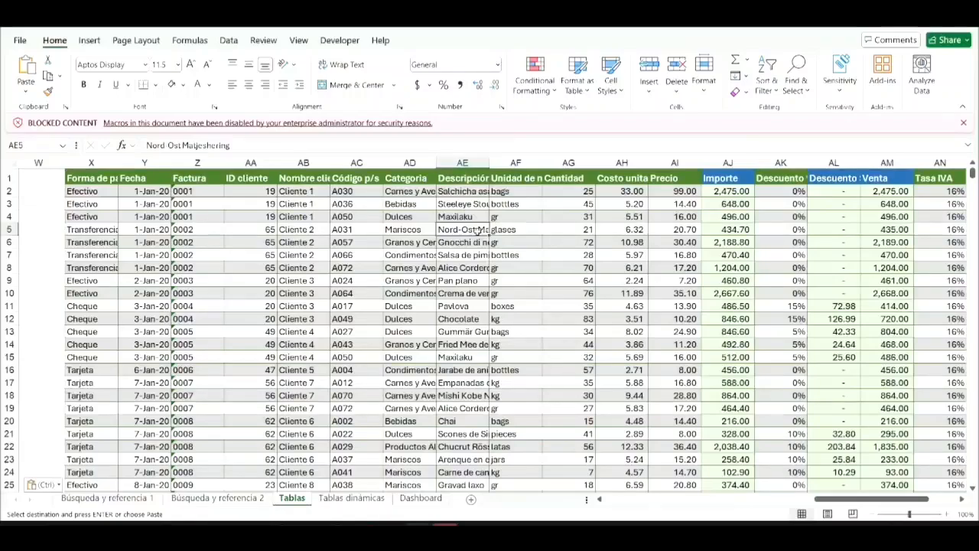
# Examine rows 9 and 10 of the pasted range with its header row out of view, checking whether each column can still be identified.
pyautogui.scroll(-1, 478, 230)
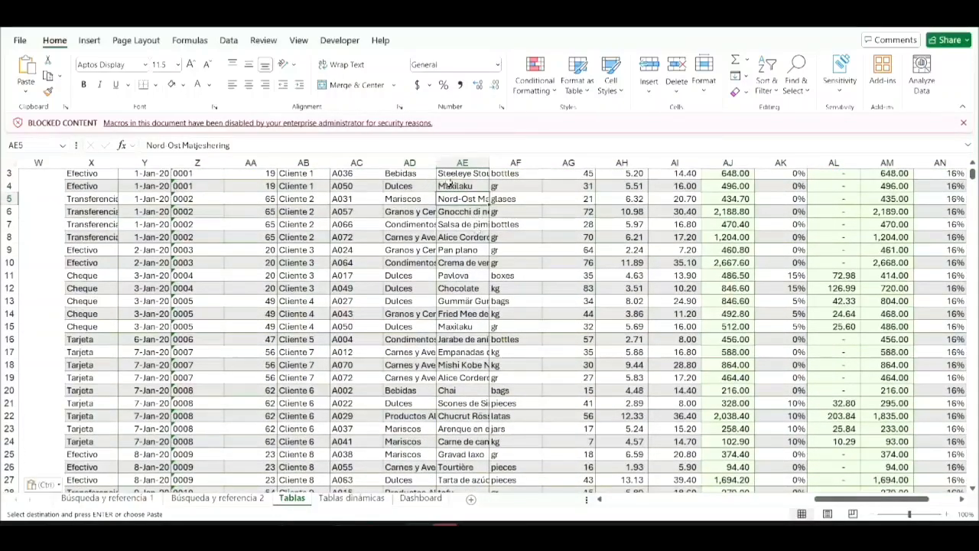
pyautogui.click(348, 264)
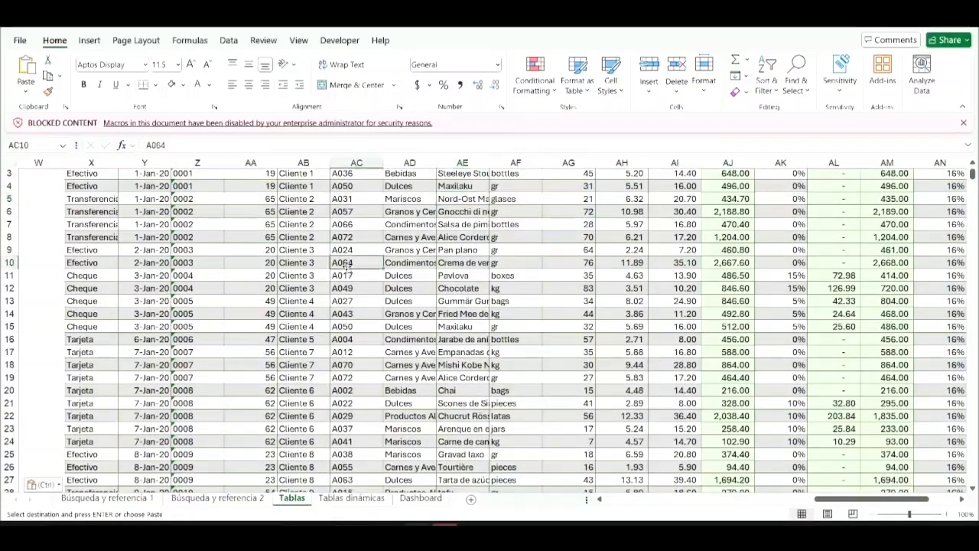
pyautogui.click(451, 262)
pyautogui.click(618, 261)
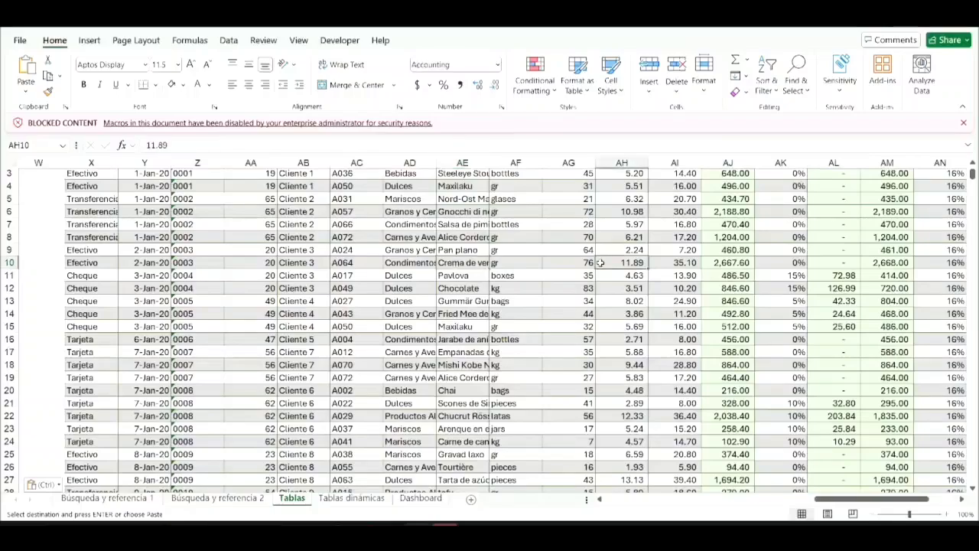
pyautogui.moveTo(575, 263); pyautogui.dragTo(724, 263)
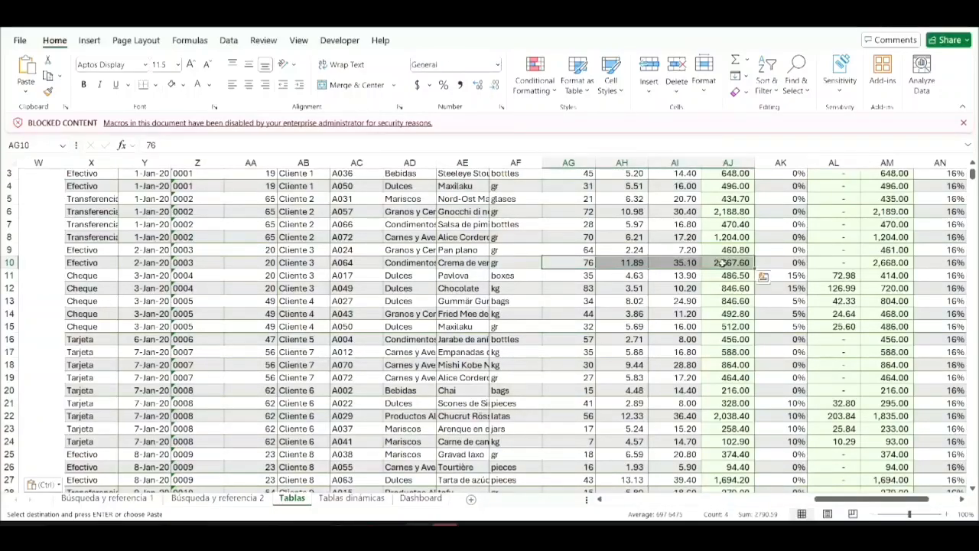
pyautogui.click(96, 249)
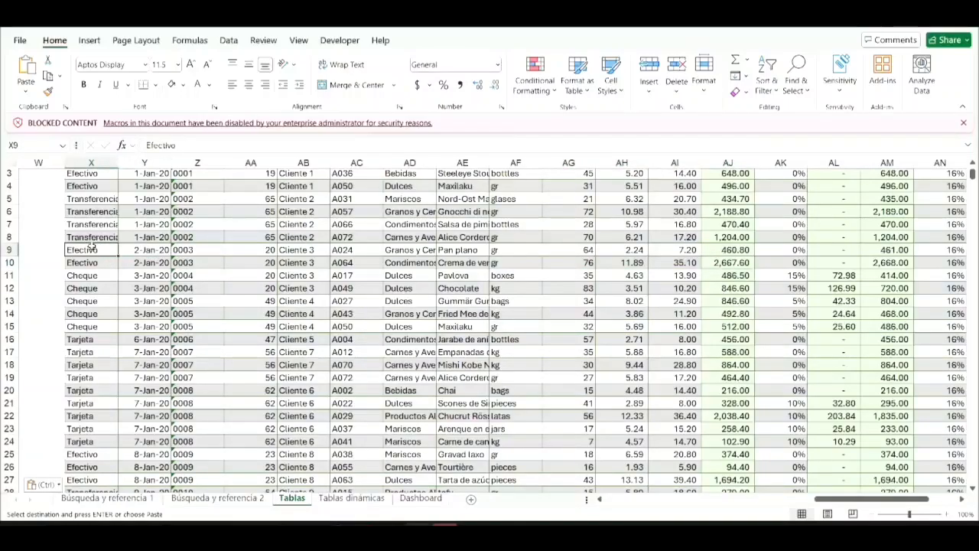
pyautogui.click(147, 253)
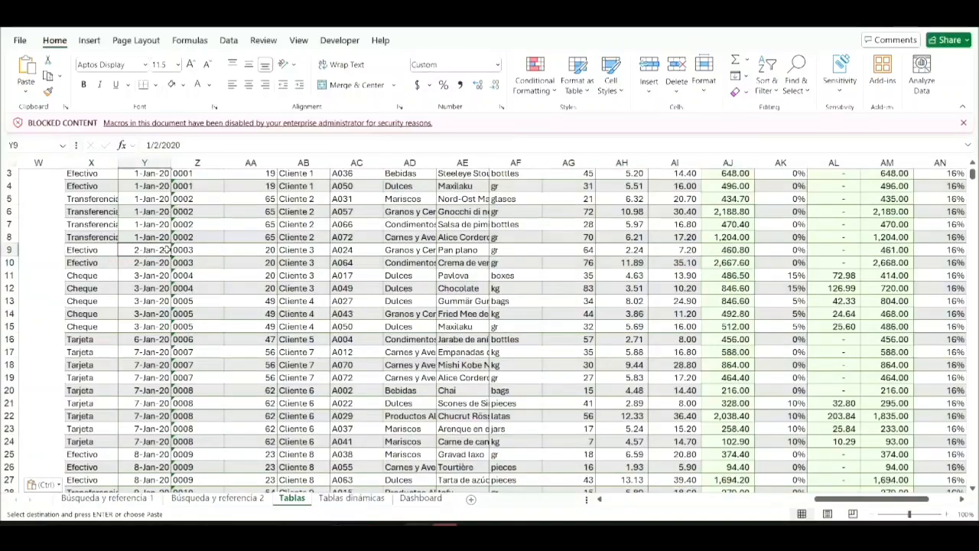
pyautogui.click(185, 249)
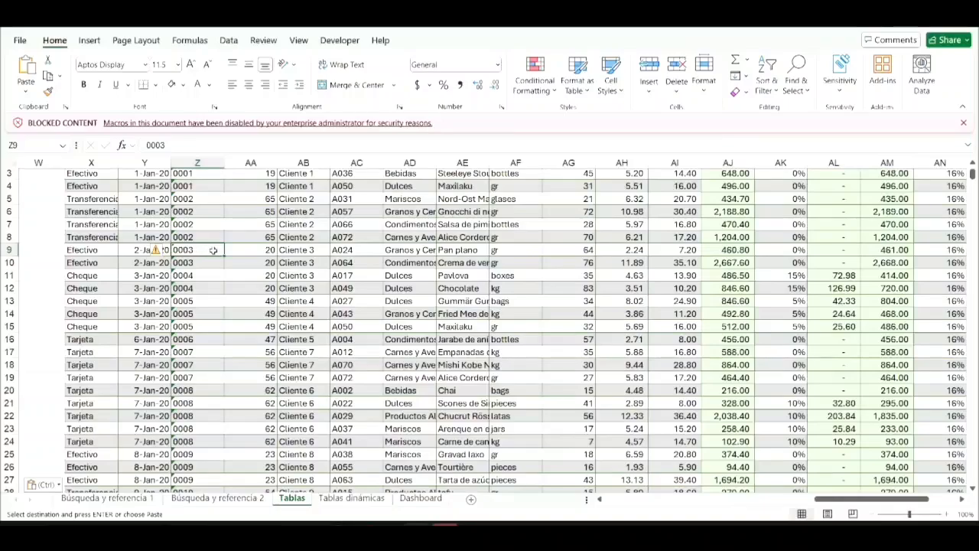
pyautogui.click(256, 250)
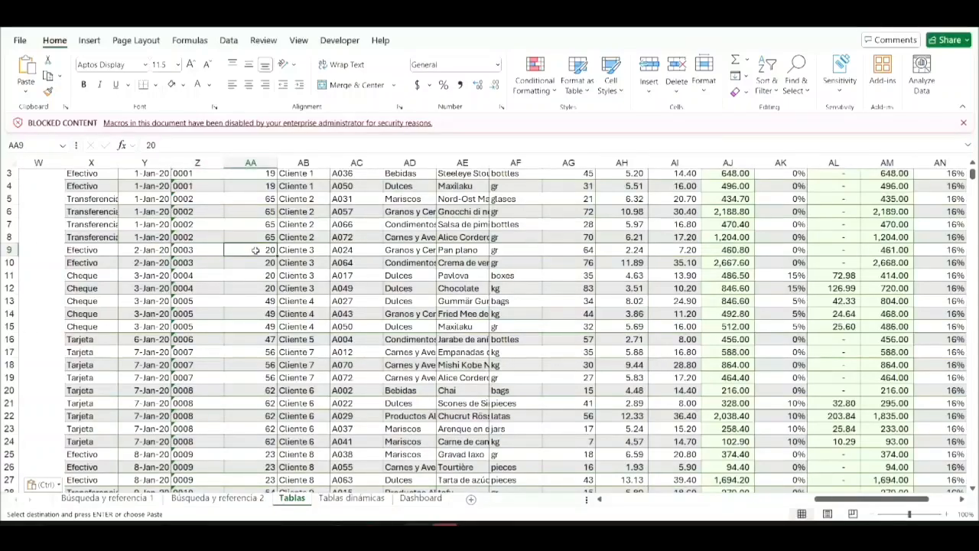
pyautogui.click(311, 250)
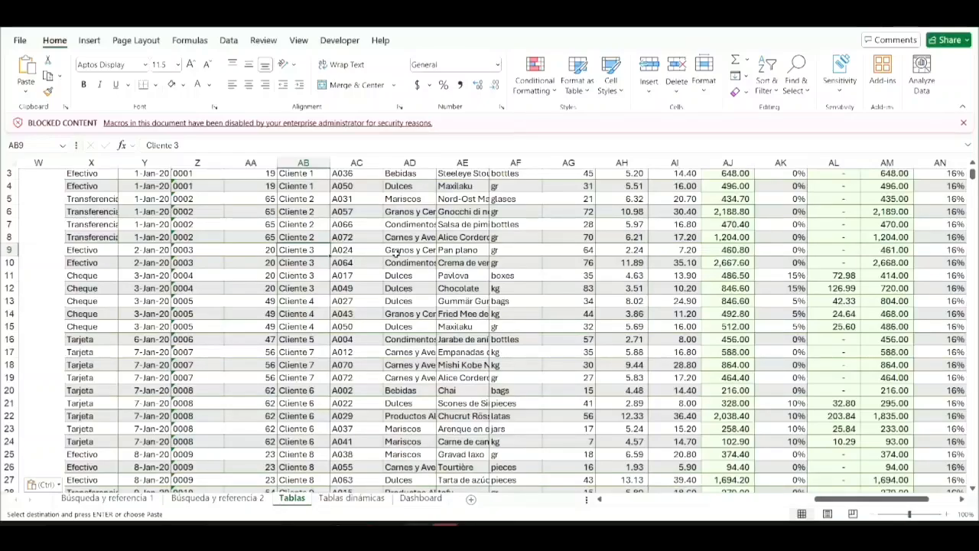
# Examine the original table's column headings while viewing rows well below its header row, such as row 20.
pyautogui.hscroll(-10, 396, 253)
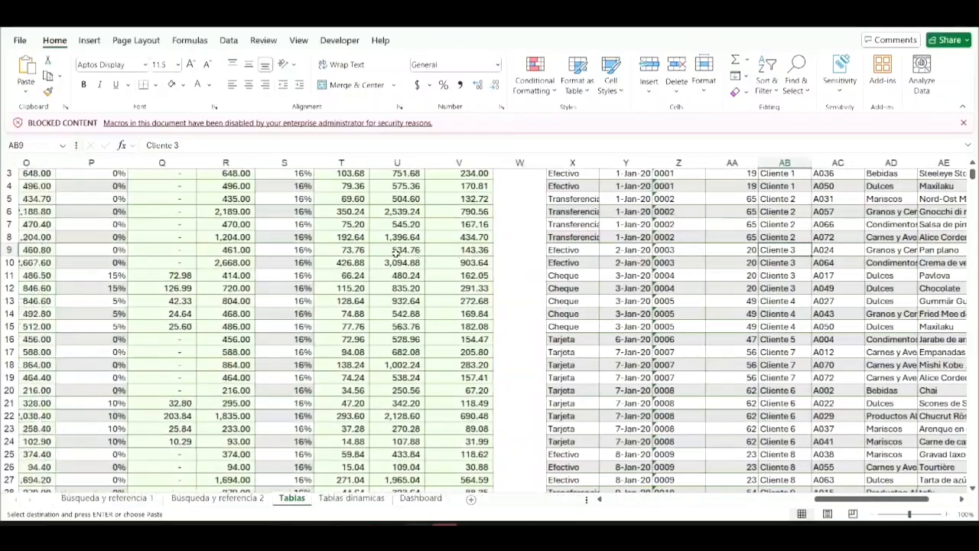
pyautogui.click(295, 225)
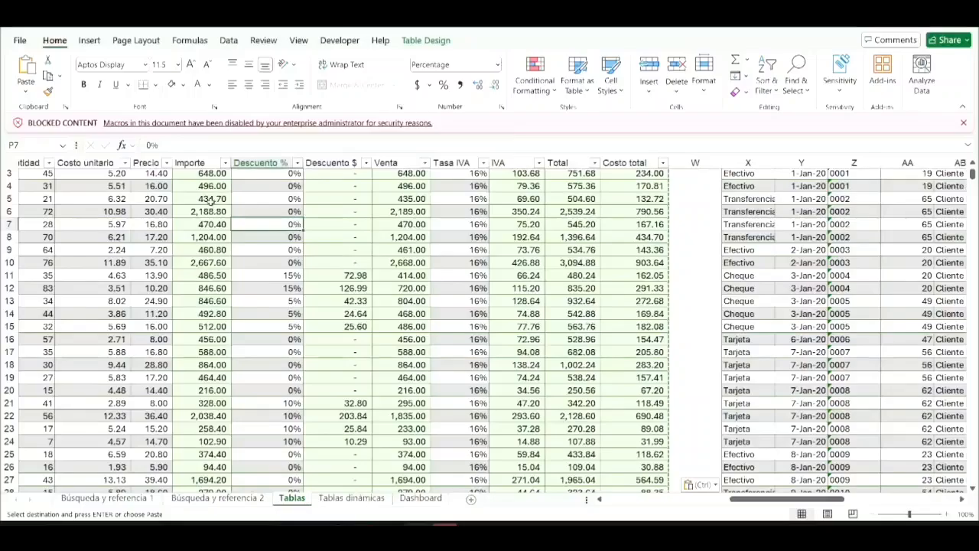
pyautogui.hscroll(-10, 229, 206)
pyautogui.click(228, 227)
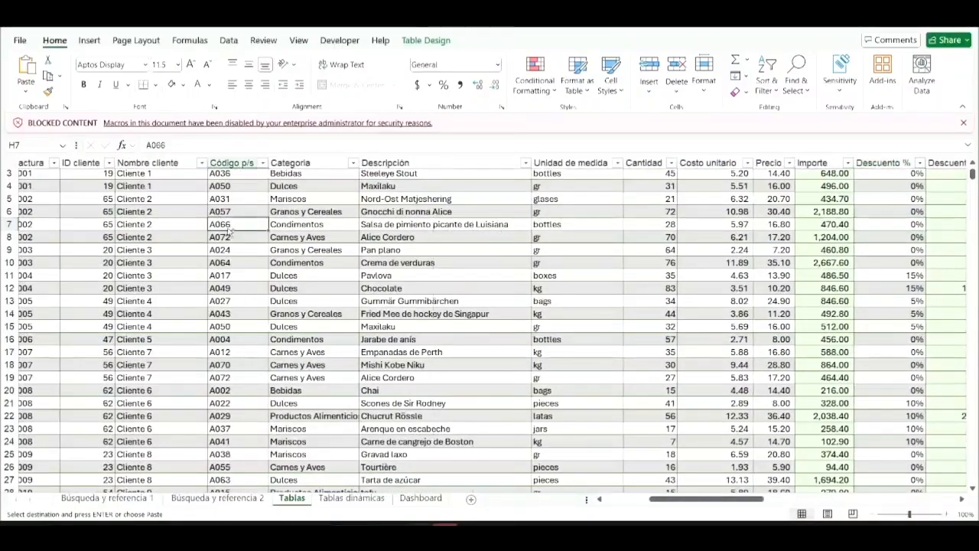
pyautogui.hotkey('ctrl', 'Up')
pyautogui.hscroll(-1, 206, 205)
pyautogui.hscroll(-1, 205, 204)
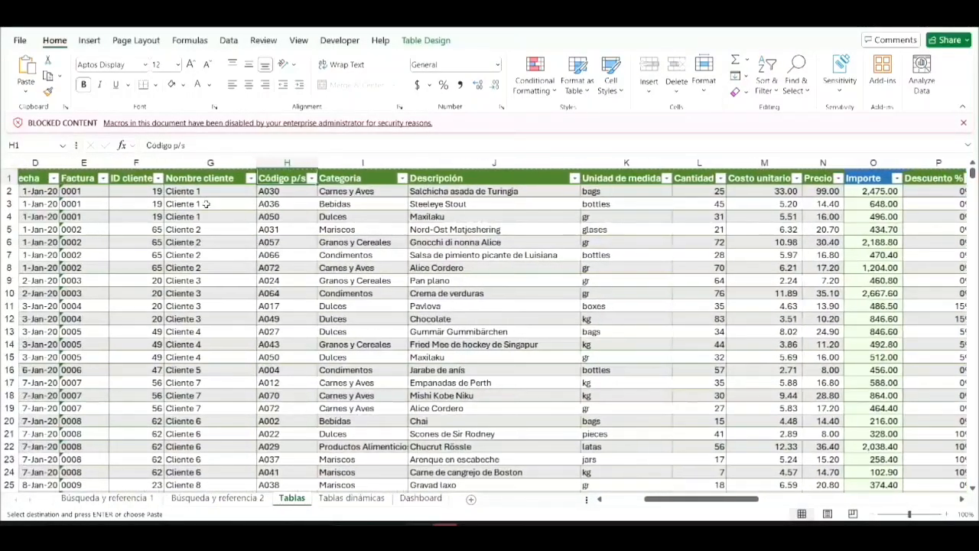
pyautogui.scroll(-5, 205, 184)
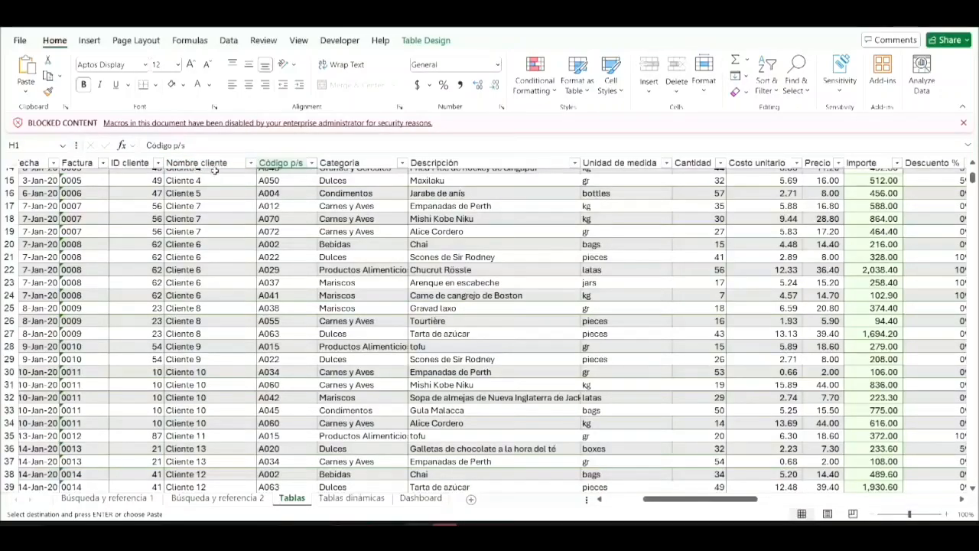
pyautogui.click(224, 244)
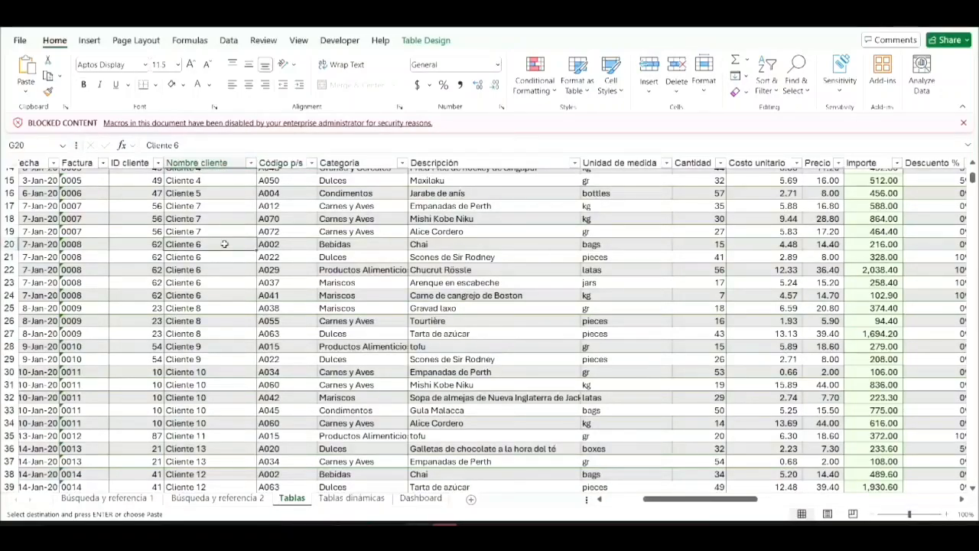
# Read the Principales características notes in column A and return to the Forma de pago and Factura headers in the original table's first row.
pyautogui.hscroll(-5, 225, 244)
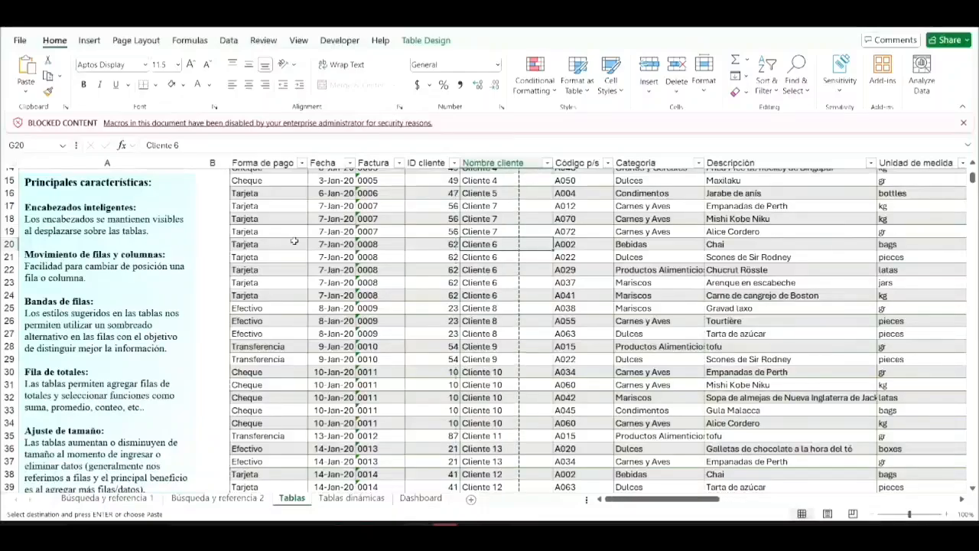
pyautogui.scroll(-4, 130, 418)
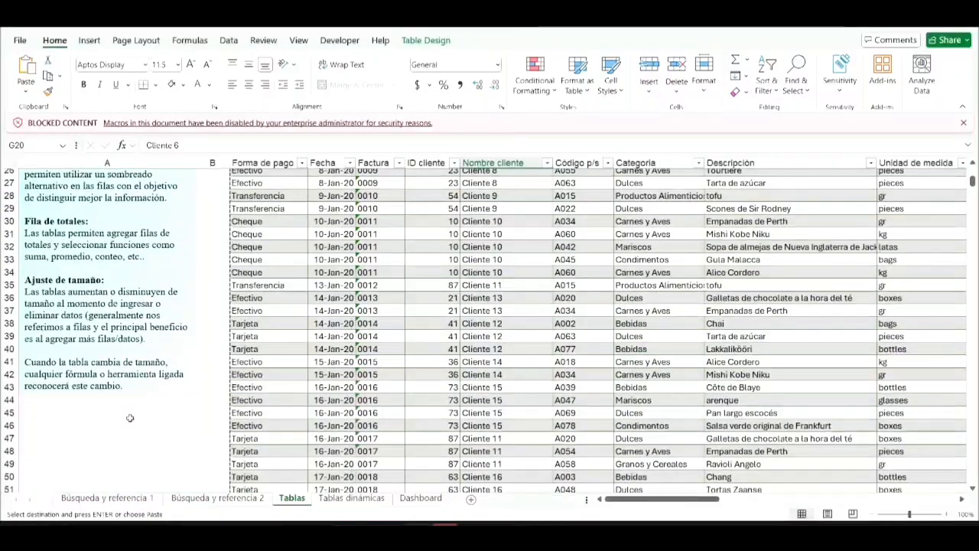
pyautogui.scroll(5, 130, 418)
pyautogui.scroll(2, 130, 418)
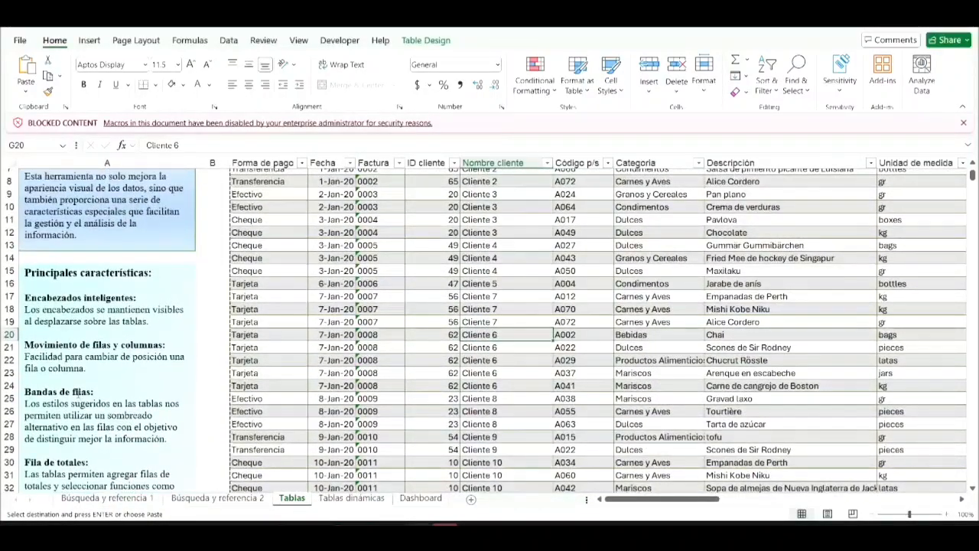
pyautogui.click(279, 265)
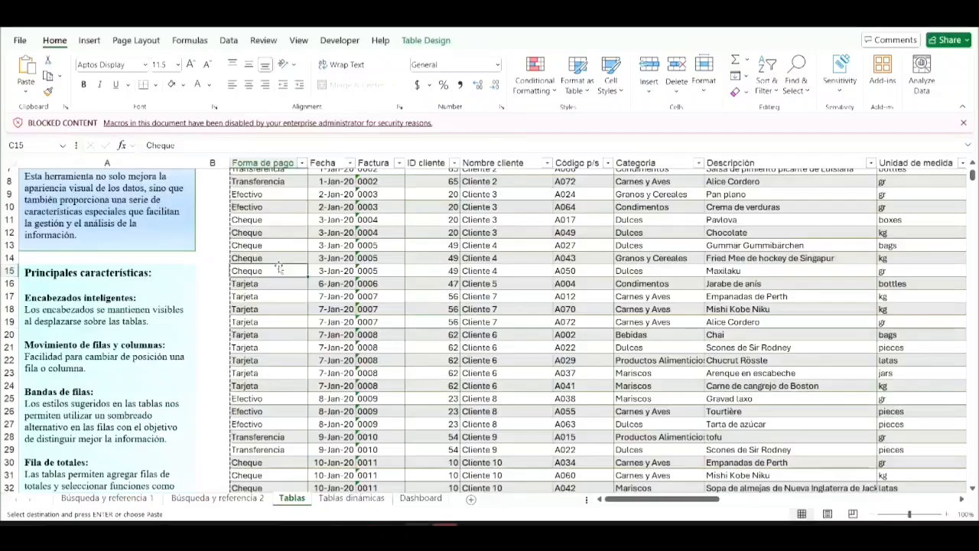
pyautogui.hotkey('ctrl', 'Up')
pyautogui.press('Up')
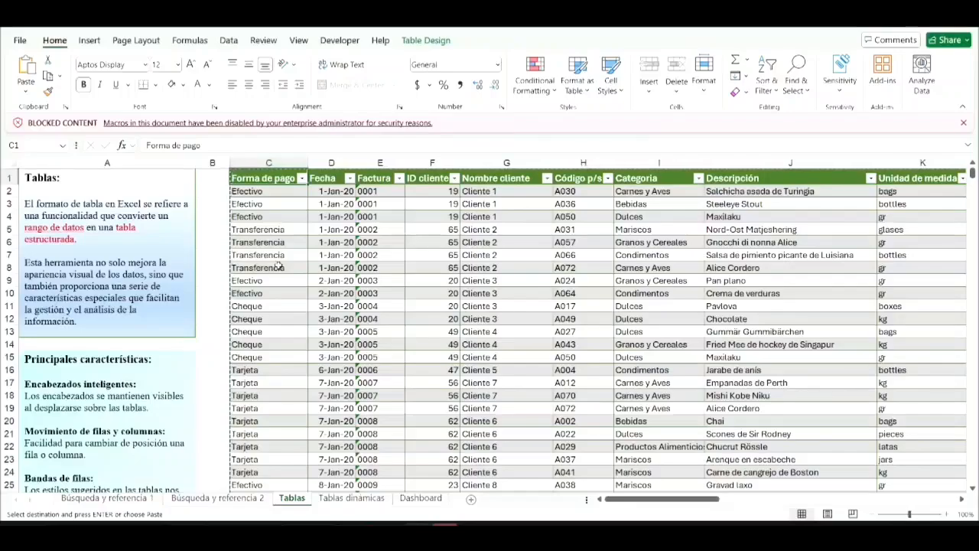
pyautogui.click(281, 278)
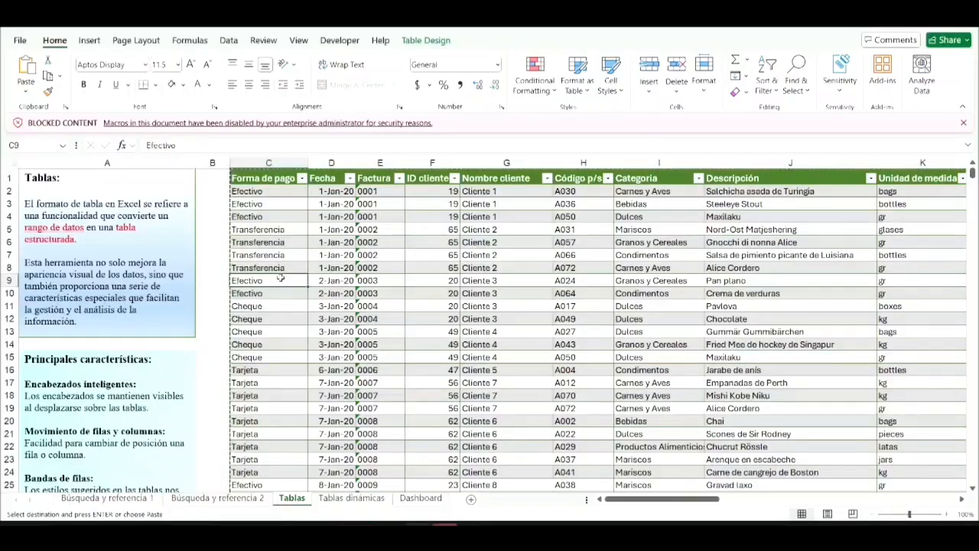
pyautogui.click(284, 178)
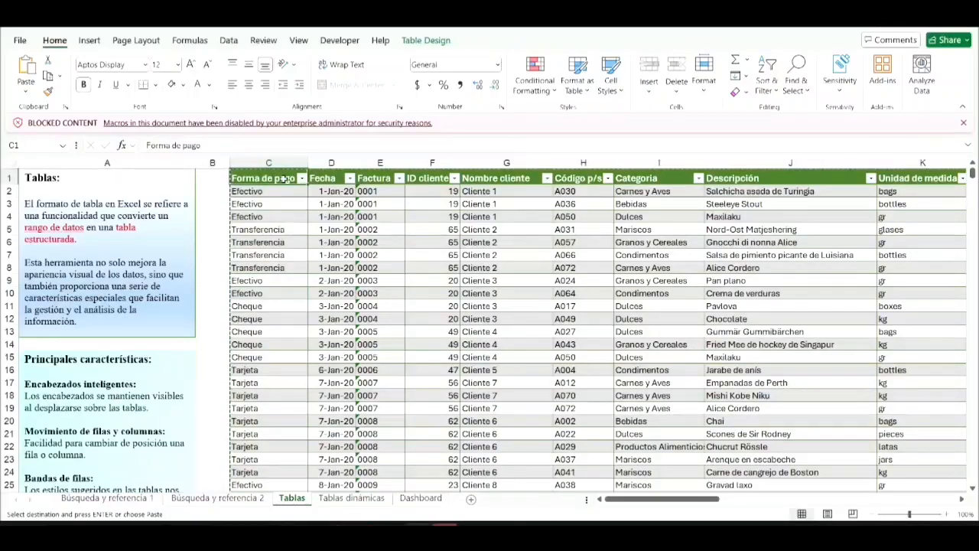
pyautogui.click(382, 178)
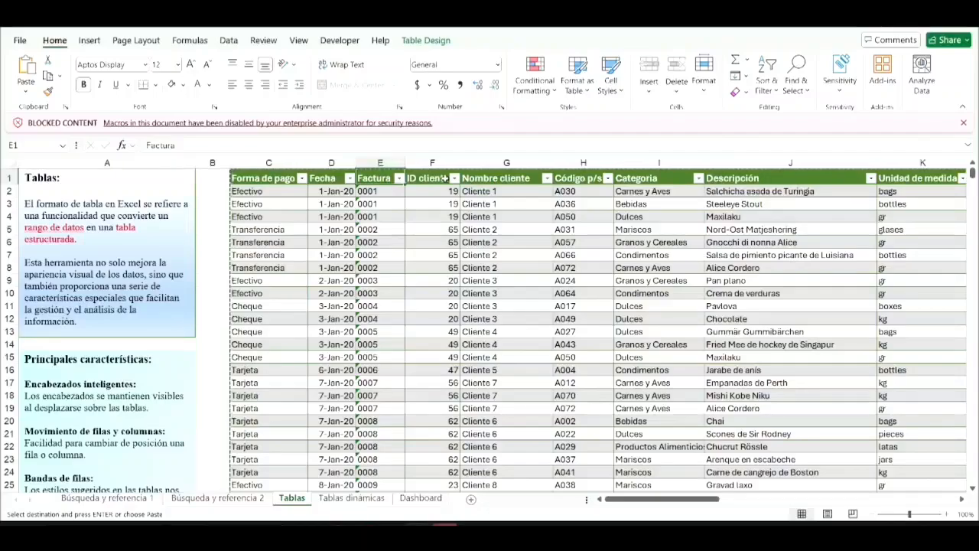
# Move the original table's Forma de pago column to between ID cliente and Nombre cliente, and undo the move.
pyautogui.click(443, 179)
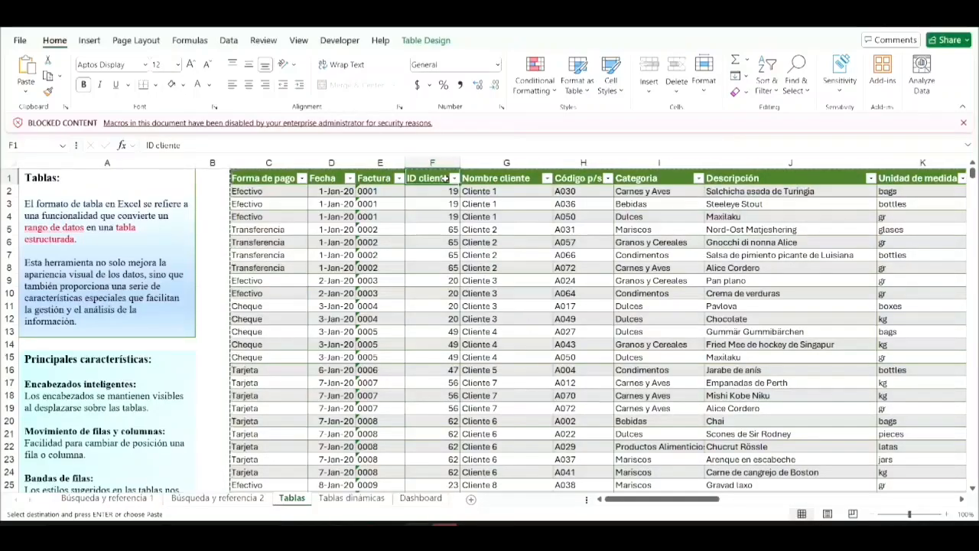
pyautogui.click(494, 182)
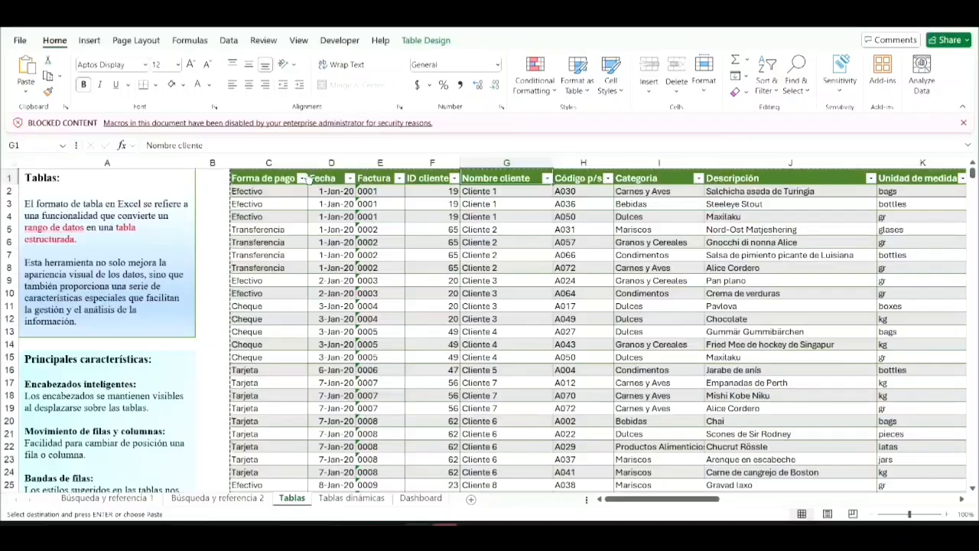
pyautogui.click(299, 179)
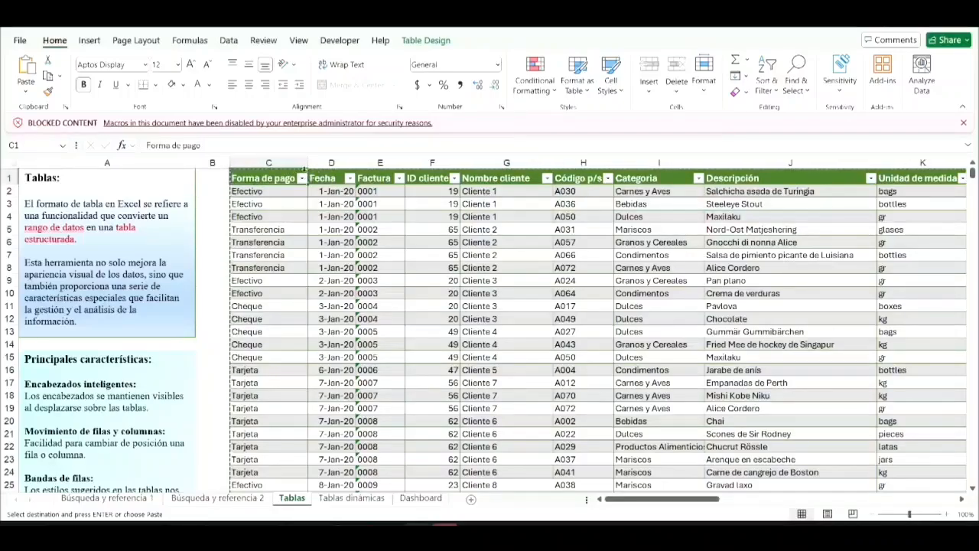
pyautogui.moveTo(309, 173); pyautogui.dragTo(502, 173)
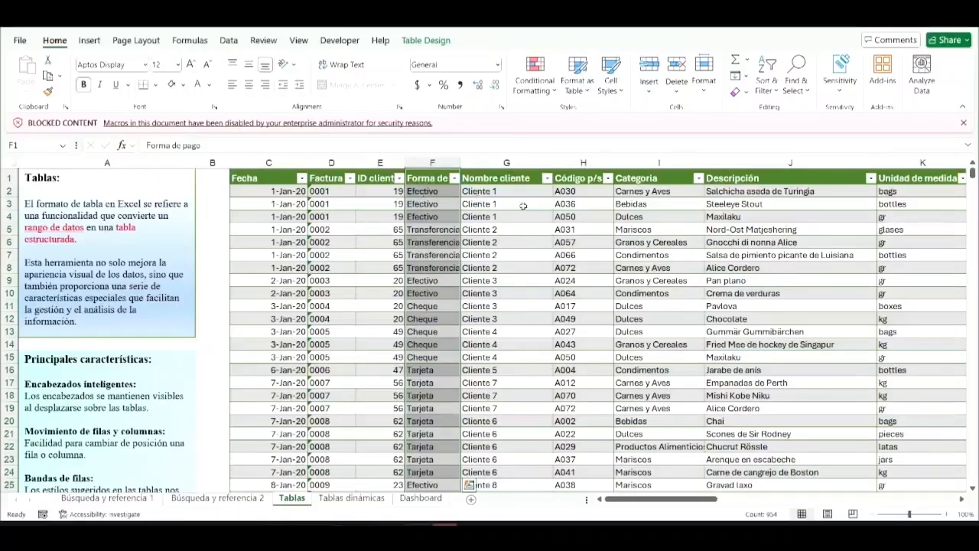
pyautogui.hotkey('ctrl', 'z')
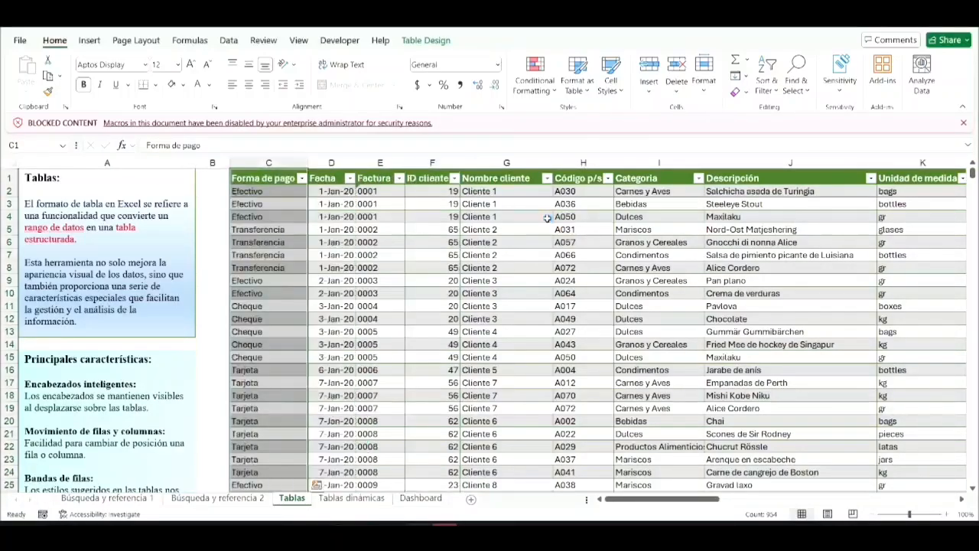
# Try to move the Forma de pago header onto the Factura header in the plain copy, and decline replacing the existing data.
pyautogui.hscroll(10, 609, 259)
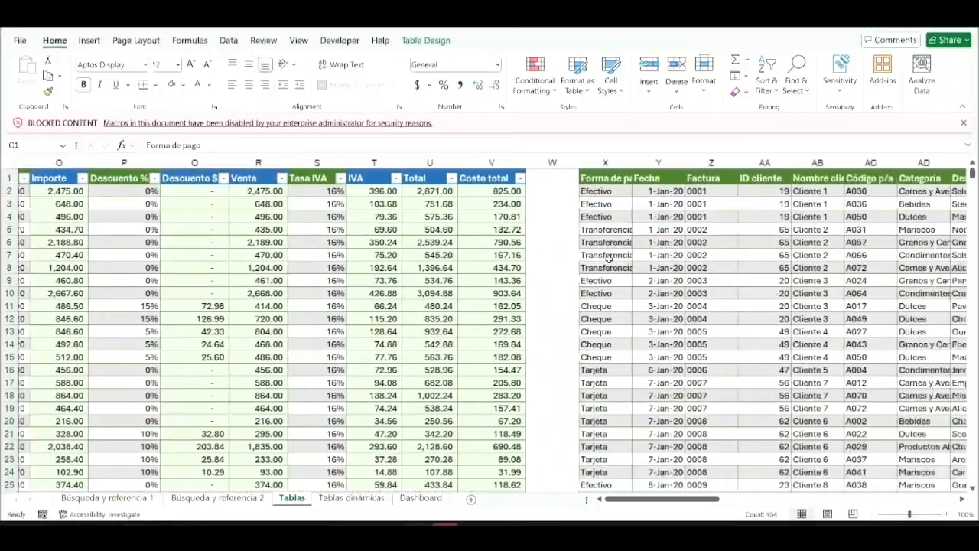
pyautogui.hscroll(1, 609, 259)
pyautogui.click(305, 179)
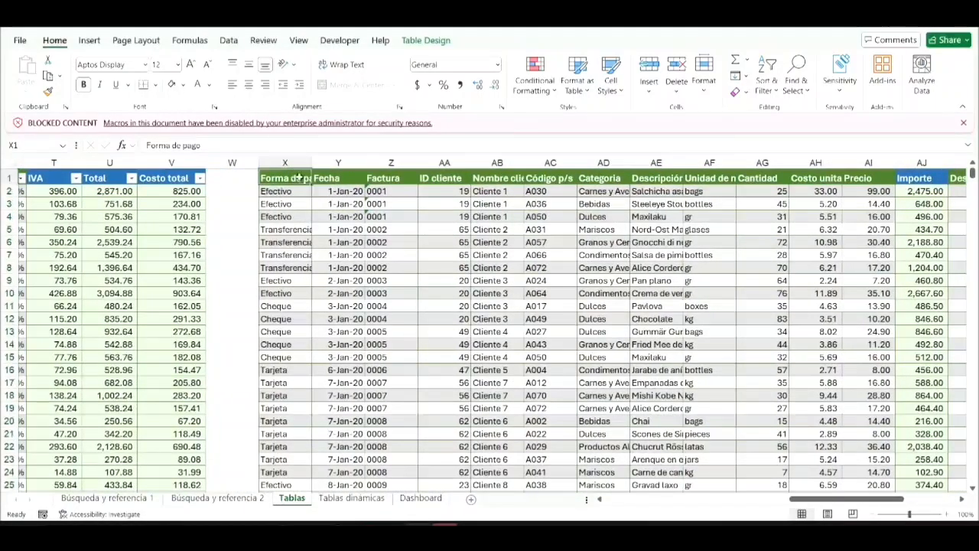
pyautogui.moveTo(311, 181); pyautogui.dragTo(377, 184)
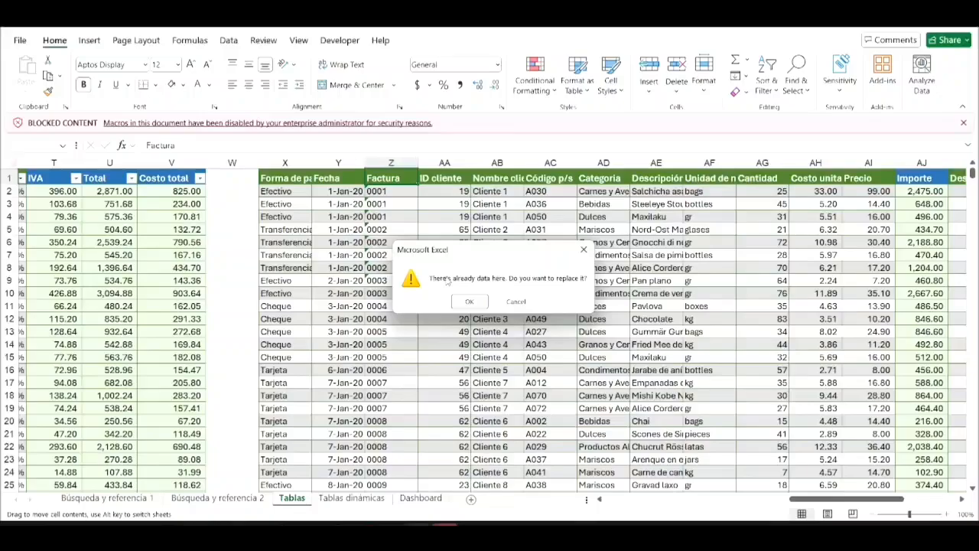
pyautogui.click(516, 302)
# Read the Bandas de filas note in column A and examine the alternating shading of rows 2 and 3 in the original table.
pyautogui.hscroll(-15, 302, 286)
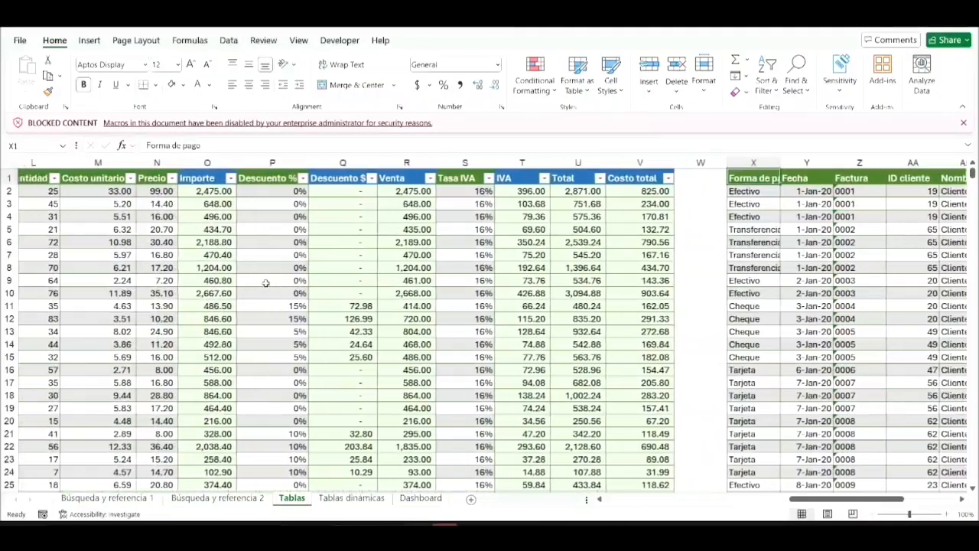
pyautogui.hscroll(-4, 265, 281)
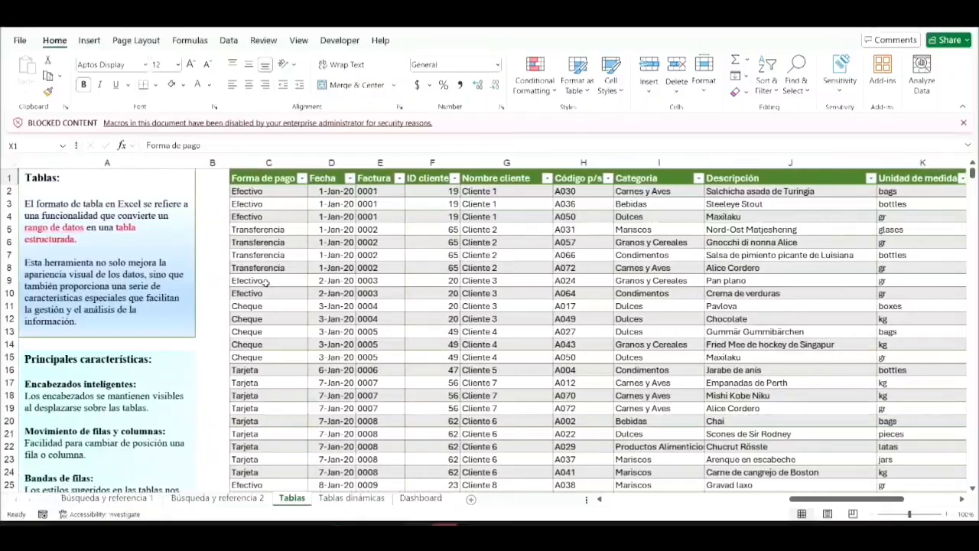
pyautogui.scroll(-2, 265, 283)
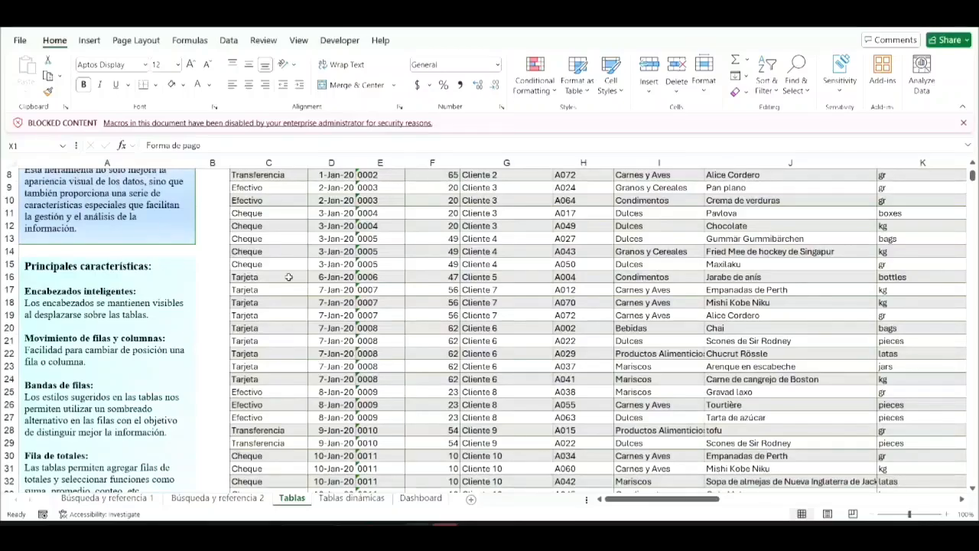
pyautogui.click(317, 274)
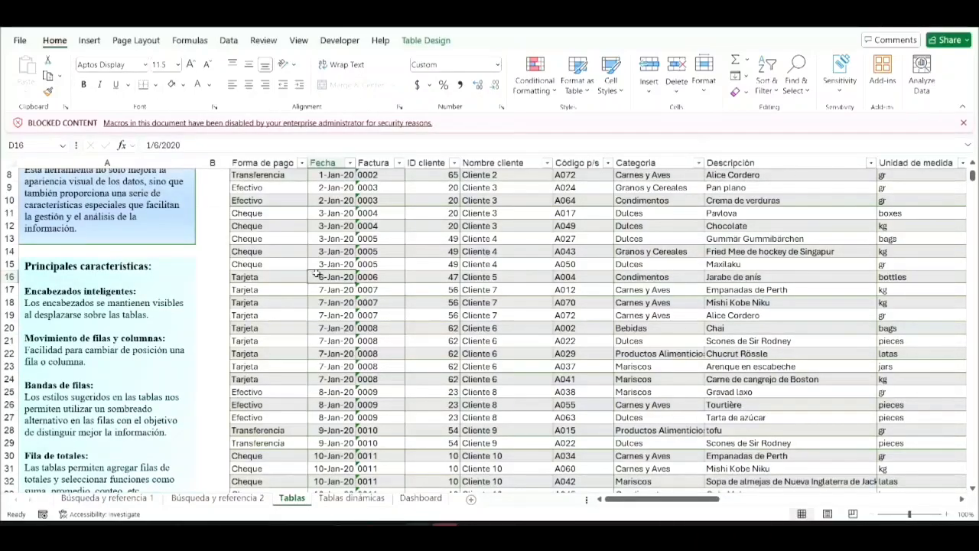
pyautogui.scroll(1, 317, 274)
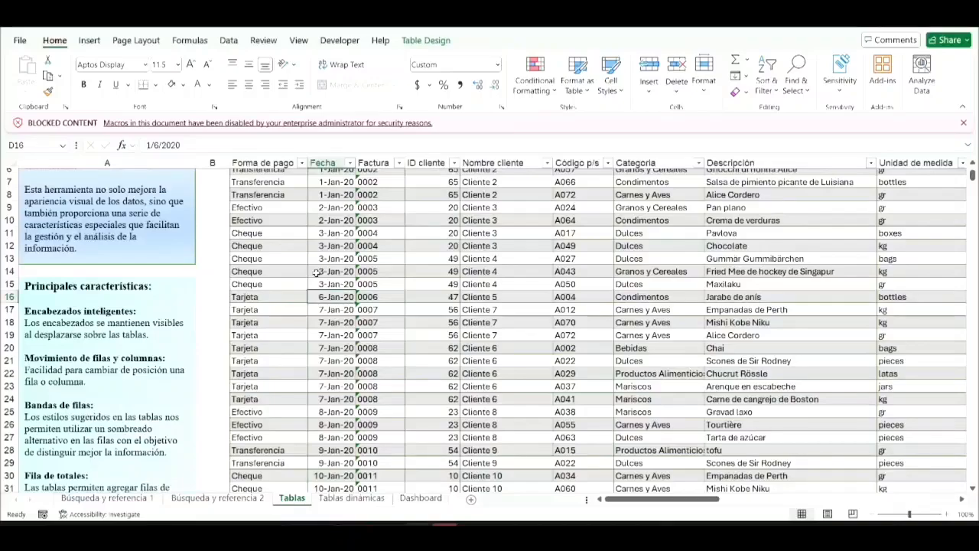
pyautogui.scroll(2, 317, 274)
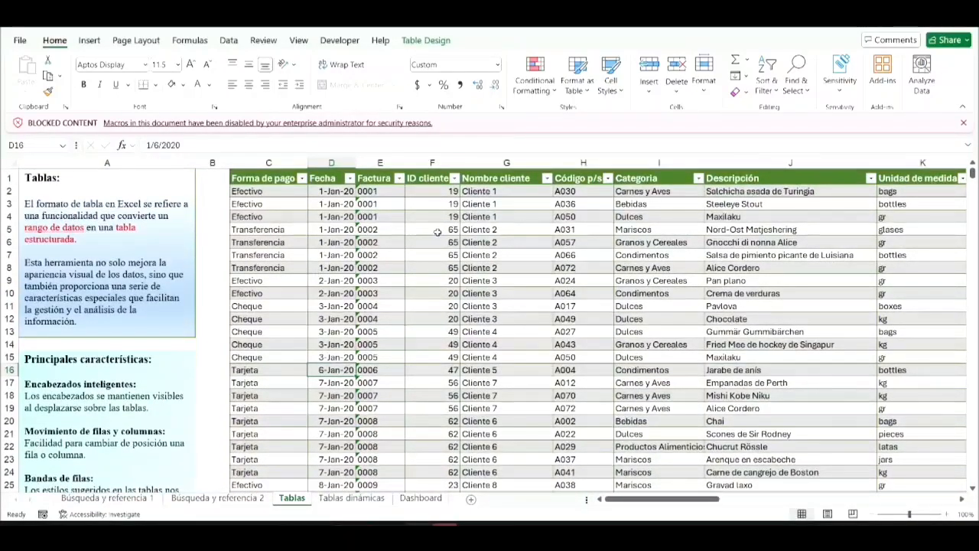
pyautogui.hscroll(2, 317, 274)
pyautogui.moveTo(115, 190); pyautogui.dragTo(287, 196)
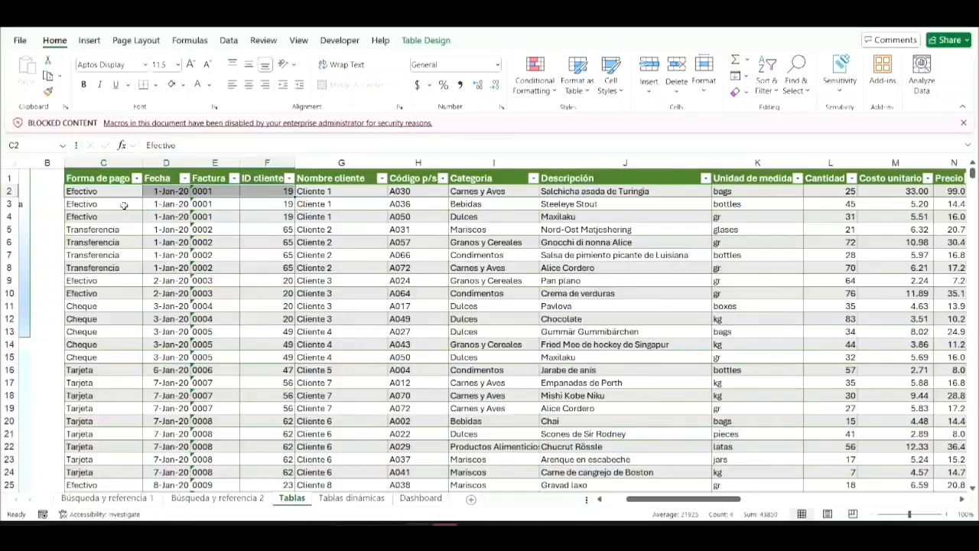
pyautogui.moveTo(122, 204); pyautogui.dragTo(252, 202)
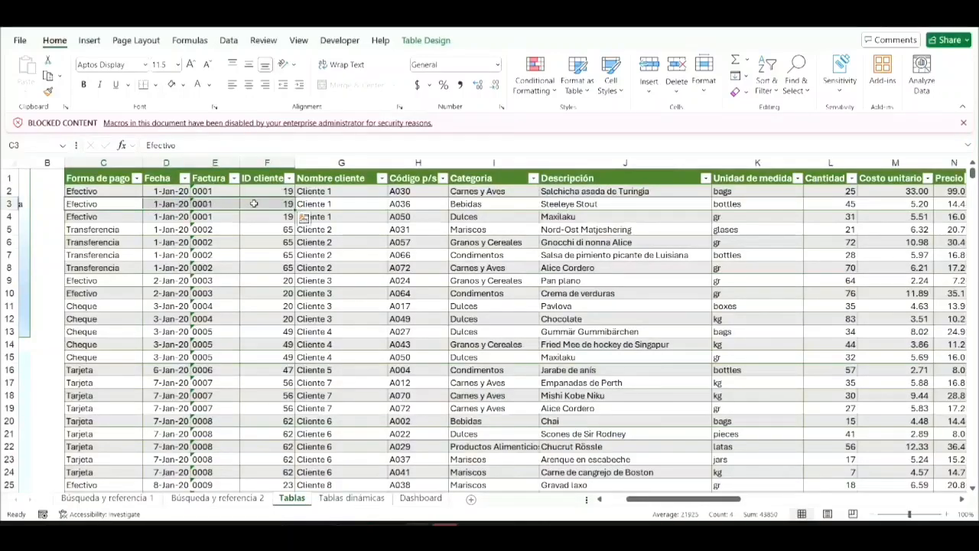
pyautogui.click(453, 203)
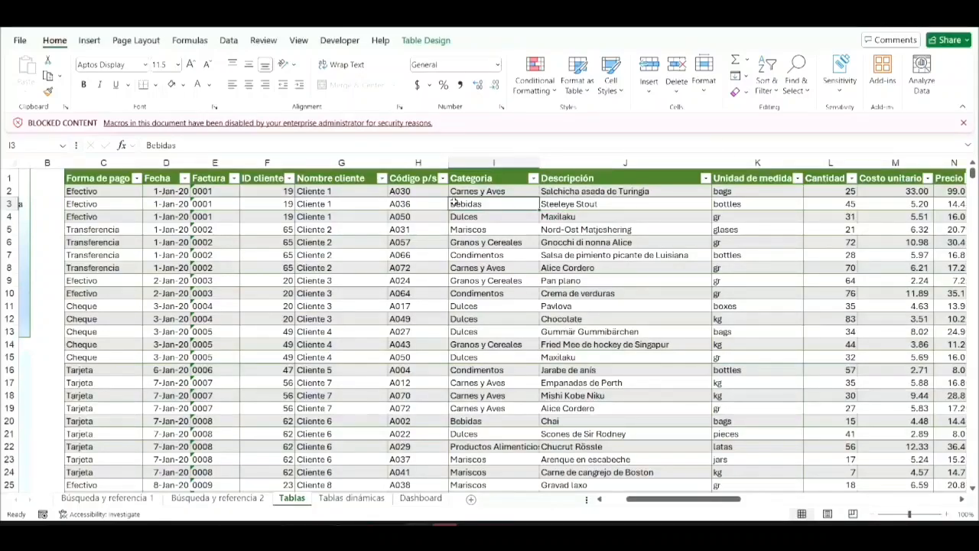
pyautogui.click(303, 291)
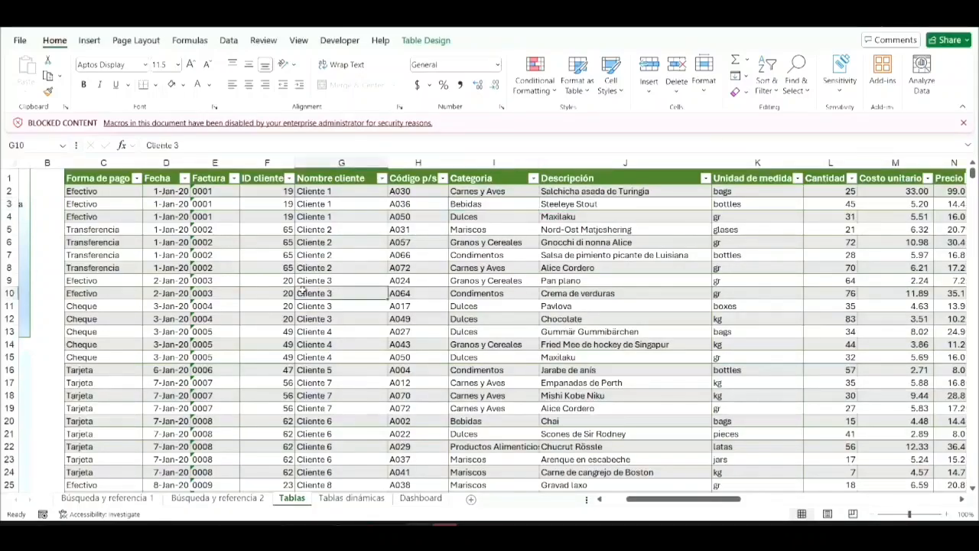
# Read the Fila de totales note in column A and turn on the total row for the original sales table.
pyautogui.hscroll(-2, 303, 292)
pyautogui.scroll(-5, 302, 291)
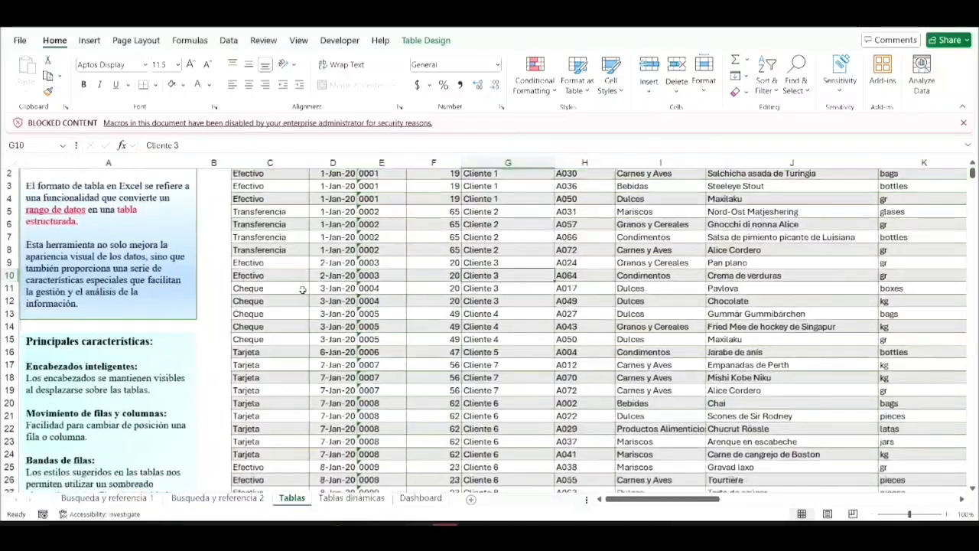
pyautogui.scroll(-1, 302, 291)
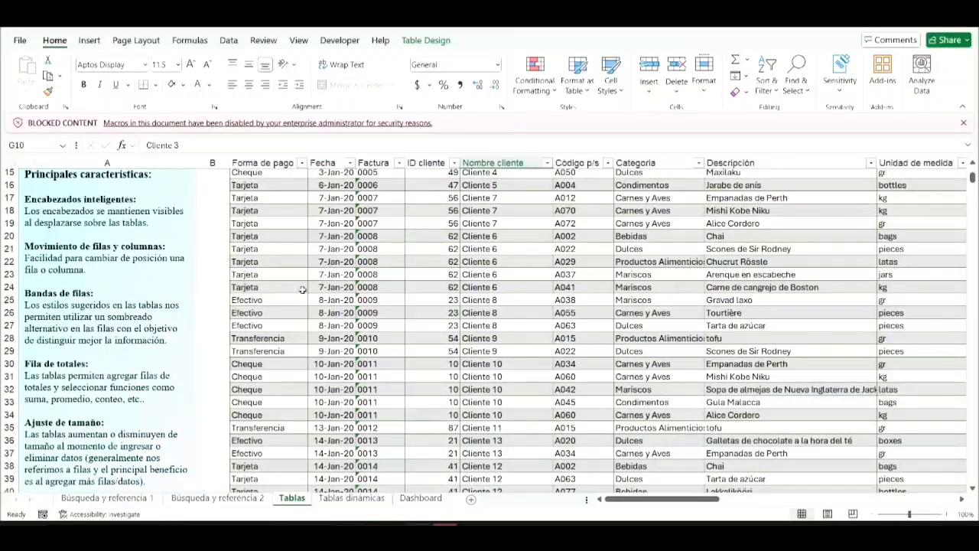
pyautogui.click(539, 208)
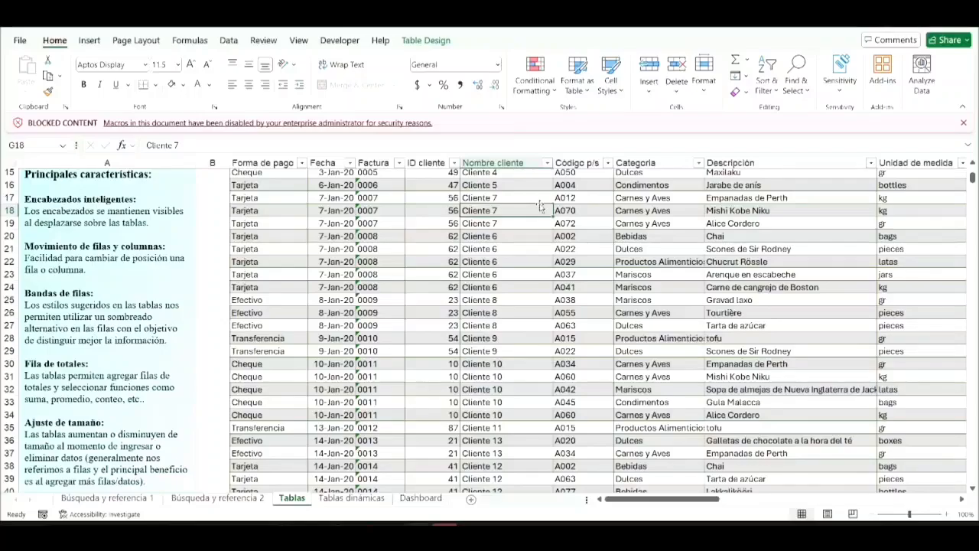
pyautogui.click(422, 40)
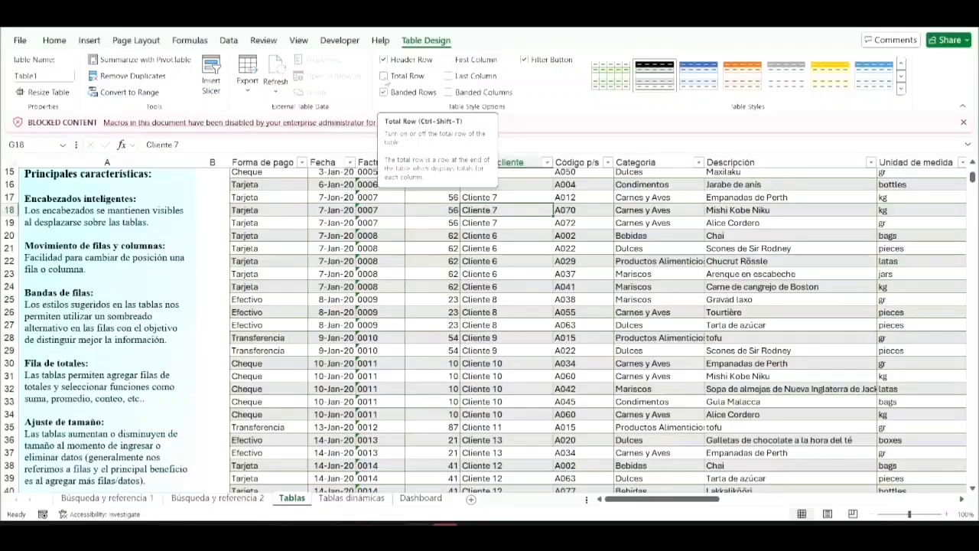
pyautogui.click(385, 76)
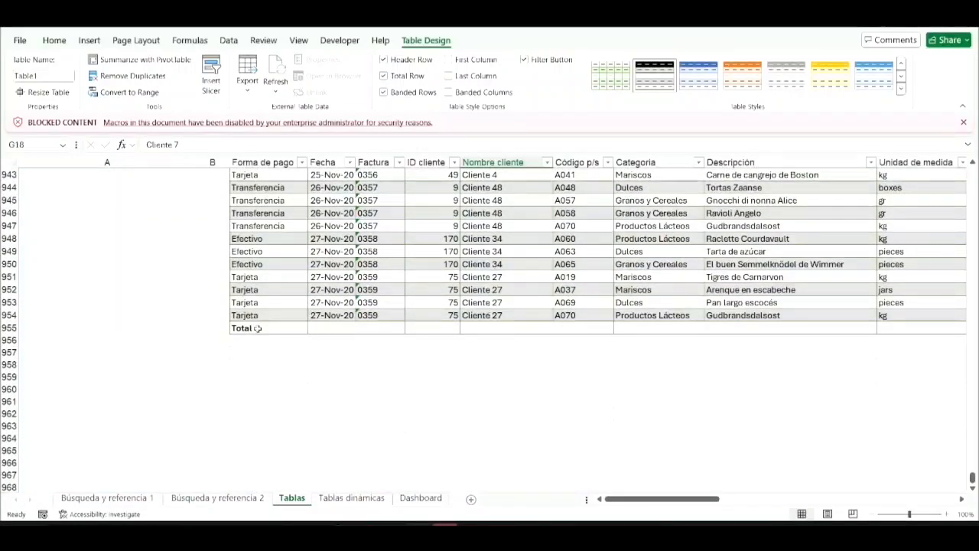
# Set the total row's function for the Total column to Sum.
pyautogui.hscroll(2, 263, 329)
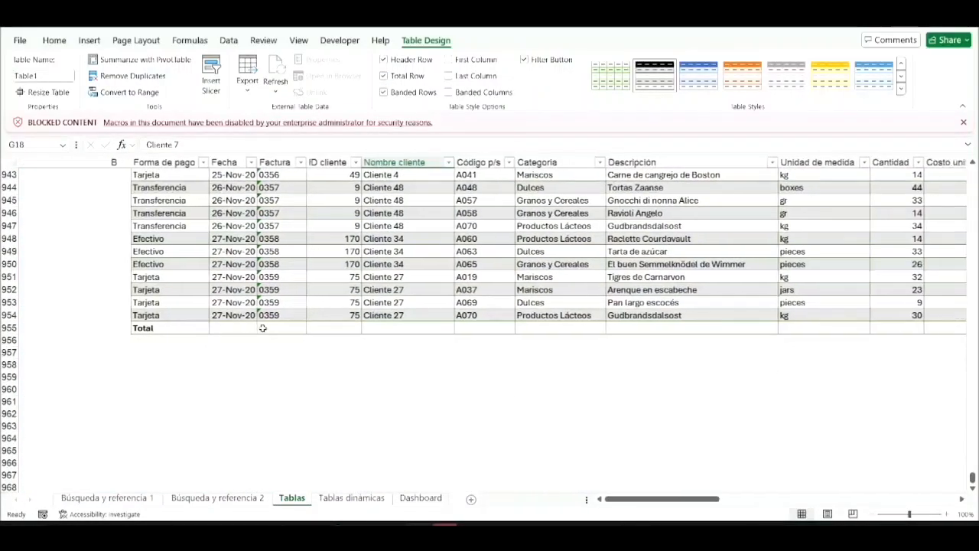
pyautogui.hscroll(2, 262, 328)
pyautogui.hscroll(4, 434, 326)
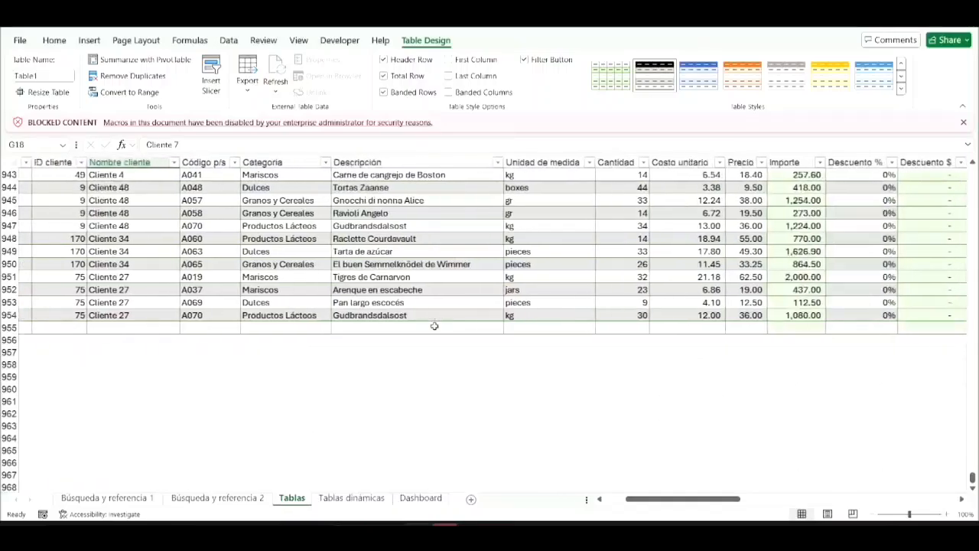
pyautogui.hscroll(8, 433, 326)
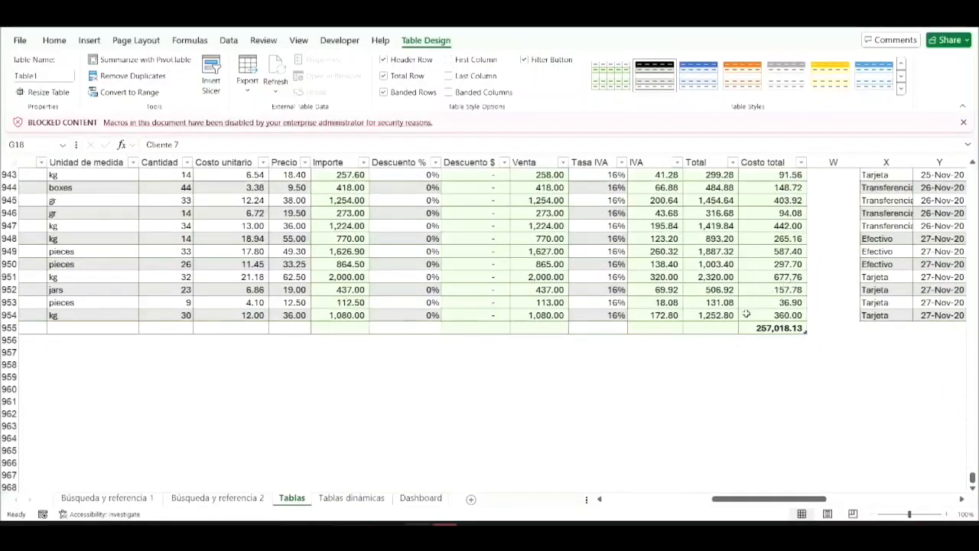
pyautogui.click(711, 328)
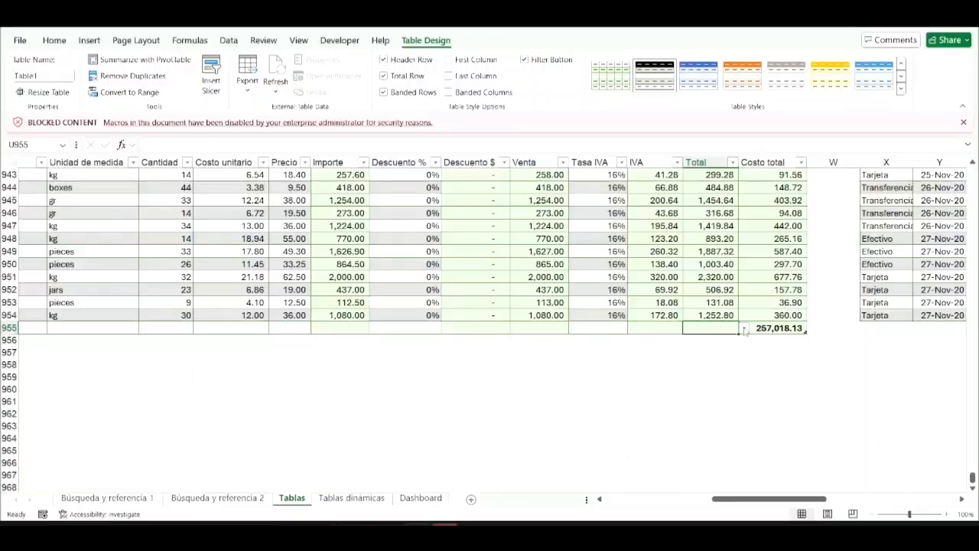
pyautogui.click(744, 330)
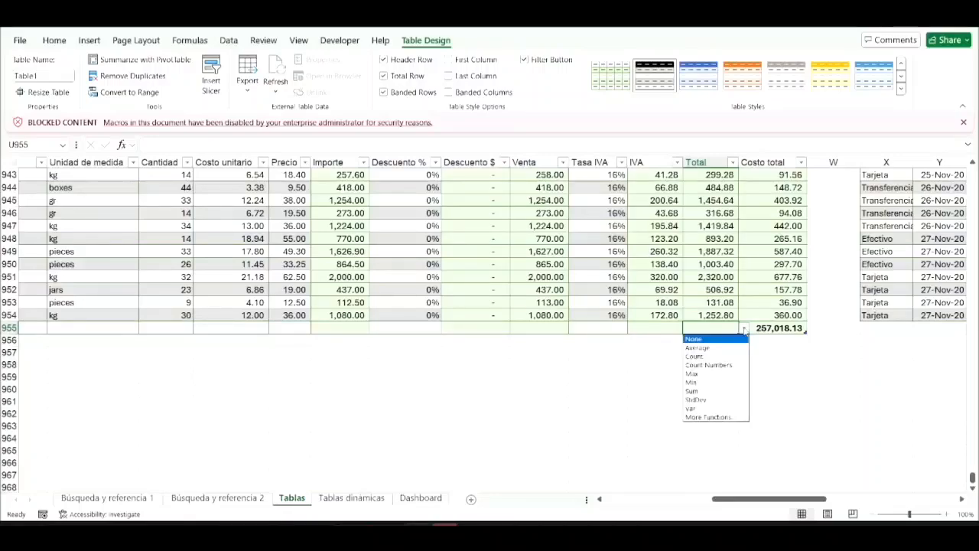
pyautogui.click(698, 392)
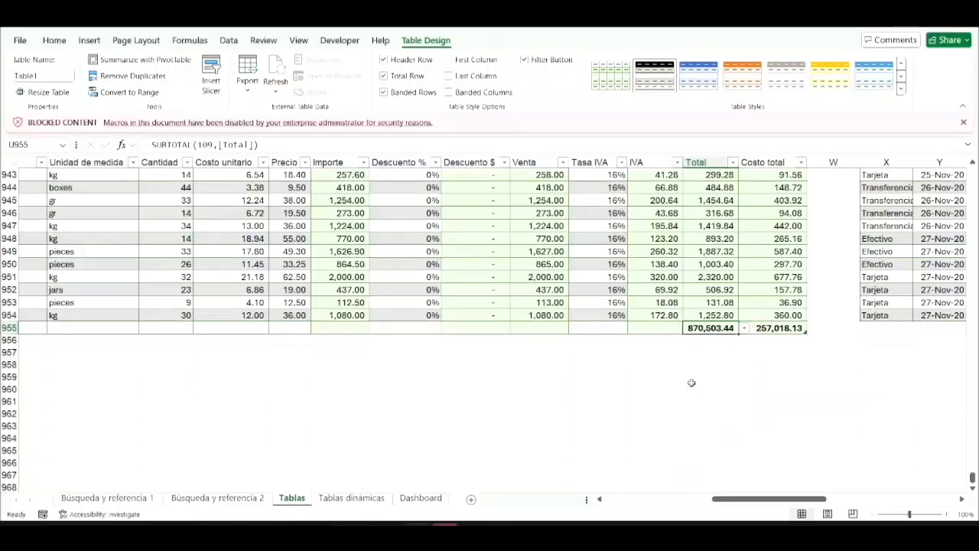
# Check the total row's cells under IVA, Total and Venta, and return to column A of row 955.
pyautogui.click(656, 327)
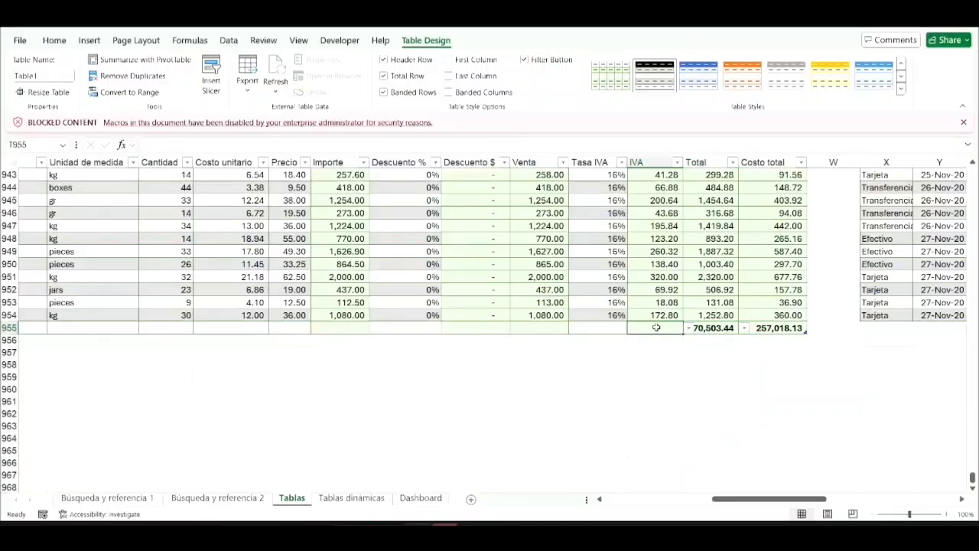
pyautogui.click(711, 328)
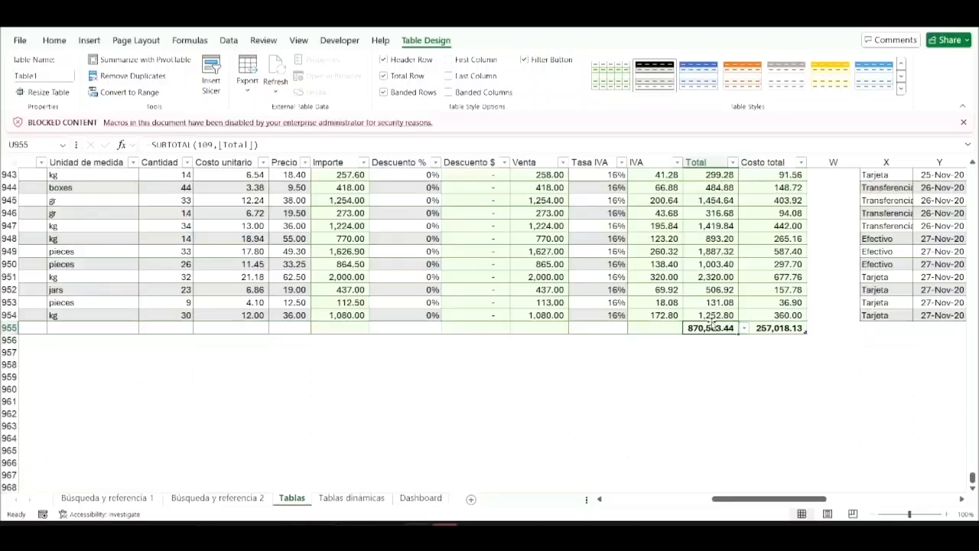
pyautogui.click(663, 329)
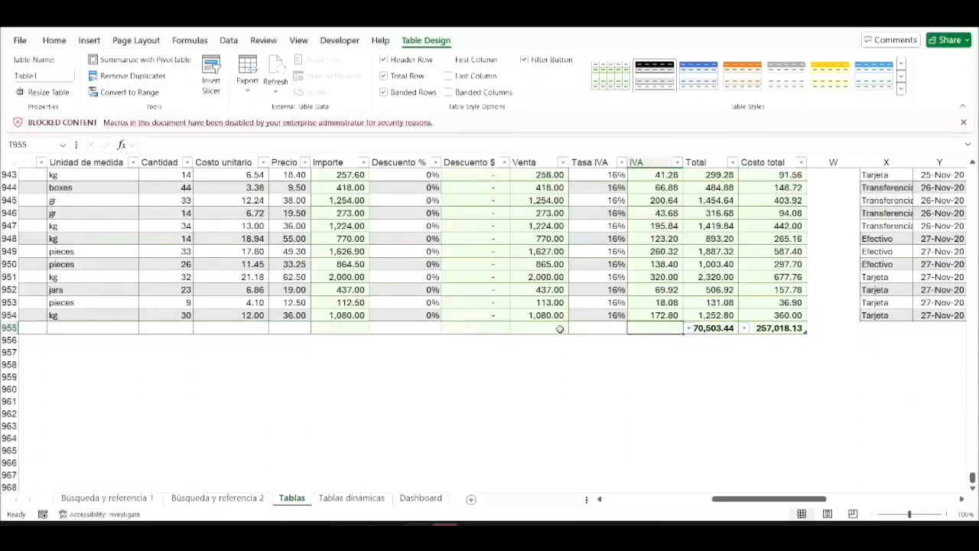
pyautogui.click(560, 329)
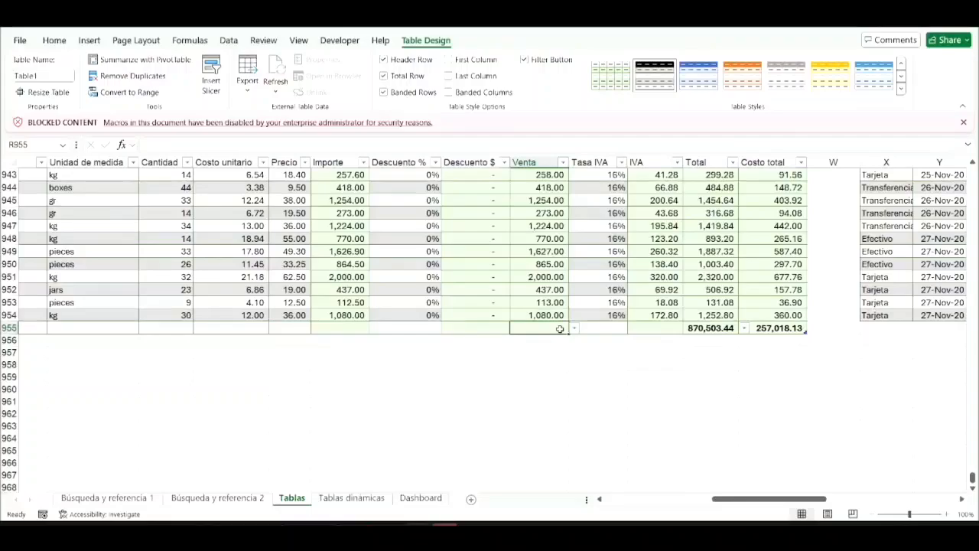
pyautogui.moveTo(556, 322); pyautogui.dragTo(557, 324)
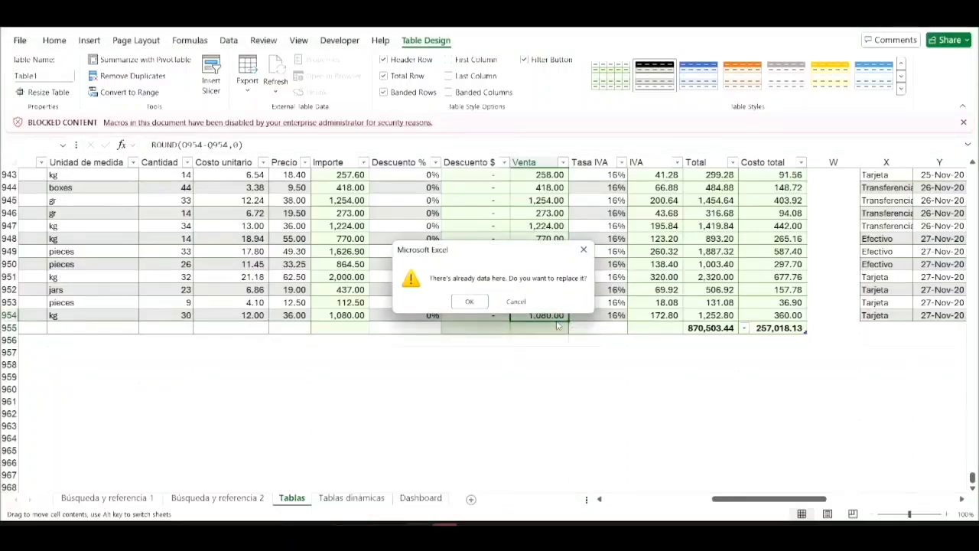
pyautogui.press('Escape')
pyautogui.press('Left')
pyautogui.press('Left')
pyautogui.press('Left')
pyautogui.press('Left')
pyautogui.press('Left')
pyautogui.press('Left')
pyautogui.press('Left')
pyautogui.press('Left')
pyautogui.press('Left')
pyautogui.press('Left')
pyautogui.press('Left')
pyautogui.press('Left')
pyautogui.press('Left')
pyautogui.press('Left')
pyautogui.press('Left')
pyautogui.press('Left')
pyautogui.press('Left')
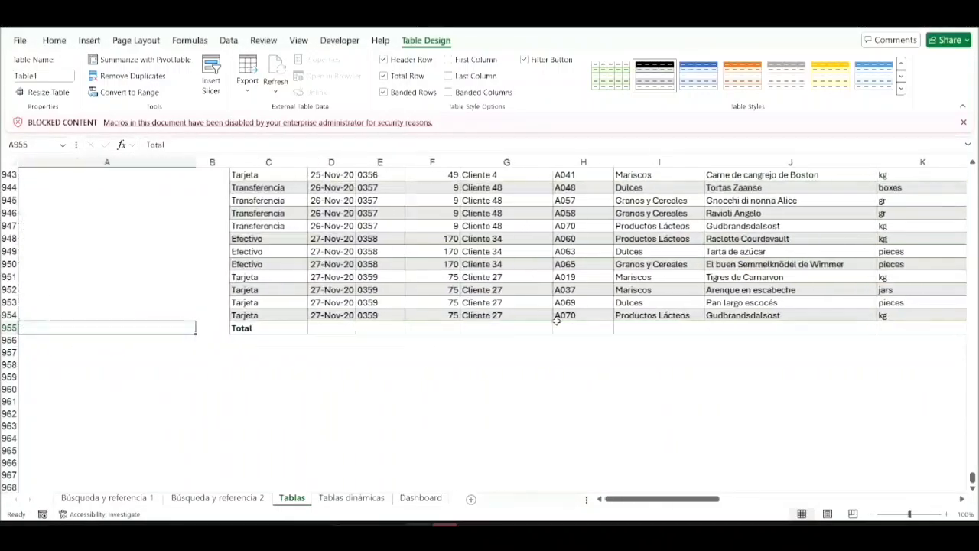
# Return to the start of the sales table and read the Ajuste de tamaño note in column A.
pyautogui.hotkey('ctrl', 'Home')
pyautogui.press('Right')
pyautogui.press('Right')
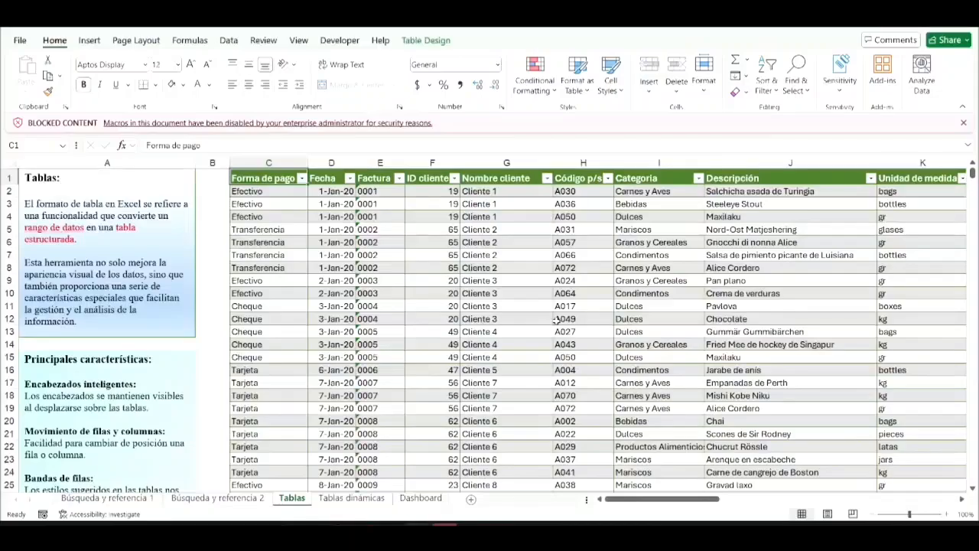
pyautogui.scroll(-8, 373, 371)
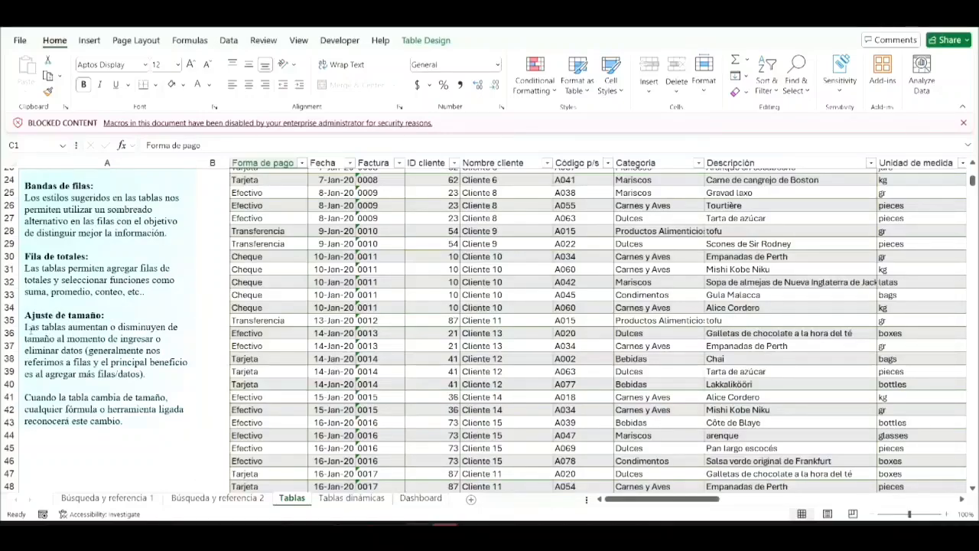
pyautogui.moveTo(25, 327); pyautogui.dragTo(161, 419)
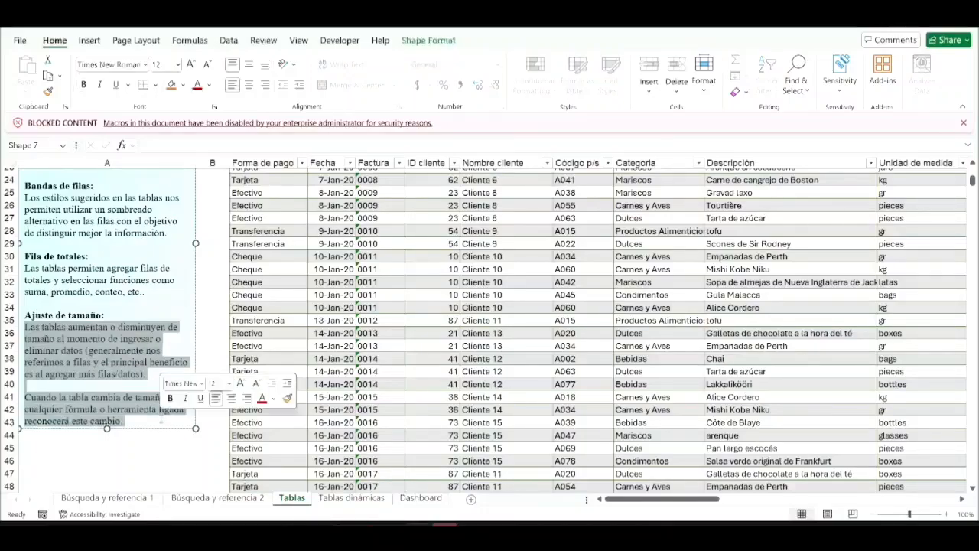
pyautogui.click(282, 357)
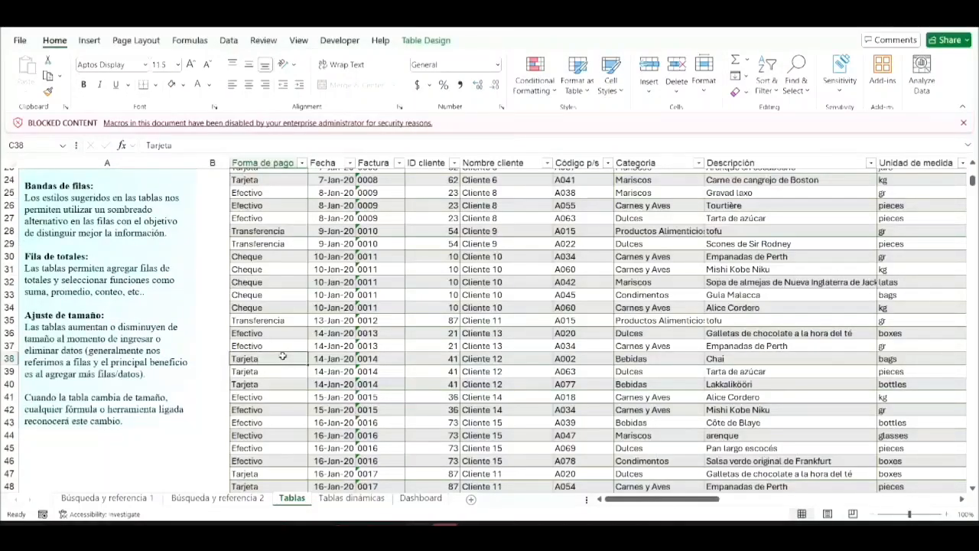
pyautogui.click(269, 335)
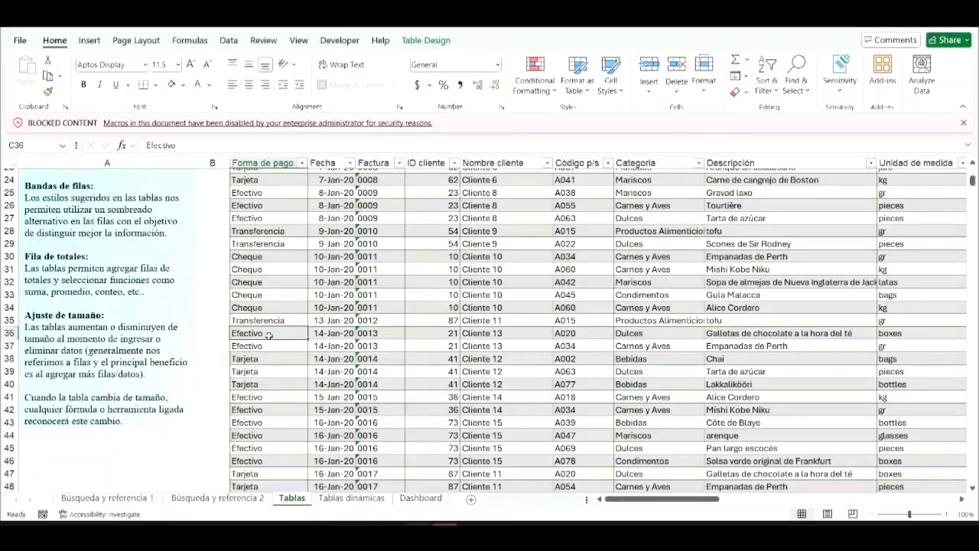
# Examine the total row at the end of the sales table and the empty rows directly below it.
pyautogui.hotkey('ctrl', 'Down')
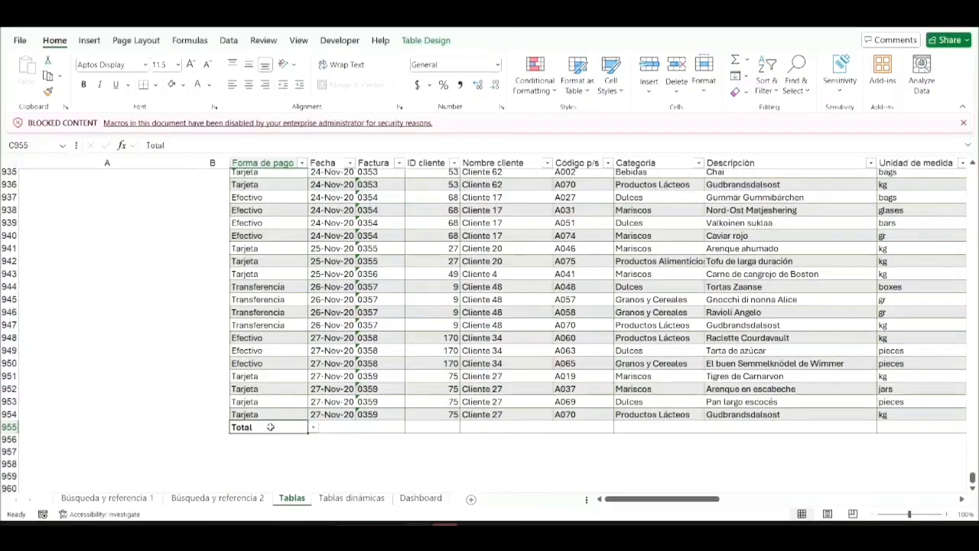
pyautogui.moveTo(270, 427); pyautogui.dragTo(486, 425)
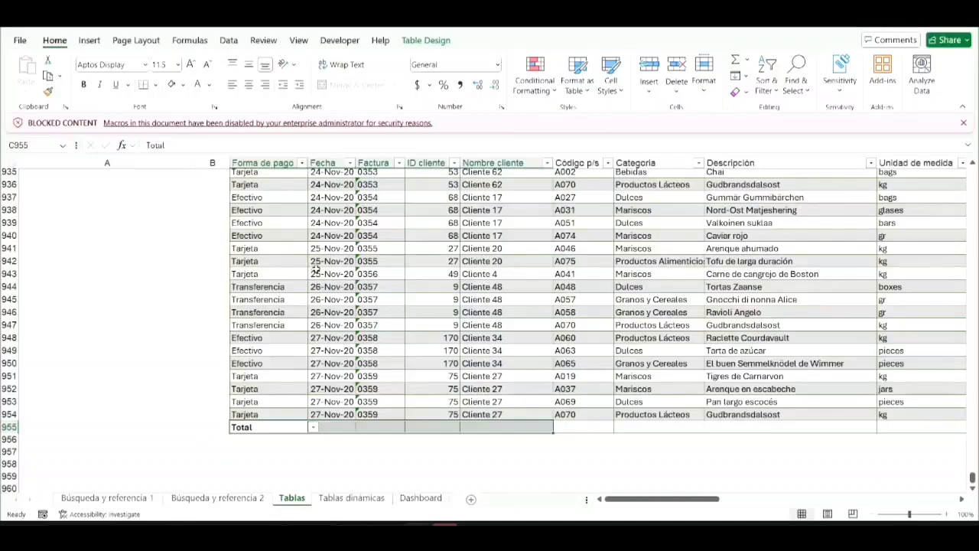
pyautogui.moveTo(312, 269); pyautogui.dragTo(433, 428)
pyautogui.click(325, 426)
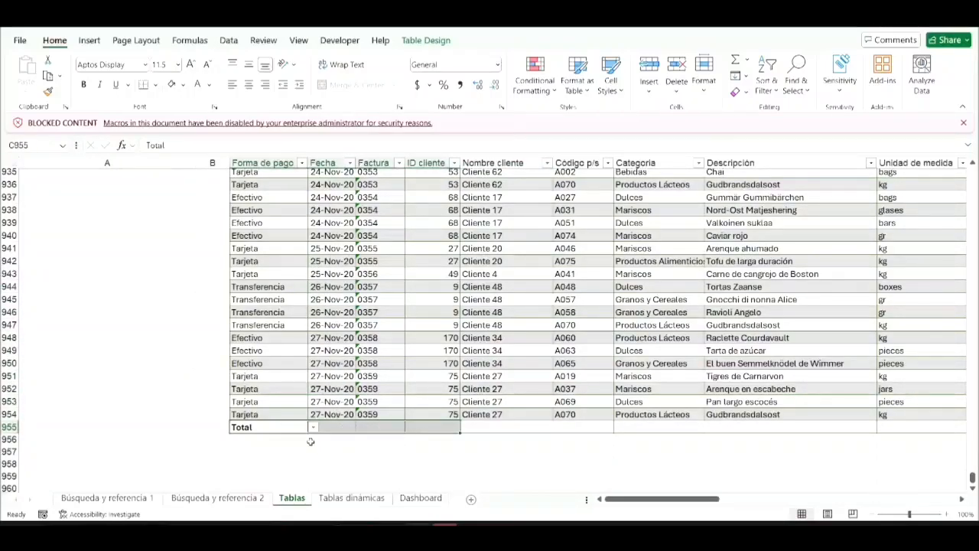
pyautogui.click(295, 441)
pyautogui.moveTo(296, 441); pyautogui.dragTo(421, 462)
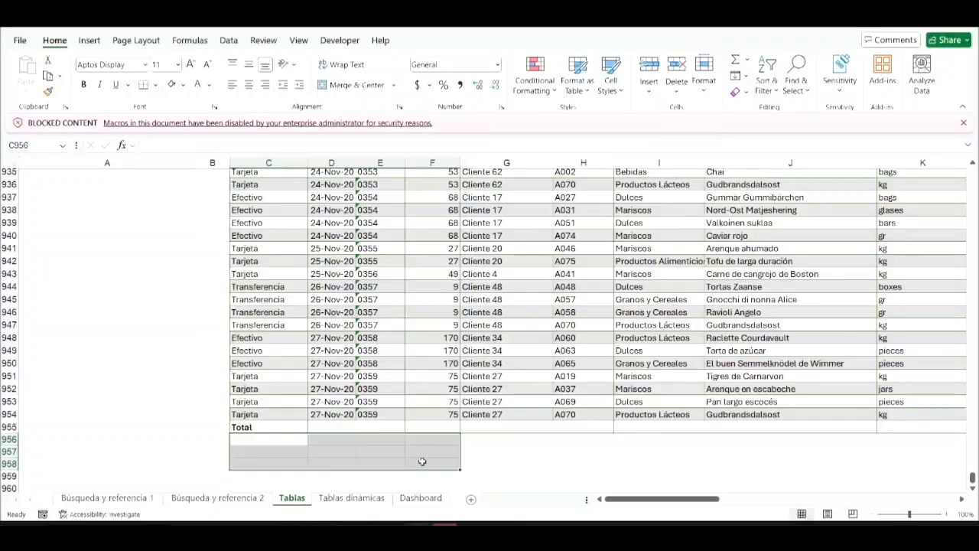
pyautogui.scroll(-2, 422, 461)
pyautogui.click(290, 343)
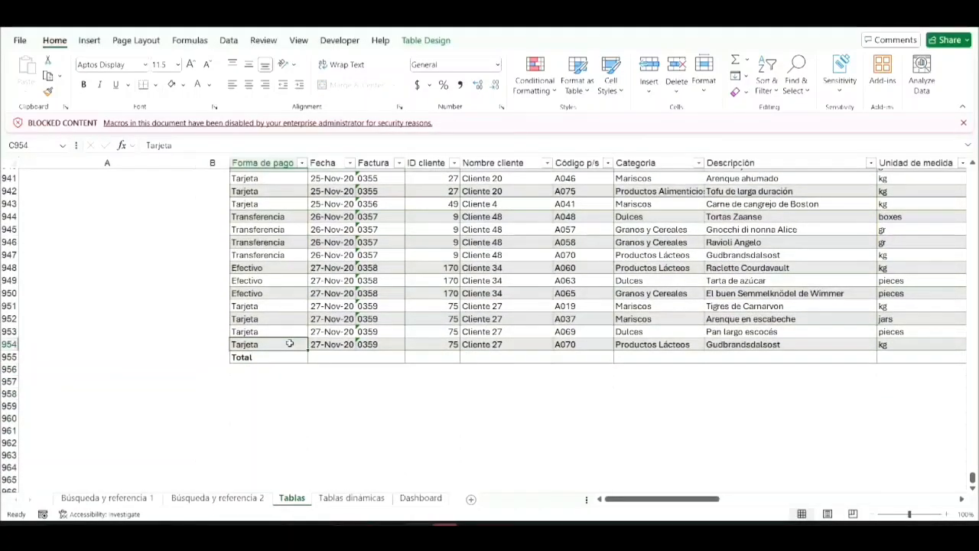
# Go back to the table's first rows and review the last paragraph of the Ajuste de tamaño note.
pyautogui.hotkey('ctrl', 'Up')
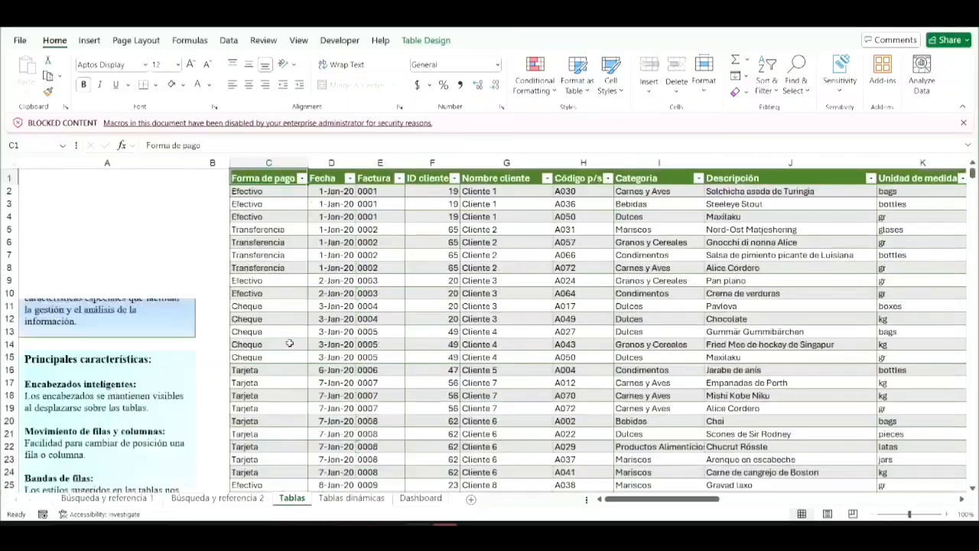
pyautogui.scroll(-9, 217, 327)
pyautogui.scroll(-4, 218, 326)
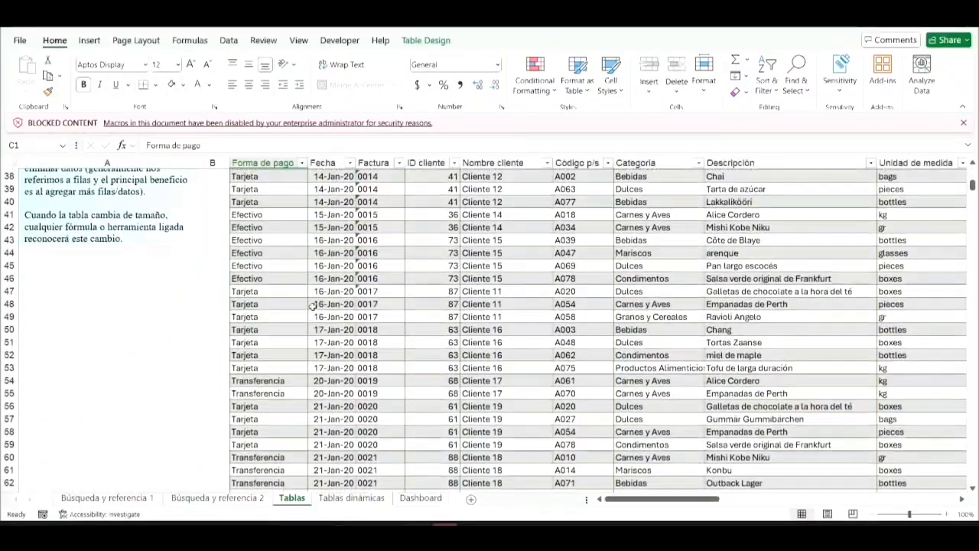
pyautogui.click(283, 307)
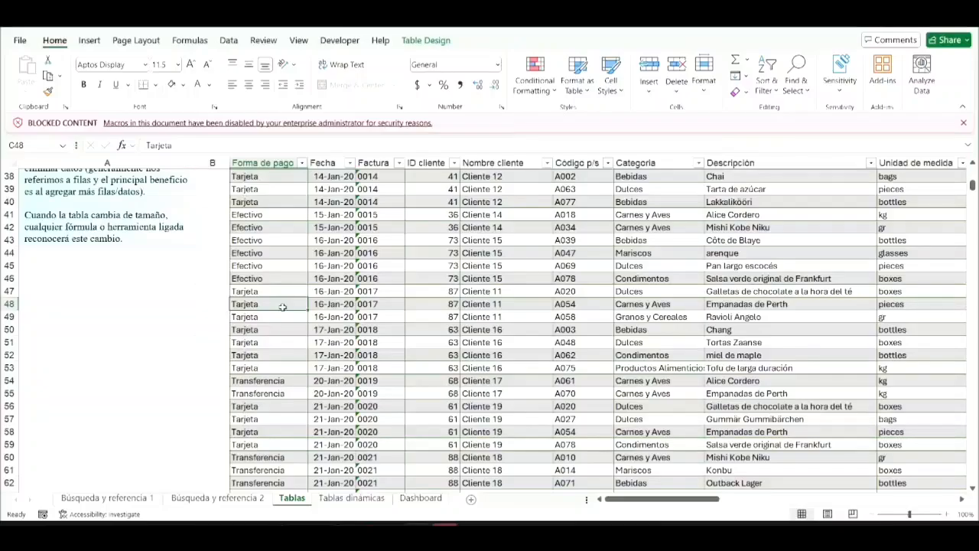
pyautogui.click(523, 266)
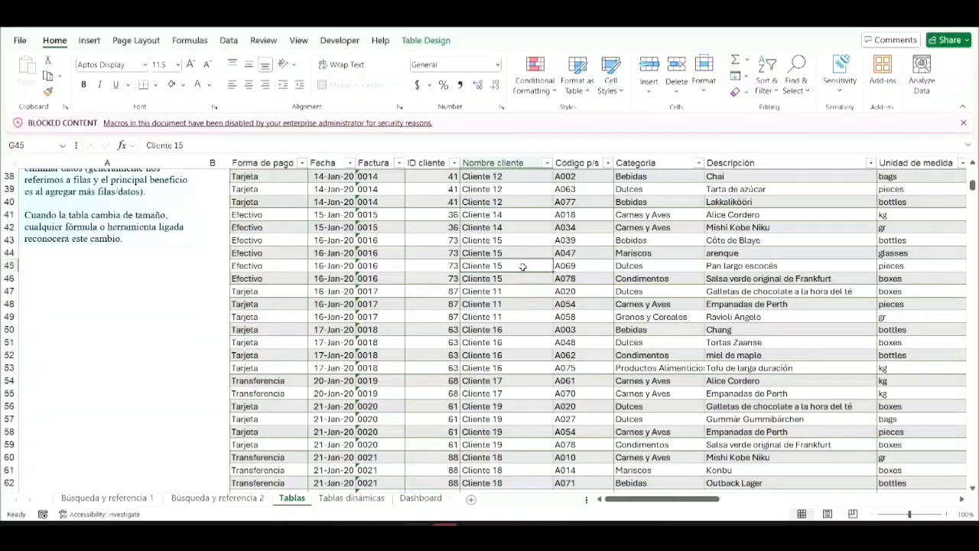
# Examine the unformatted copy of the sales data in columns X to AQ, from Costo total back to Forma de pago.
pyautogui.hotkey('ctrl', 'Up')
pyautogui.hotkey('ctrl', 'Right')
pyautogui.hotkey('ctrl', 'Right')
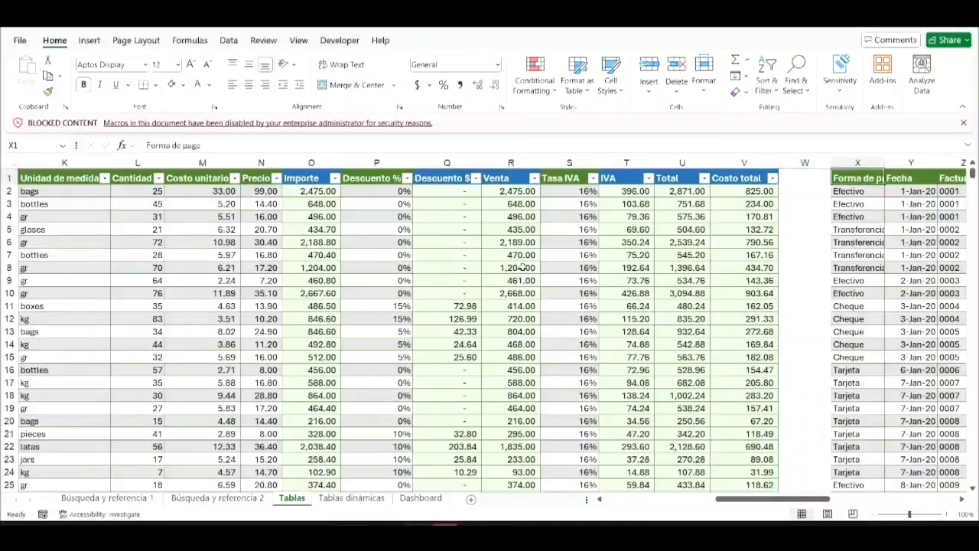
pyautogui.hotkey('ctrl', 'Right')
pyautogui.press('Down')
pyautogui.press('Left')
pyautogui.press('Left')
pyautogui.press('Left')
pyautogui.press('Left')
pyautogui.press('Left')
pyautogui.press('Left')
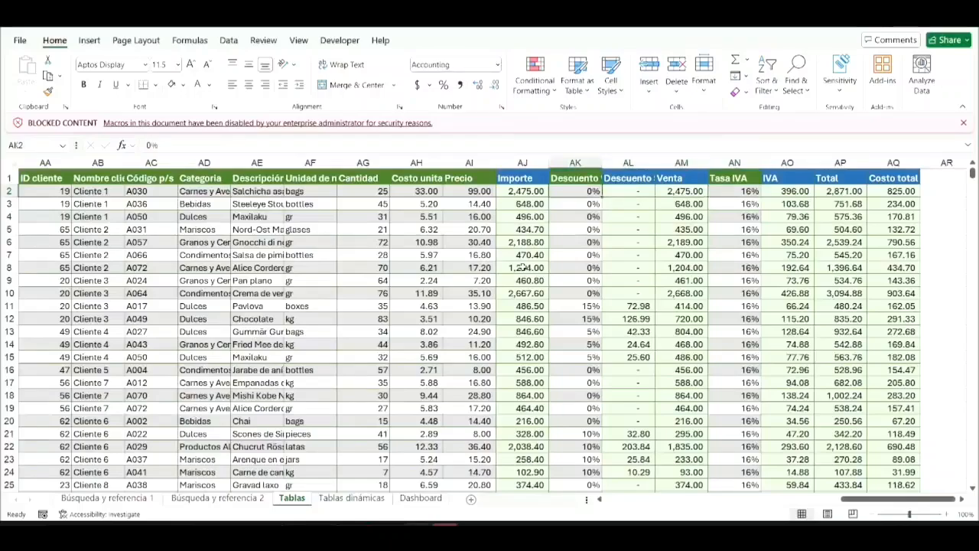
pyautogui.press('Left')
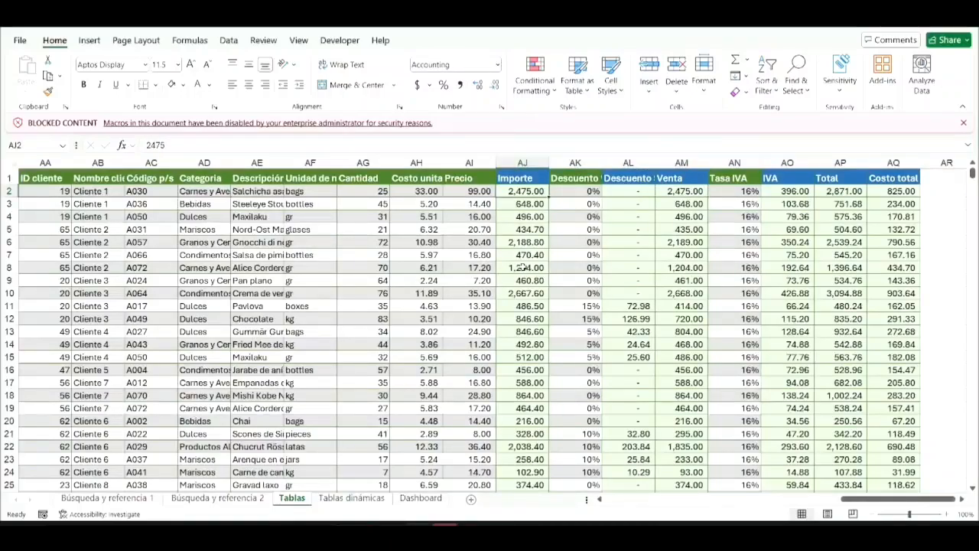
pyautogui.press('Left')
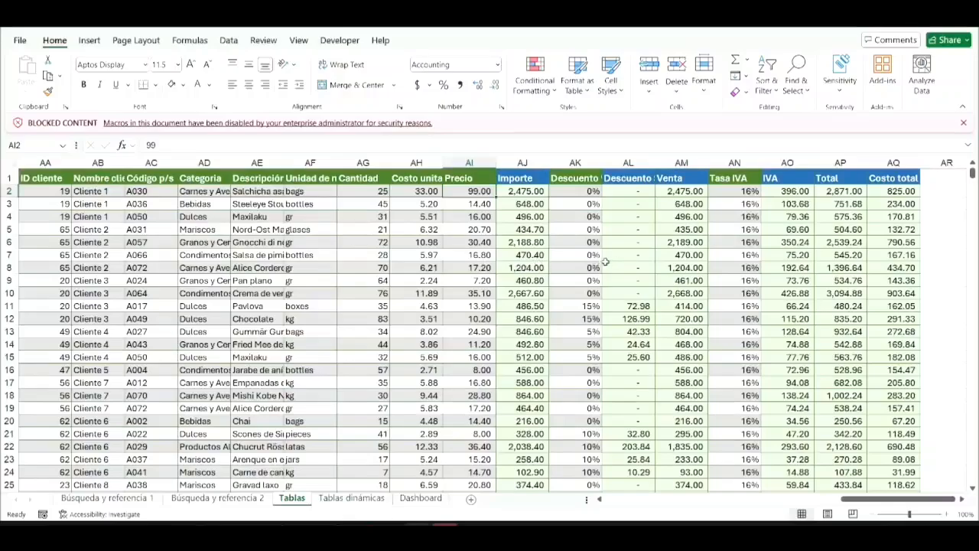
pyautogui.hscroll(-3, 389, 262)
pyautogui.hscroll(-3, 277, 241)
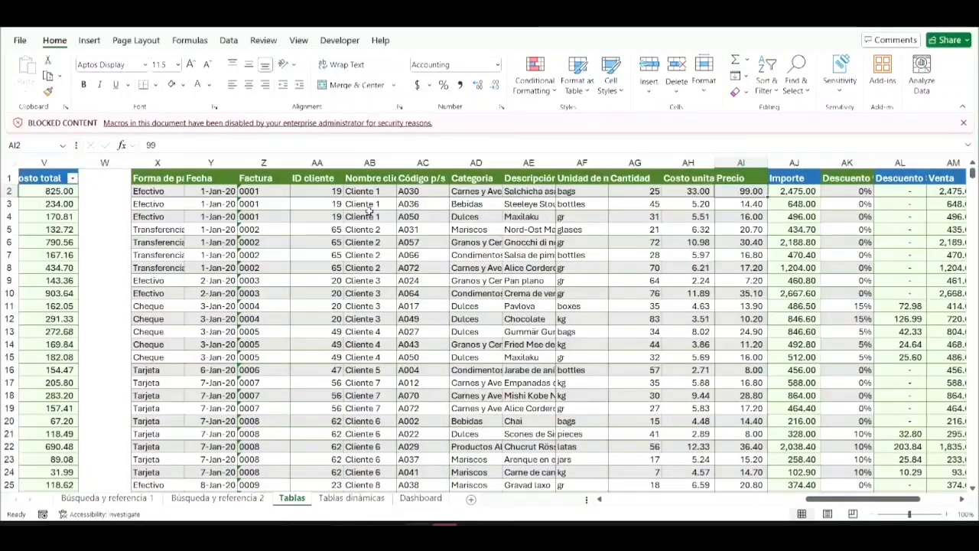
# Insert a PivotTable from the plain range Tablas!$X$1:$AQ$954, placed on the existing worksheet at Tablas!$AS$1.
pyautogui.click(369, 205)
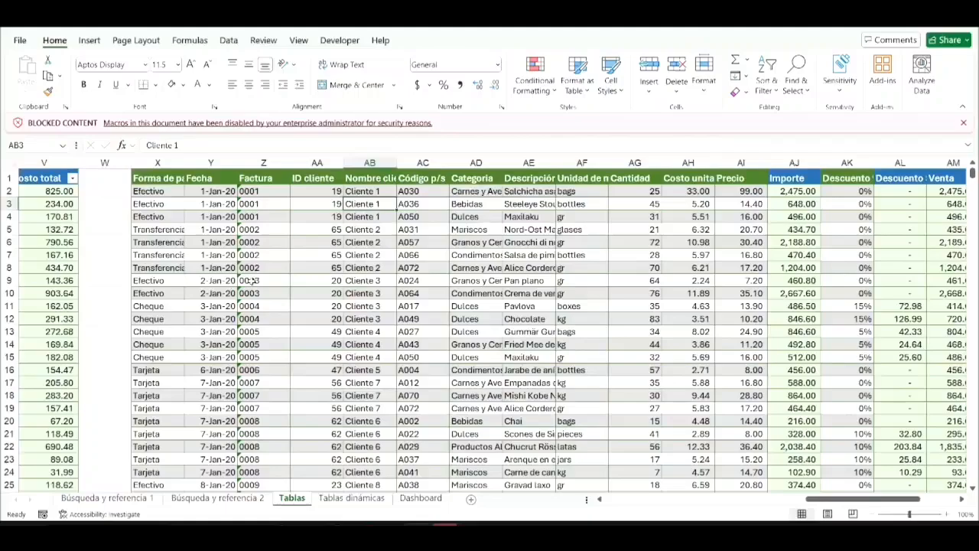
pyautogui.click(375, 267)
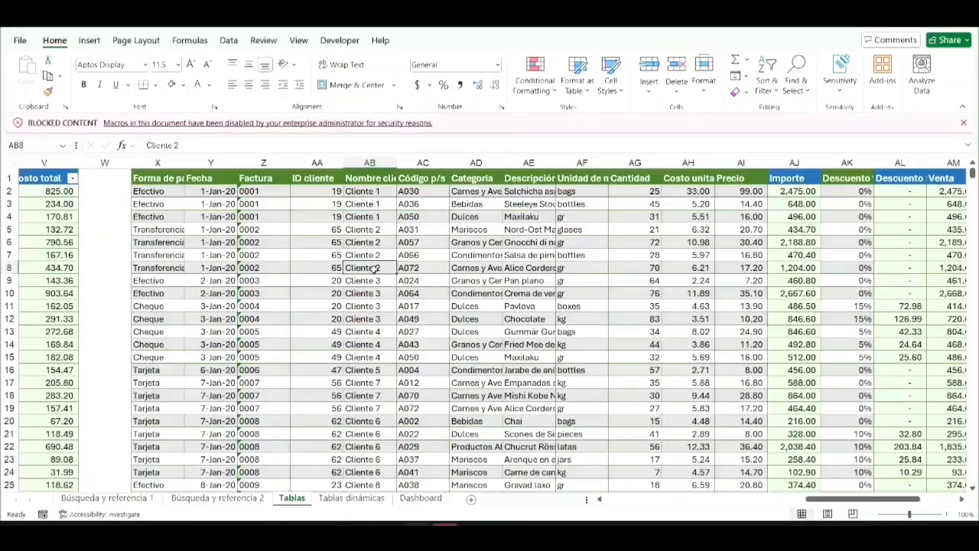
pyautogui.click(88, 41)
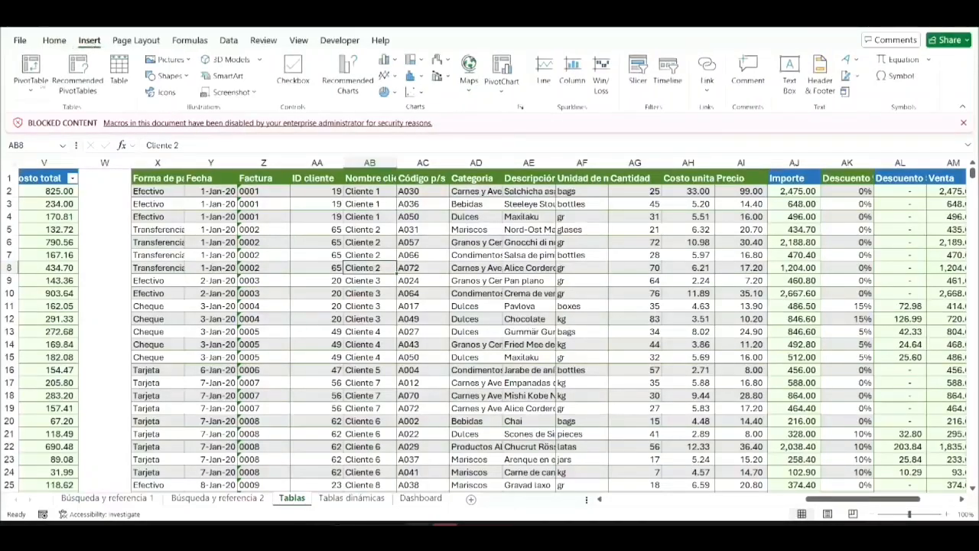
pyautogui.click(30, 90)
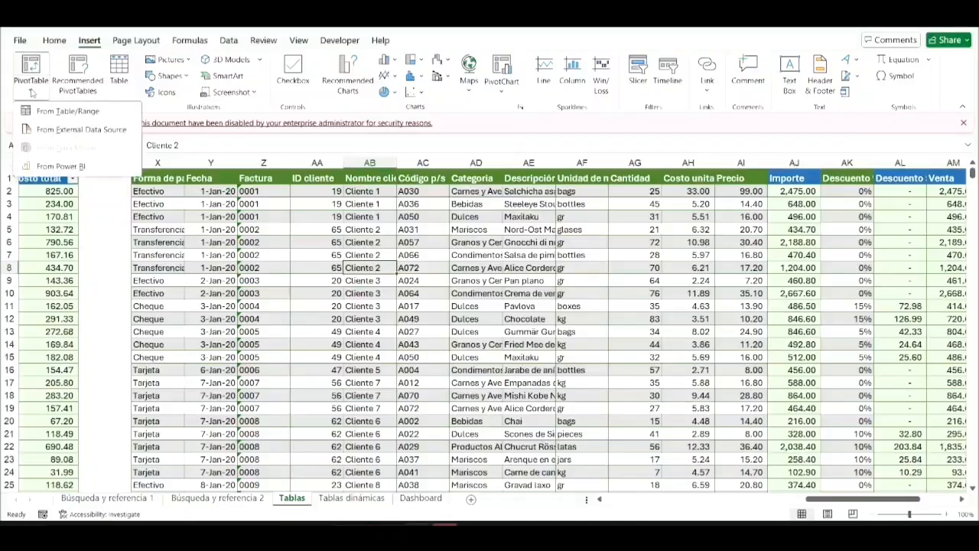
pyautogui.click(66, 112)
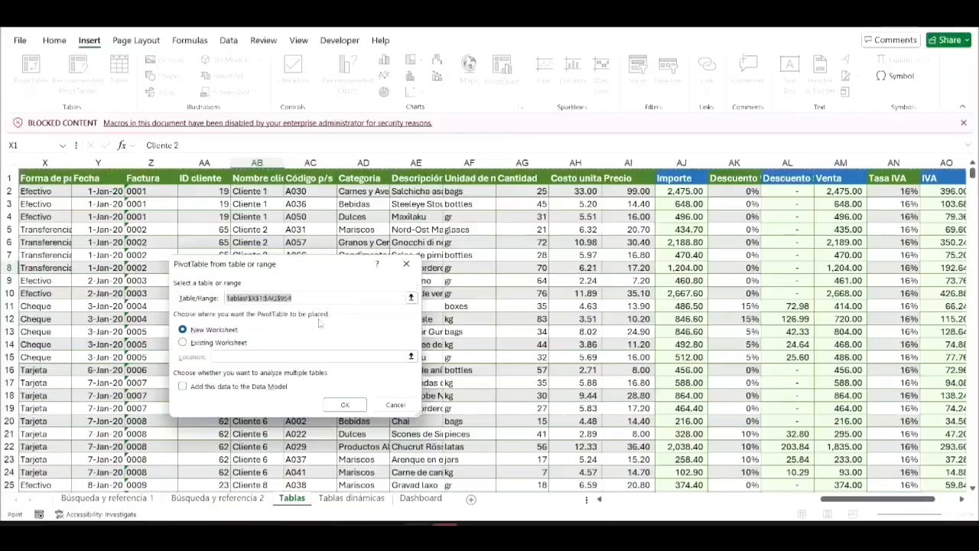
pyautogui.click(199, 343)
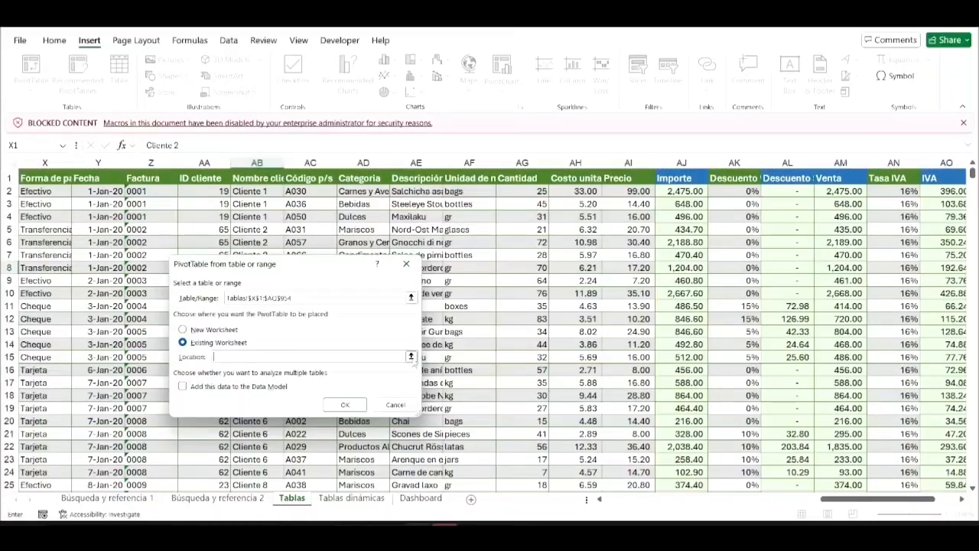
pyautogui.click(411, 357)
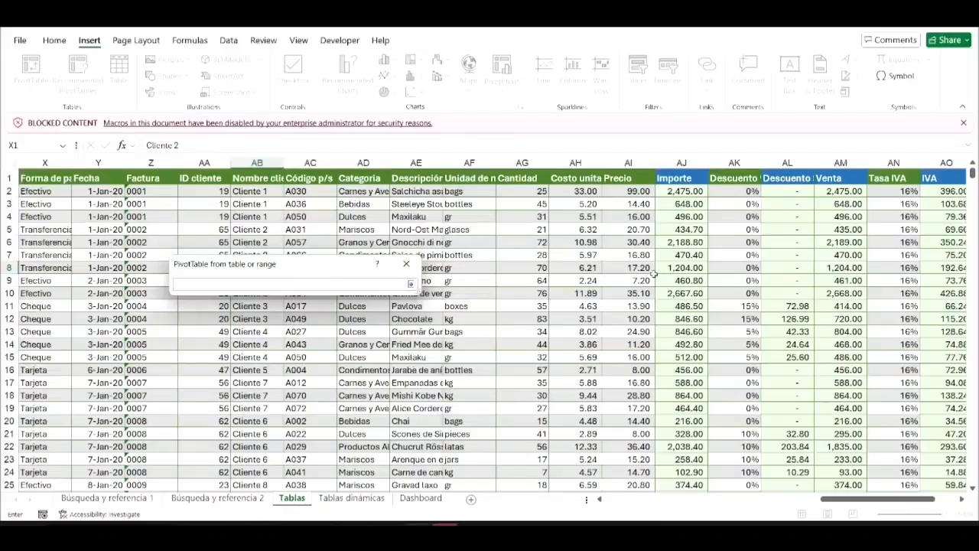
pyautogui.hscroll(3, 655, 268)
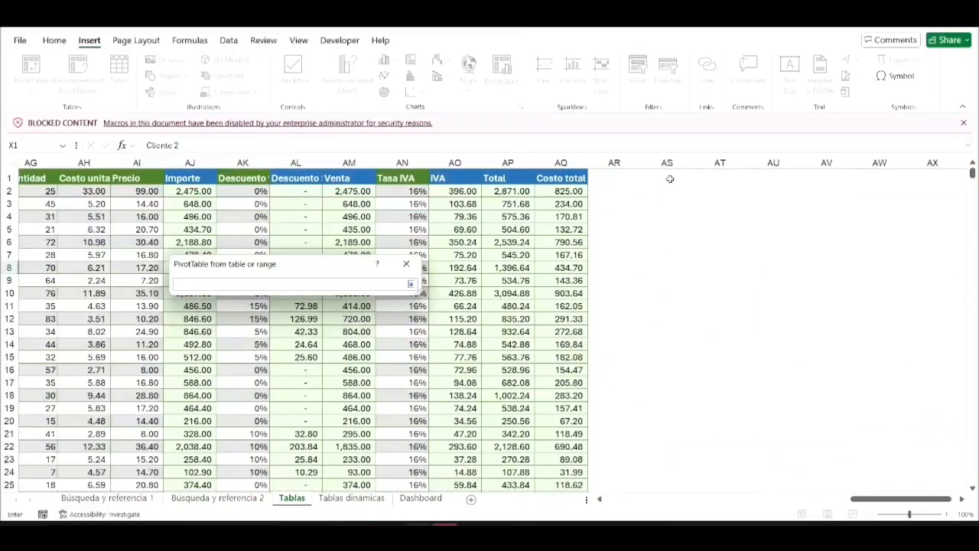
pyautogui.click(666, 176)
pyautogui.click(411, 283)
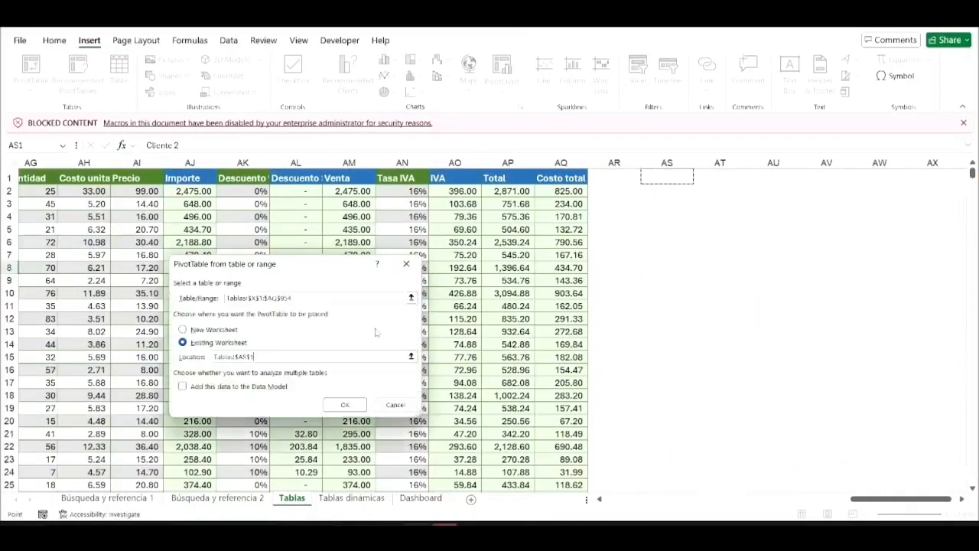
pyautogui.click(337, 407)
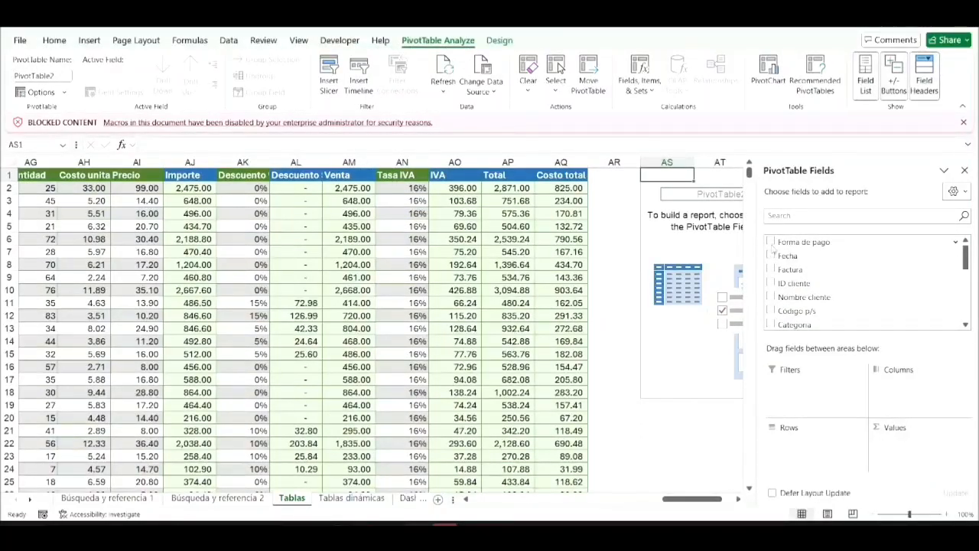
# Add Forma de pago to the PivotTable's rows and Venta to its values, and check the sales per payment method.
pyautogui.click(771, 242)
pyautogui.scroll(-3, 835, 306)
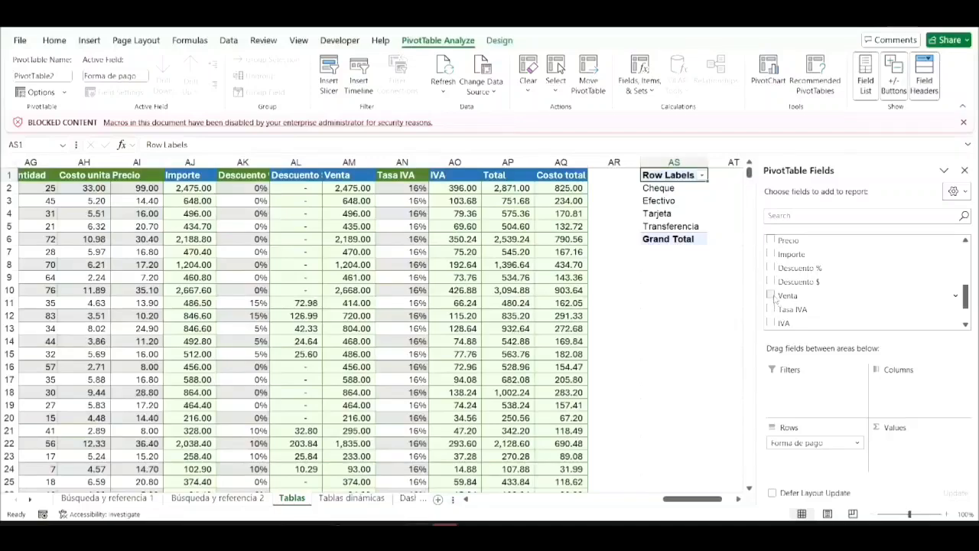
pyautogui.click(771, 296)
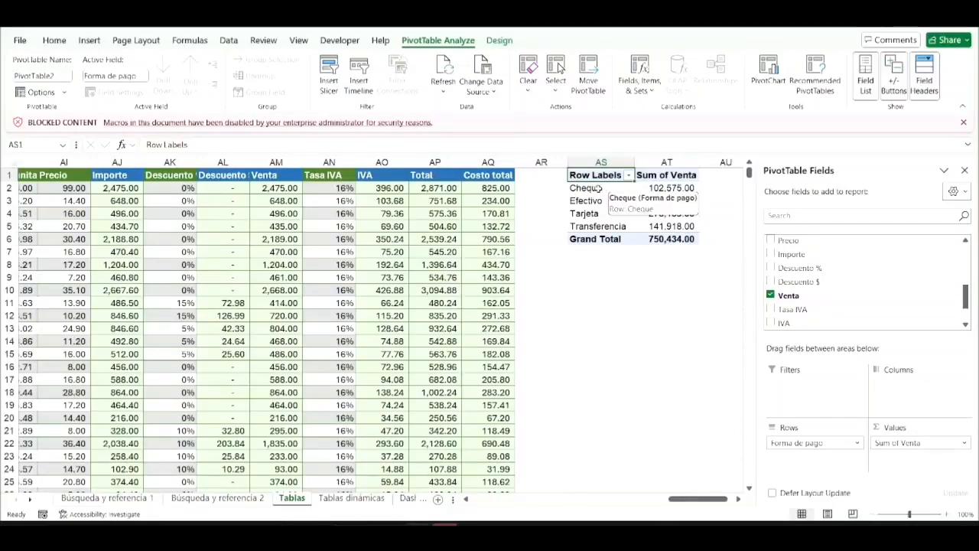
pyautogui.moveTo(603, 189); pyautogui.dragTo(667, 188)
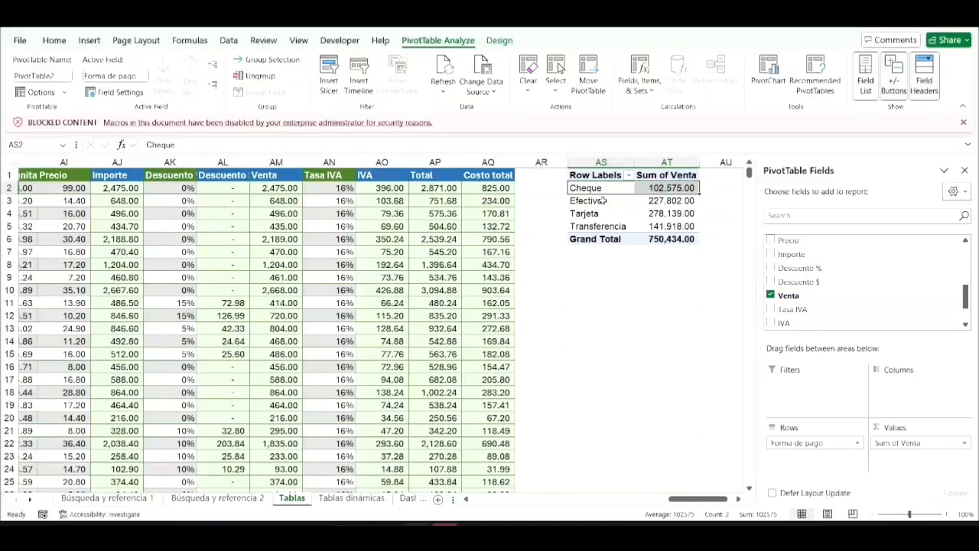
pyautogui.moveTo(605, 201); pyautogui.dragTo(663, 226)
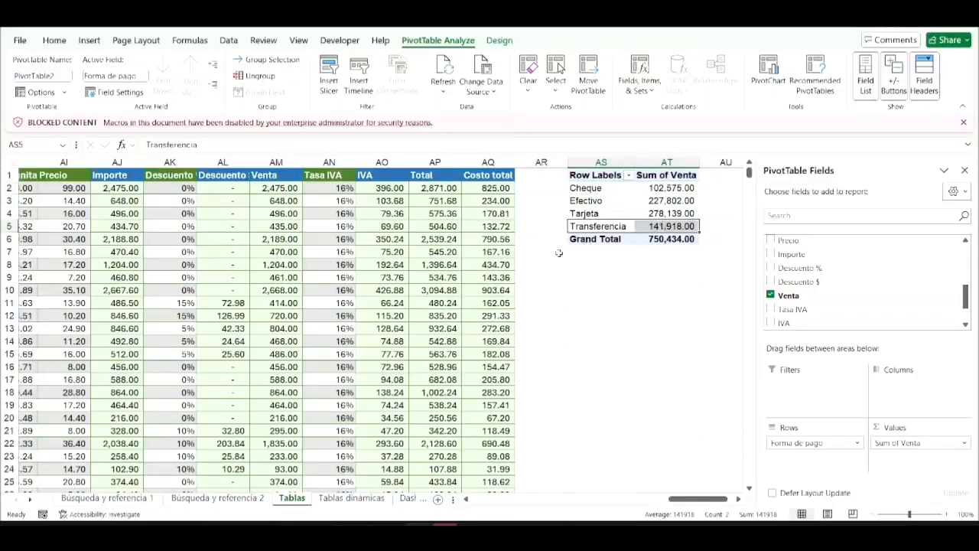
# Enter the date 28-Nov-20 in Y955, the Fecha column of the first empty row below the plain range.
pyautogui.click(485, 280)
pyautogui.hotkey('ctrl', 'Down')
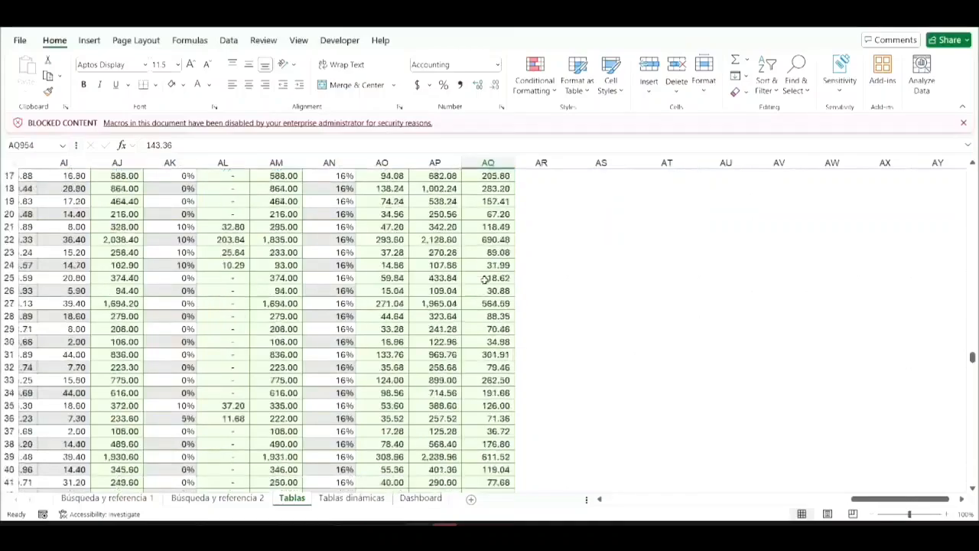
pyautogui.press('Down')
pyautogui.hotkey('ctrl', 'Left')
pyautogui.press('Right')
pyautogui.press('Right')
pyautogui.press('Right')
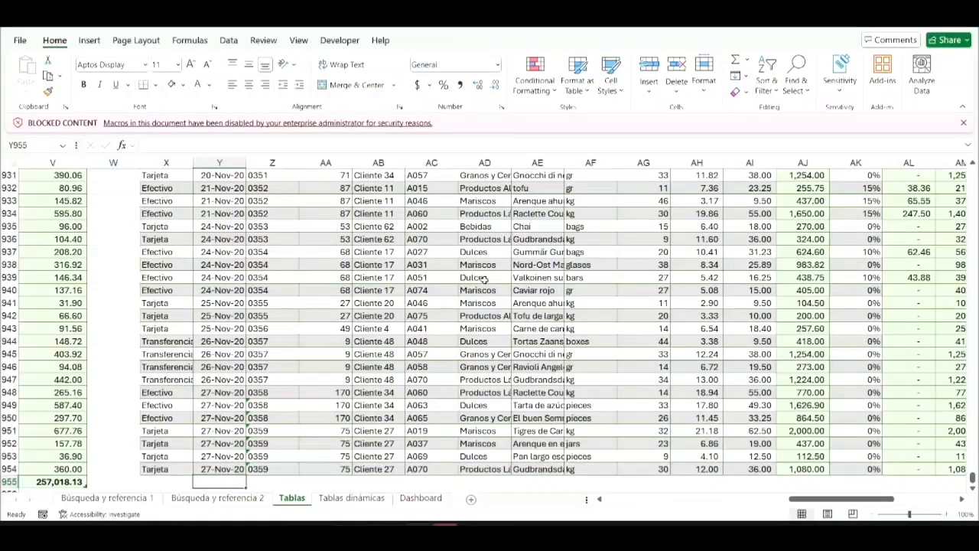
pyautogui.hotkey('ctrl', "'")
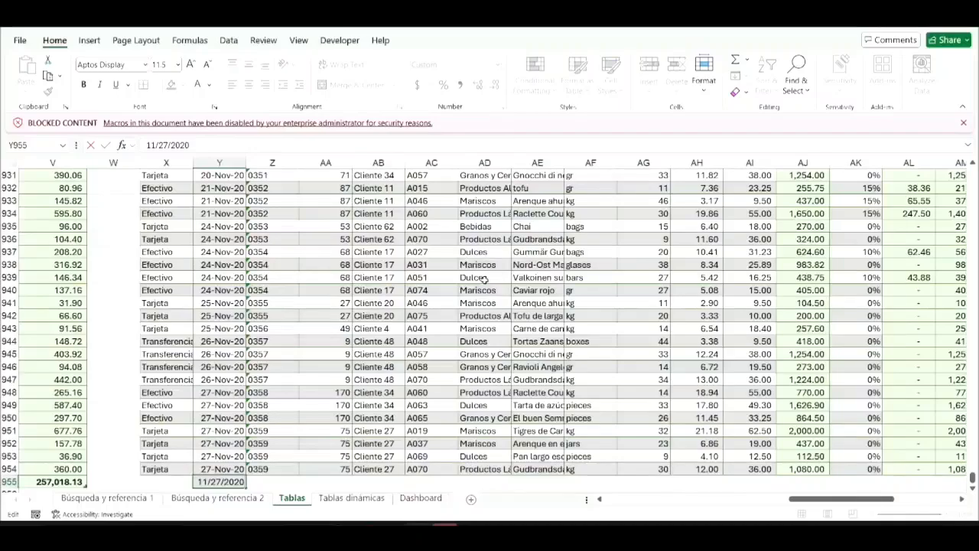
pyautogui.press('BackSpace')
pyautogui.write('8')
pyautogui.press('Return')
# Fill row 954's entries from Cantidad through Costo total (AG to AQ) down into row 955.
pyautogui.press('Up')
pyautogui.press('Right')
pyautogui.press('Right')
pyautogui.press('Right')
pyautogui.press('Right')
pyautogui.press('Right')
pyautogui.press('Right')
pyautogui.press('Right')
pyautogui.press('Right')
pyautogui.press('Right')
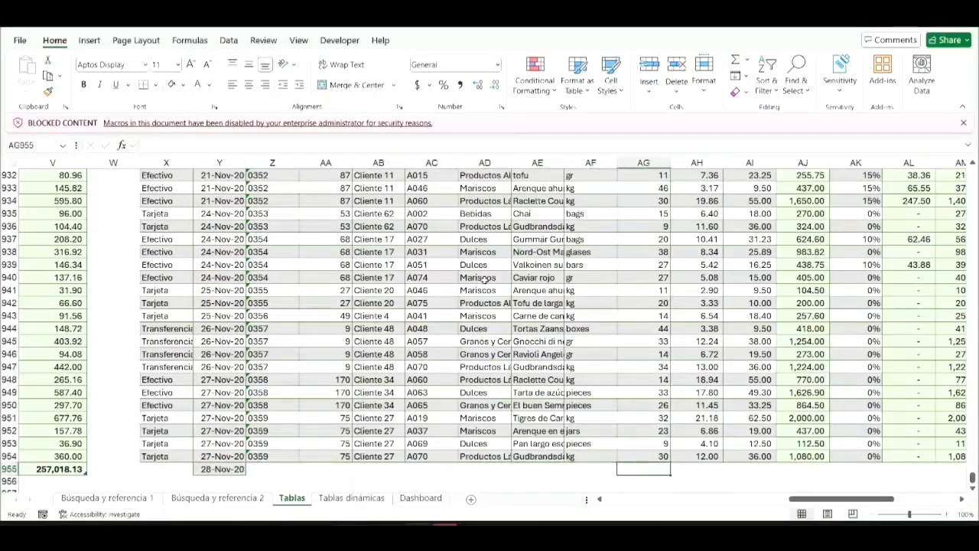
pyautogui.press('Left')
pyautogui.press('Up')
pyautogui.hotkey('shift', 'Right')
pyautogui.hotkey('shift', 'Right')
pyautogui.hotkey('shift', 'Right')
pyautogui.hotkey('shift', 'Right')
pyautogui.hotkey('shift', 'Right')
pyautogui.hotkey('shift', 'Right')
pyautogui.hotkey('shift', 'Right')
pyautogui.hotkey('shift', 'Right')
pyautogui.hotkey('shift', 'Right')
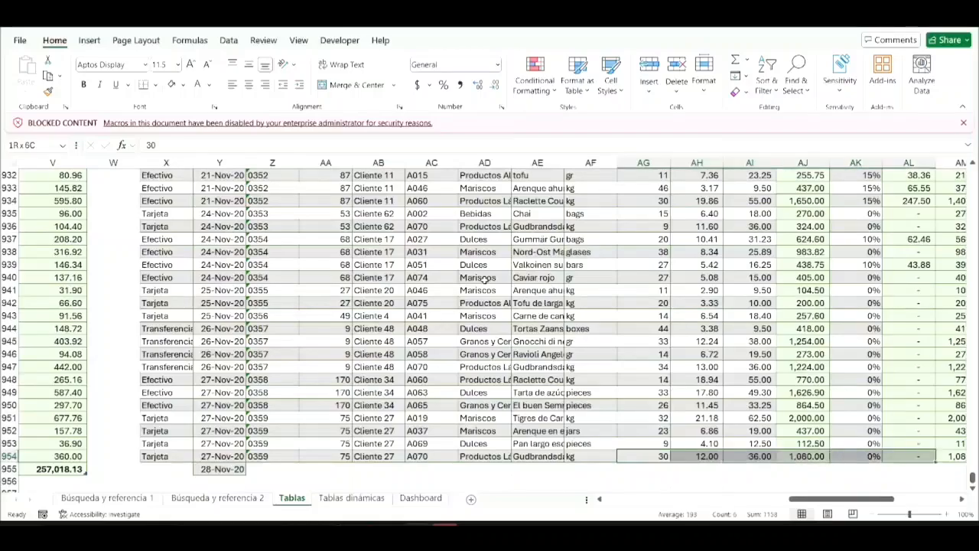
pyautogui.hotkey('shift', 'Right')
pyautogui.hotkey('shift', 'Down')
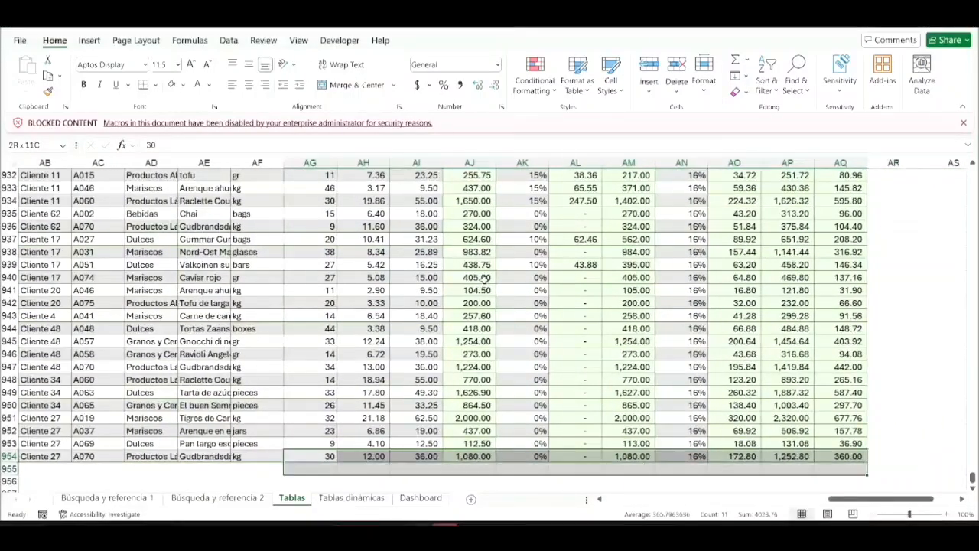
pyautogui.hotkey('ctrl', 'd')
# Inspect the filled cells of row 955 up to Importe and clear its Cantidad in AG955.
pyautogui.press('Down')
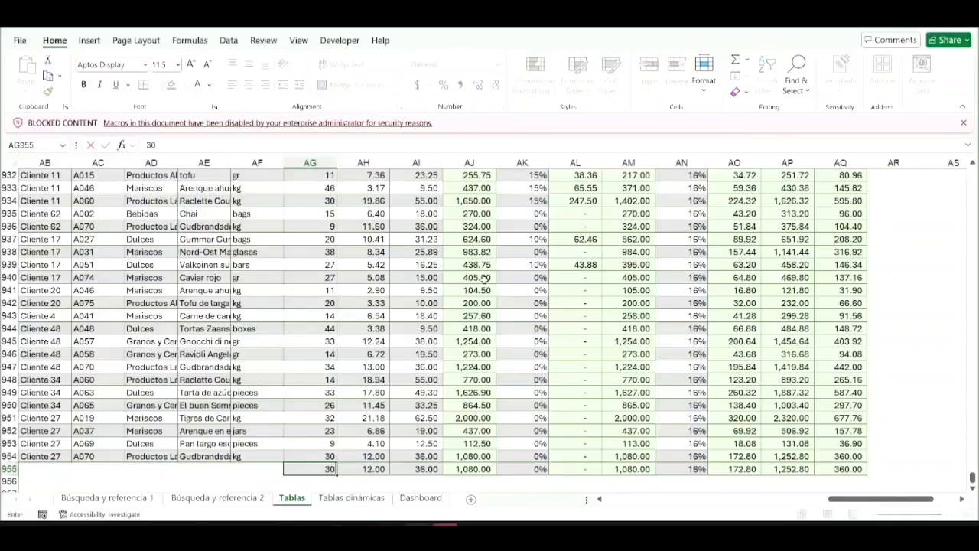
pyautogui.press('Right')
pyautogui.press('Right')
pyautogui.press('Right')
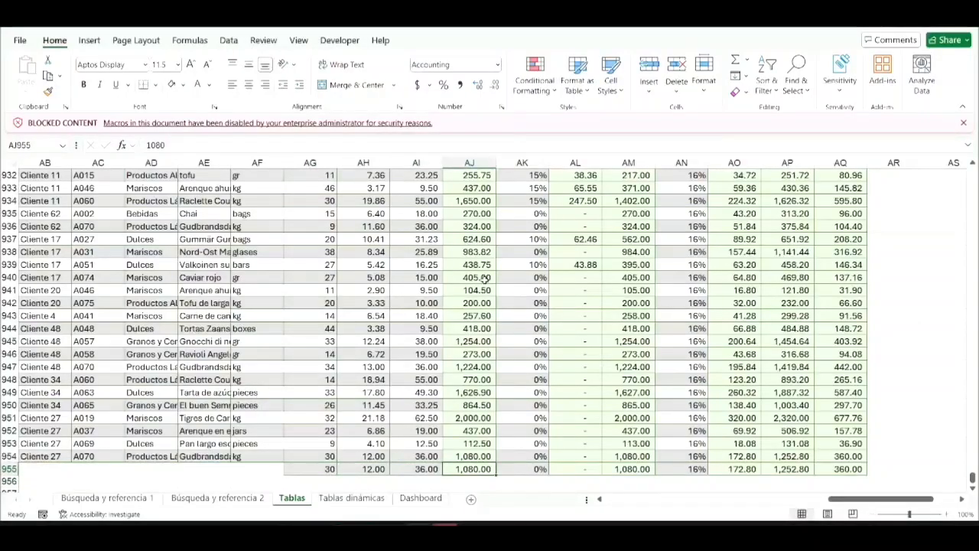
pyautogui.press('Left')
pyautogui.press('Left')
pyautogui.press('Left')
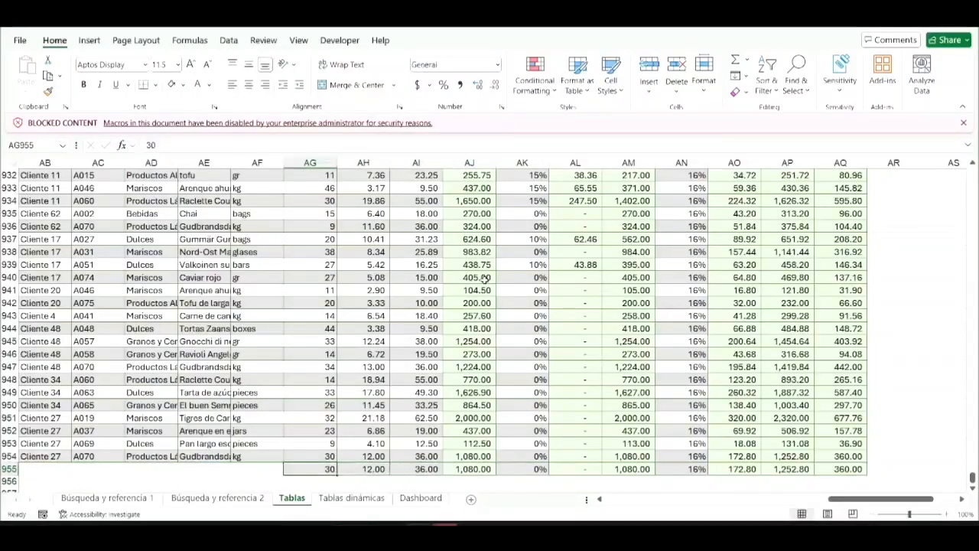
pyautogui.press('Delete')
pyautogui.press('Right')
pyautogui.press('Right')
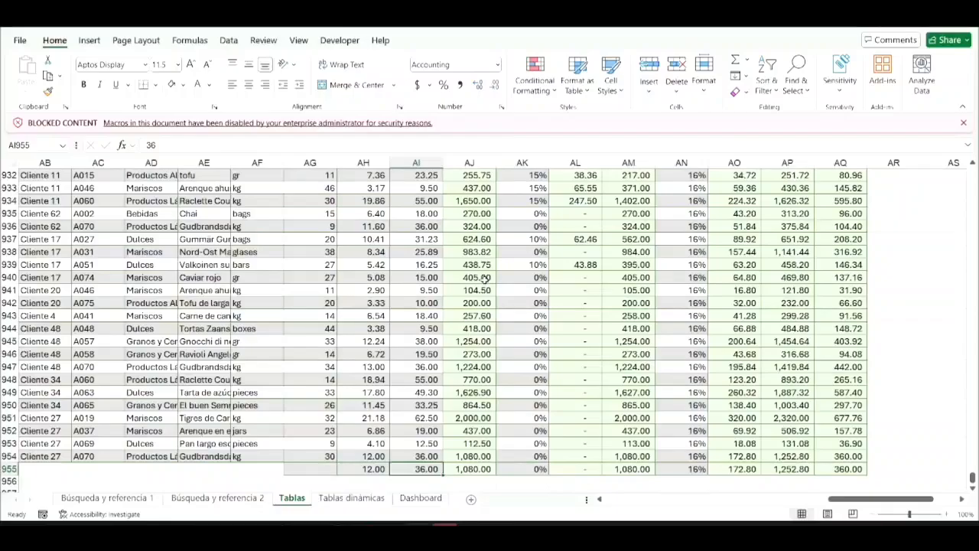
# Copy the table's data from Cantidad through Costo total, cells L2 to V954.
pyautogui.hotkey('ctrl', 'Up')
pyautogui.hotkey('ctrl', 'Left')
pyautogui.hotkey('ctrl', 'Left')
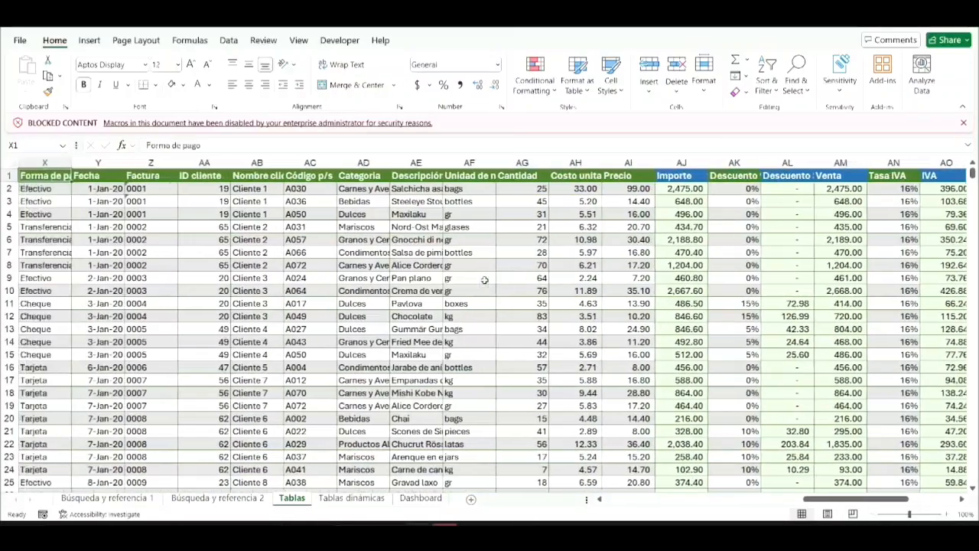
pyautogui.press('Down')
pyautogui.press('Left')
pyautogui.press('Left')
pyautogui.press('Left')
pyautogui.press('Left')
pyautogui.press('Left')
pyautogui.press('Left')
pyautogui.press('Left')
pyautogui.press('Left')
pyautogui.press('Left')
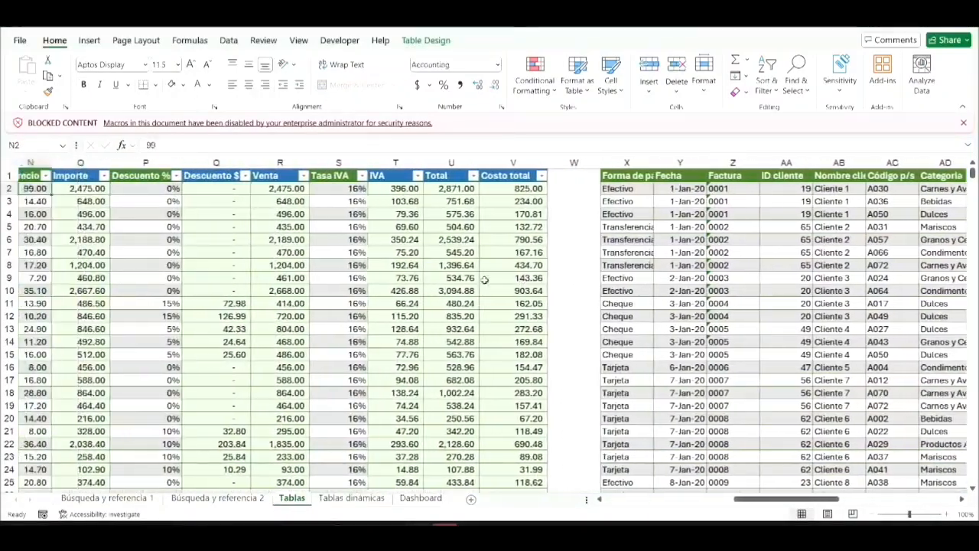
pyautogui.press('Left')
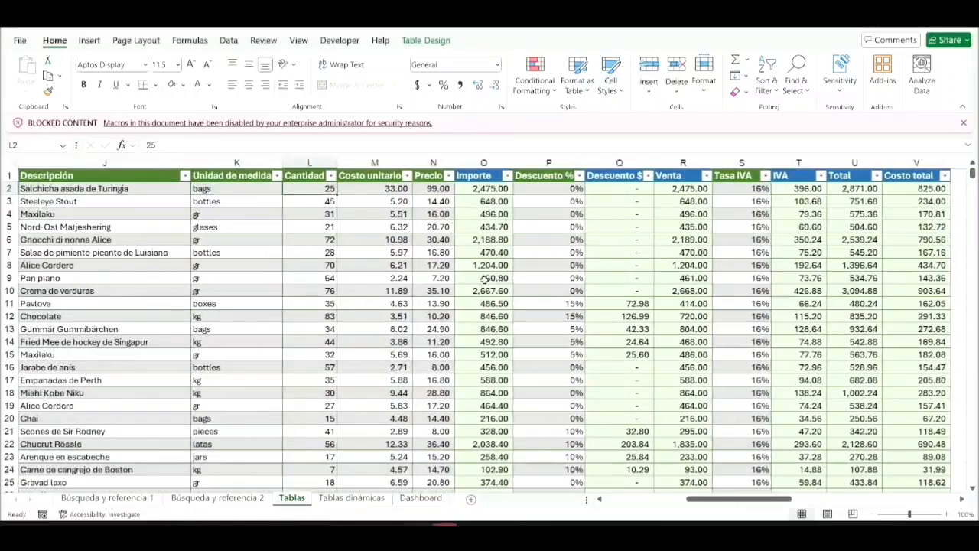
pyautogui.hotkey('ctrl', 'shift', 'Right')
pyautogui.hotkey('ctrl', 'shift', 'Down')
pyautogui.hotkey('ctrl', 'c')
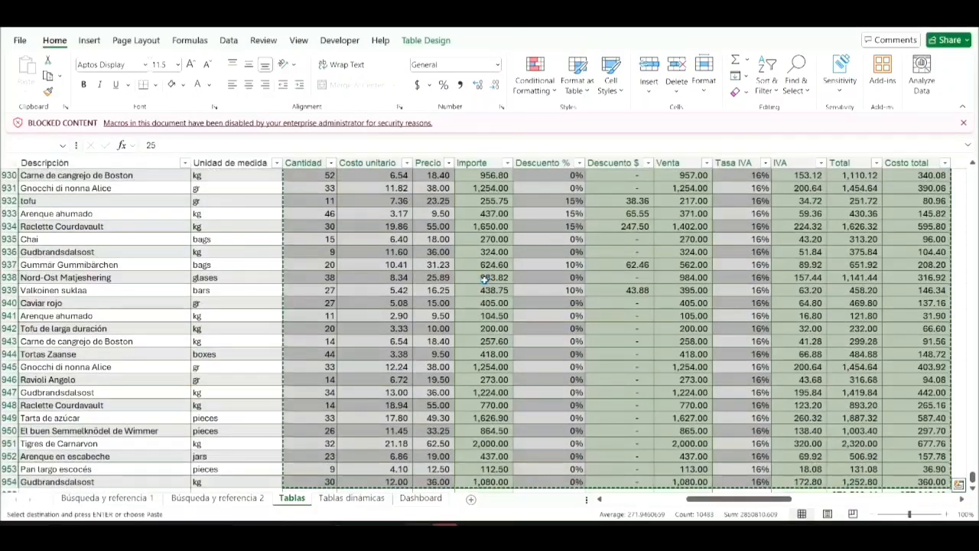
# Paste the copied table data as formulas into the plain range, starting at AG2 under Cantidad.
pyautogui.scroll(5, 484, 279)
pyautogui.hotkey('ctrl', 'Right')
pyautogui.press('Down')
pyautogui.hotkey('ctrl', 'Right')
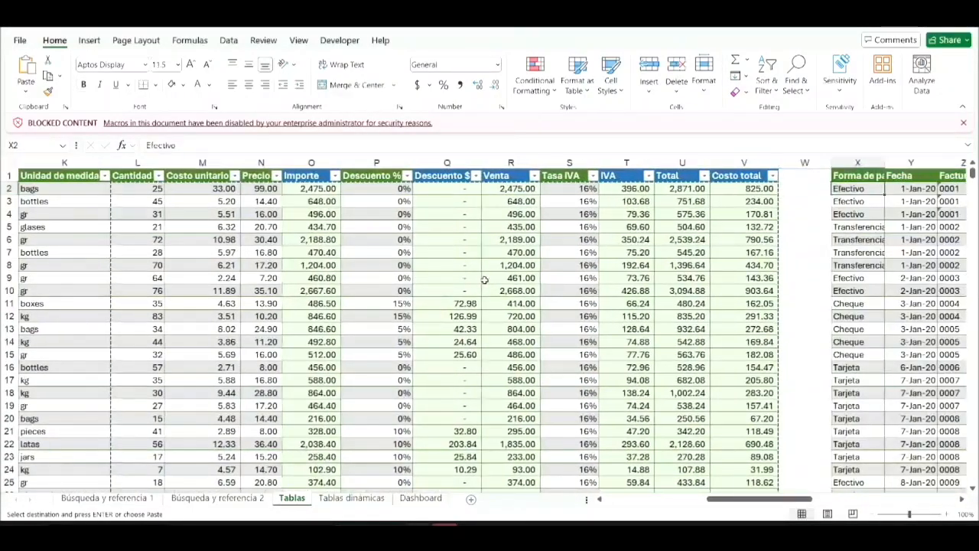
pyautogui.hotkey('ctrl', 'Right')
pyautogui.press('Left')
pyautogui.press('Left')
pyautogui.press('Left')
pyautogui.press('Left')
pyautogui.press('Left')
pyautogui.press('Left')
pyautogui.press('Left')
pyautogui.press('Left')
pyautogui.press('Left')
pyautogui.press('Left')
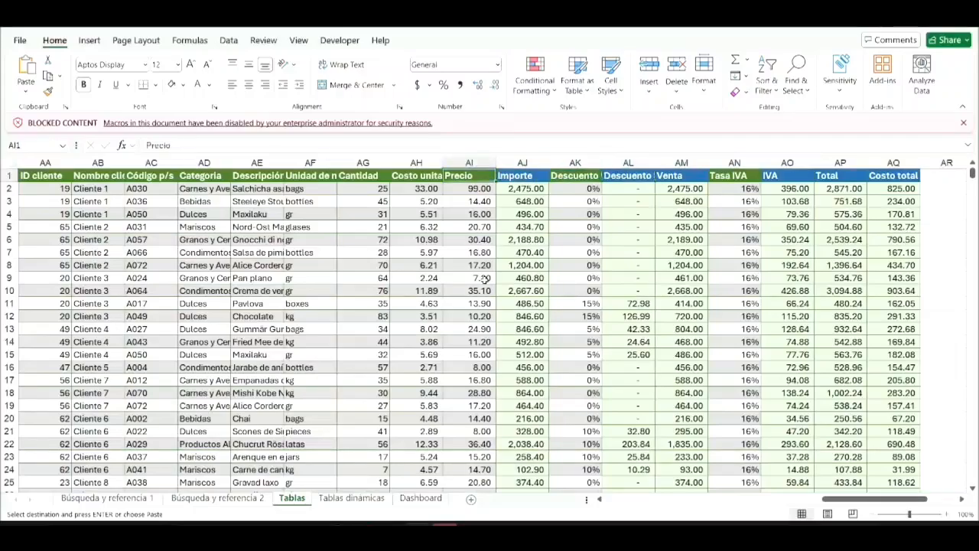
pyautogui.hotkey('shift', 'F10')
pyautogui.press('Down')
pyautogui.press('Down')
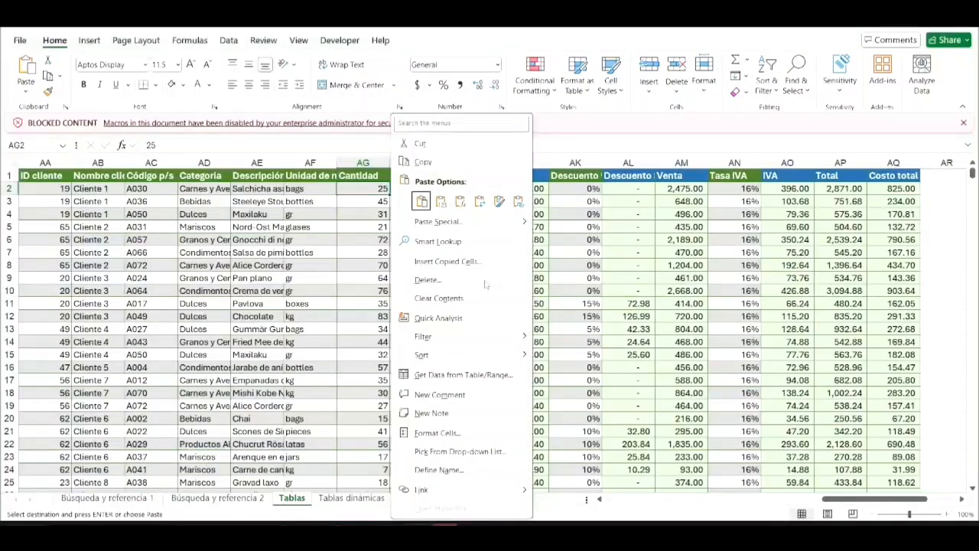
pyautogui.press('Right')
pyautogui.press('Right')
pyautogui.press('Return')
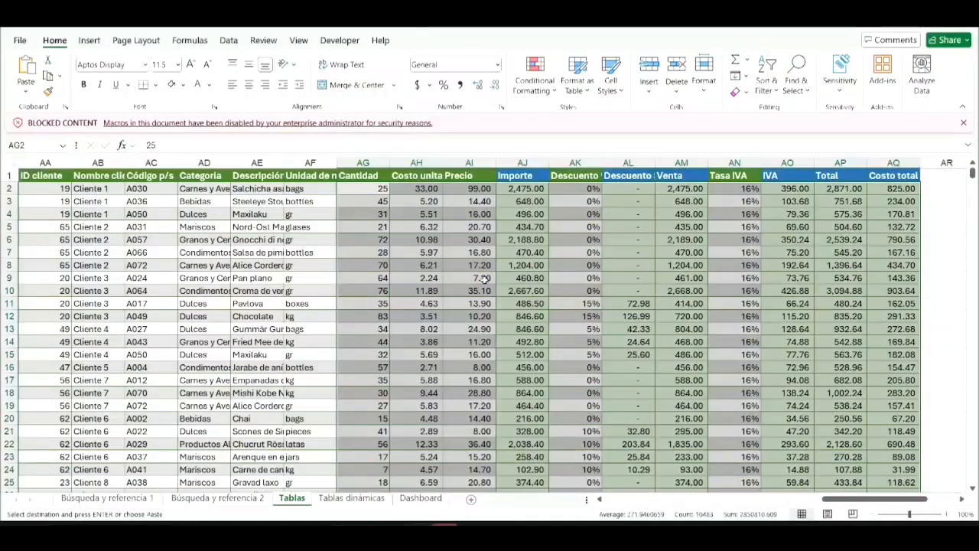
# Set the Cantidad of the added row to 50 in AG955, below the plain range.
pyautogui.hotkey('ctrl', '.')
pyautogui.hotkey('ctrl', '.')
pyautogui.press('Down')
pyautogui.press('Up')
pyautogui.press('Down')
pyautogui.press('Down')
pyautogui.press('Up')
pyautogui.press('Left')
pyautogui.press('Left')
pyautogui.press('Left')
pyautogui.press('Left')
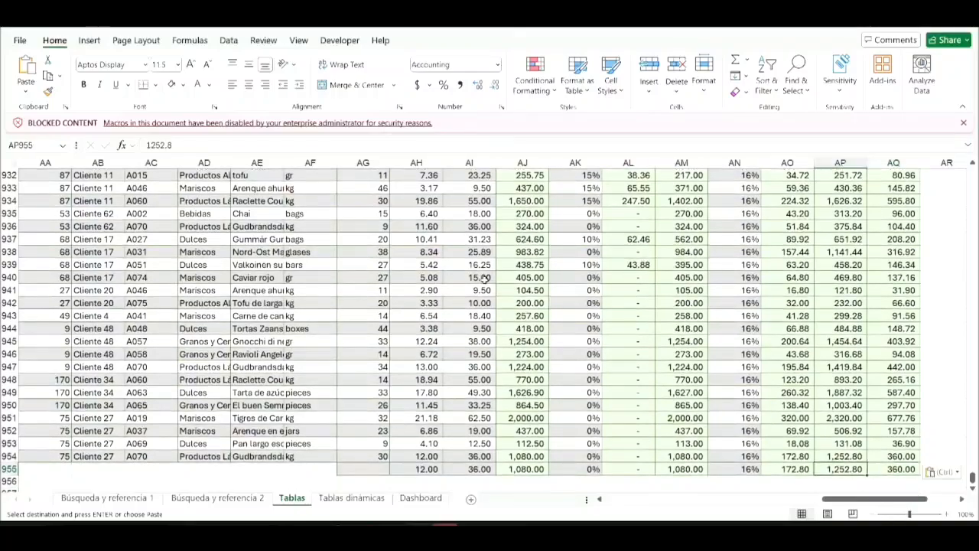
pyautogui.press('Left')
pyautogui.press('Left')
pyautogui.press('Left')
pyautogui.press('Left')
pyautogui.press('Left')
pyautogui.press('Left')
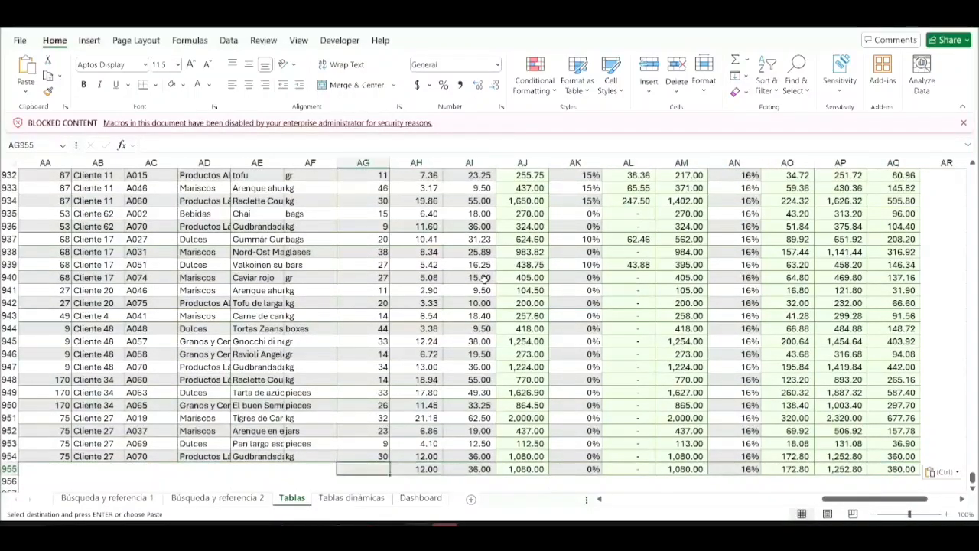
pyautogui.press('Left')
pyautogui.press('Left')
pyautogui.press('Left')
pyautogui.press('Left')
pyautogui.press('Left')
pyautogui.press('Left')
pyautogui.press('Left')
pyautogui.press('Left')
pyautogui.press('Right')
pyautogui.press('Right')
pyautogui.press('Right')
pyautogui.press('Right')
pyautogui.press('Right')
pyautogui.press('Right')
pyautogui.press('Right')
pyautogui.press('Right')
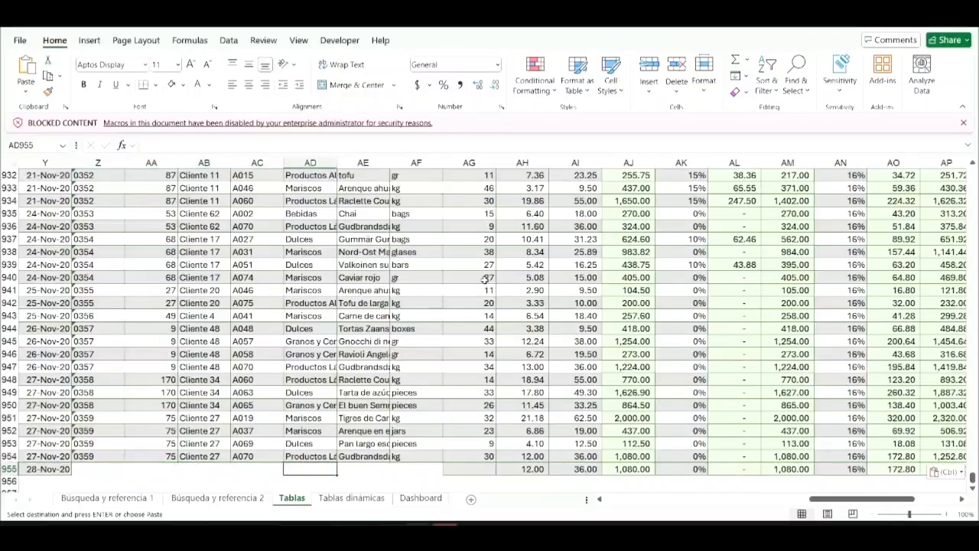
pyautogui.write('50')
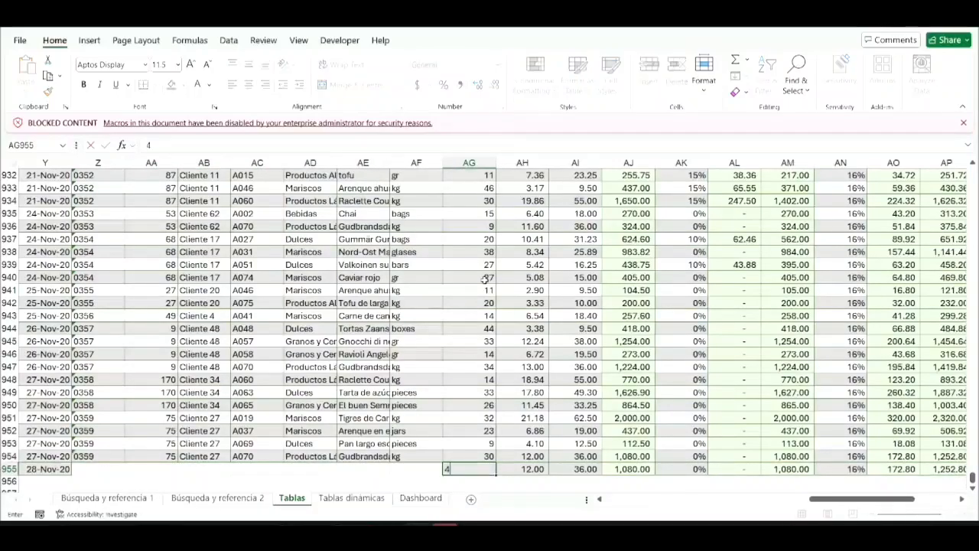
pyautogui.hotkey('ctrl', 'Return')
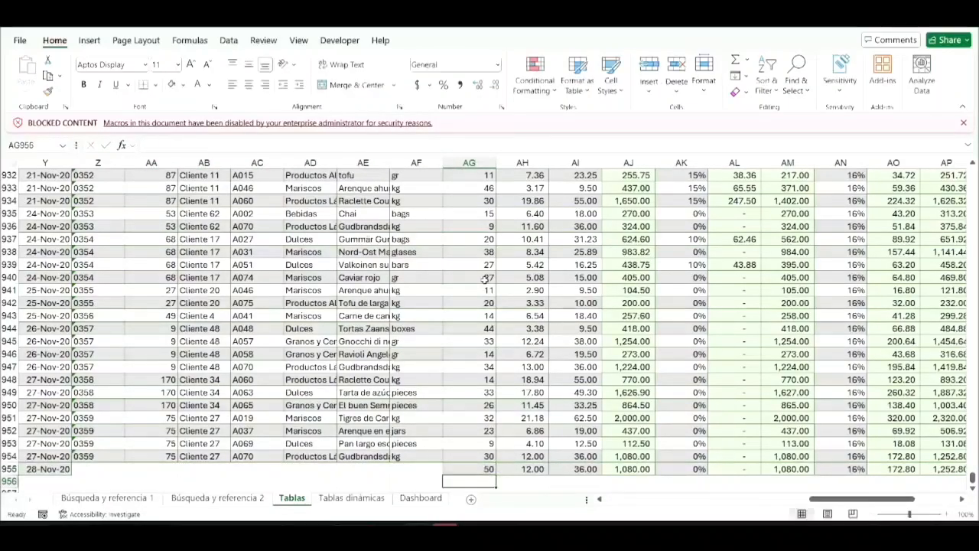
# Check the cells after Cantidad in row 955, from Costo unitario to Costo total, for a response to the new quantity.
pyautogui.press('Right')
pyautogui.press('Right')
pyautogui.press('Right')
pyautogui.press('Right')
pyautogui.press('Right')
pyautogui.press('Right')
pyautogui.press('Right')
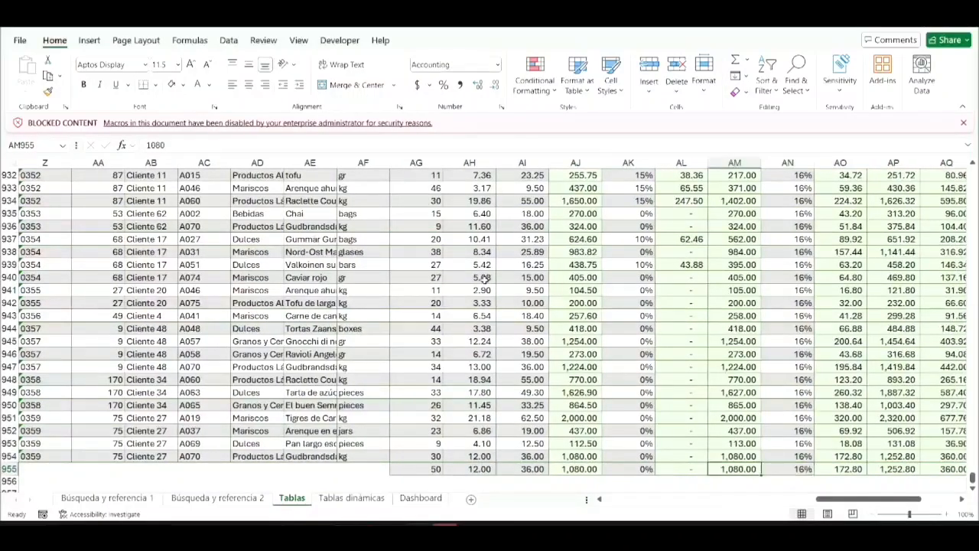
pyautogui.press('Right')
pyautogui.press('Right')
pyautogui.press('Right')
pyautogui.press('Left')
pyautogui.press('Left')
pyautogui.press('Left')
pyautogui.press('Left')
pyautogui.press('Left')
pyautogui.press('Left')
pyautogui.press('Left')
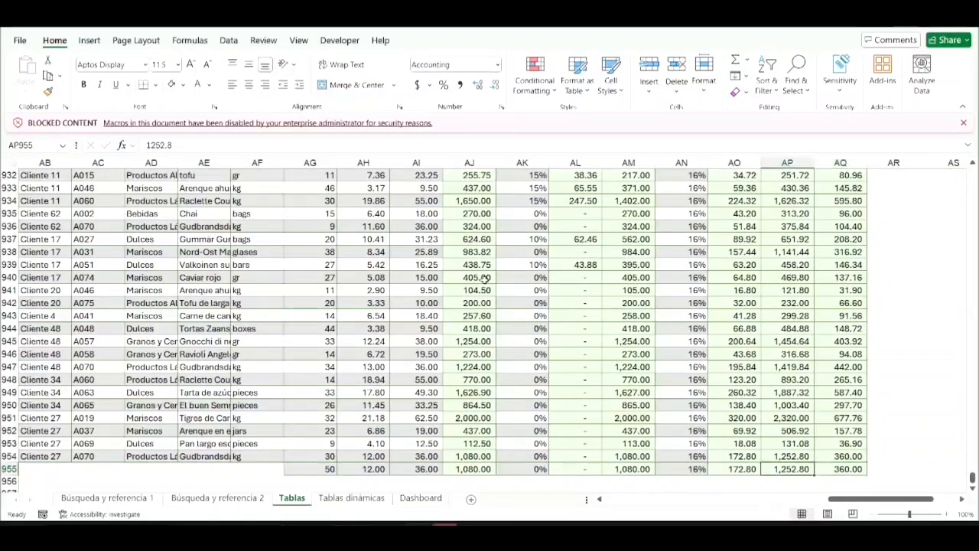
pyautogui.hotkey('ctrl', 'Up')
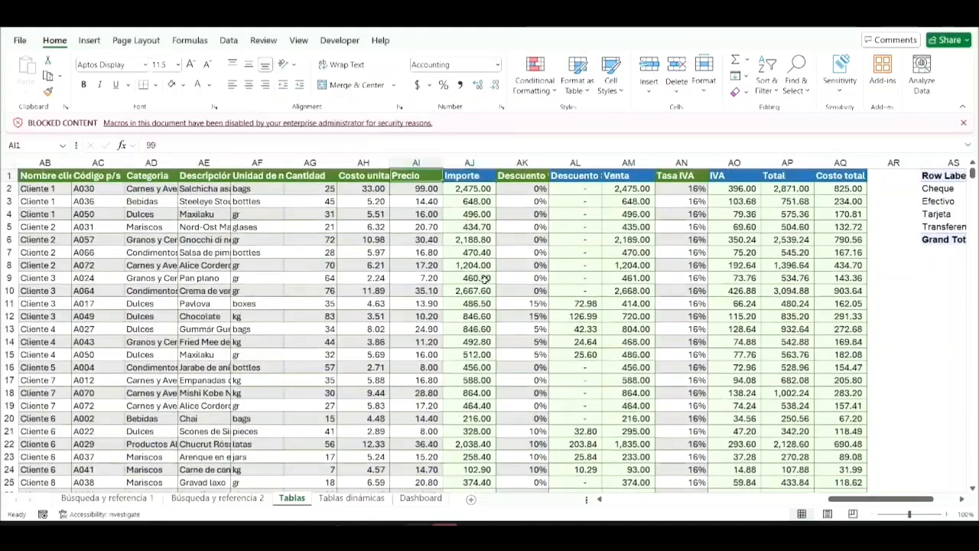
pyautogui.hotkey('ctrl', 'Left')
pyautogui.hotkey('ctrl', 'Left')
pyautogui.press('Left')
pyautogui.press('Left')
pyautogui.press('Left')
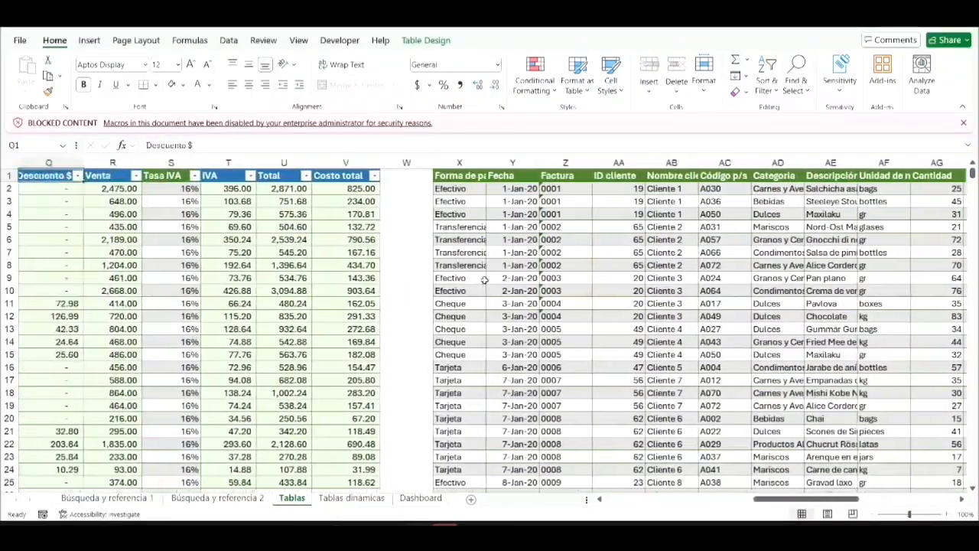
pyautogui.press('Down')
pyautogui.press('Right')
pyautogui.press('Right')
pyautogui.press('Left')
pyautogui.hotkey('shift', 'Right')
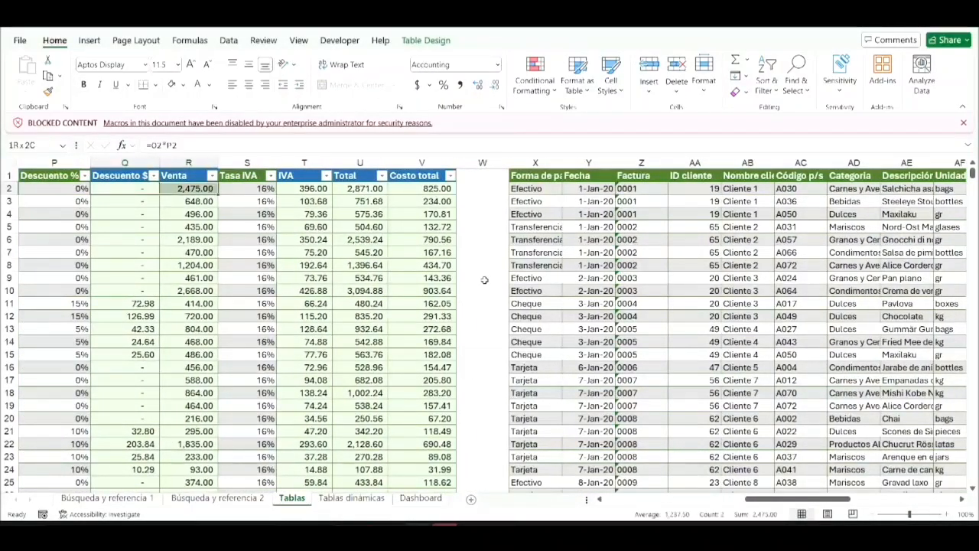
pyautogui.hotkey('ctrl', 'shift', 'Down')
pyautogui.press('Left')
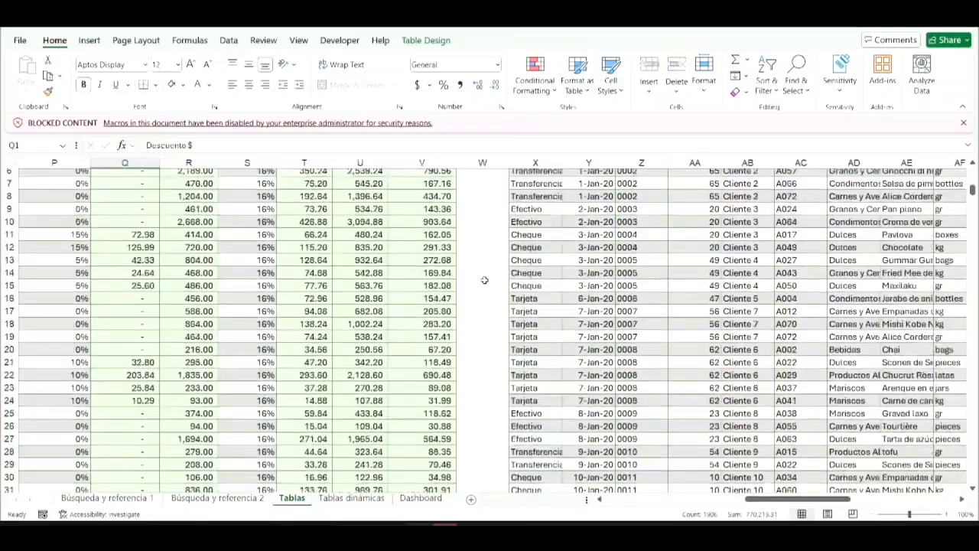
# Copy the table's Importe formulas from O2 to O954.
pyautogui.press('Left')
pyautogui.press('Left')
pyautogui.press('Right')
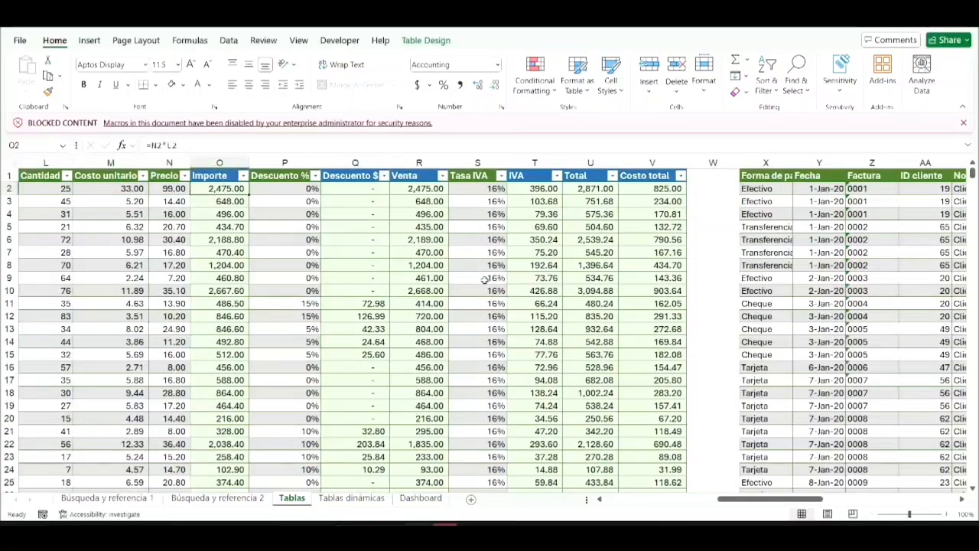
pyautogui.hotkey('shift', 'Down')
pyautogui.hotkey('ctrl', 'shift', 'Down')
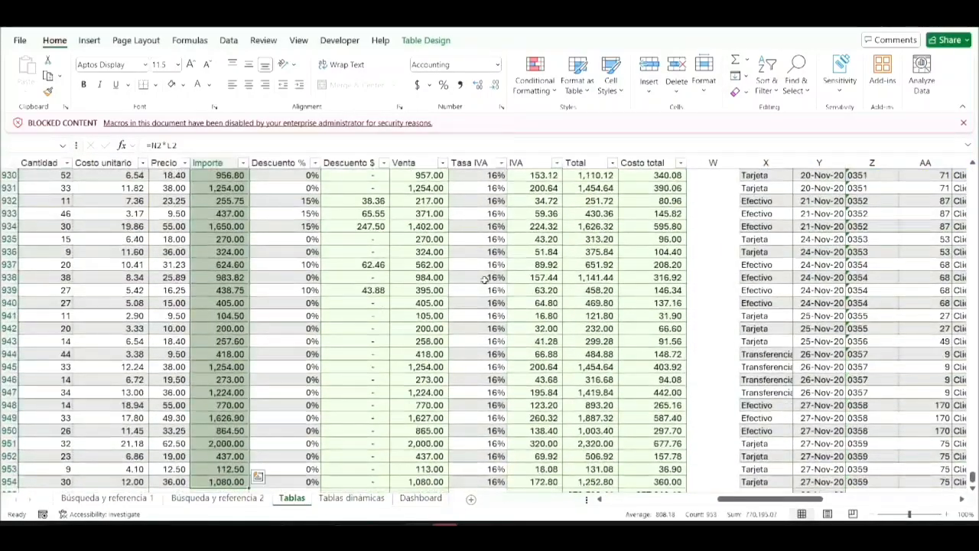
pyautogui.hotkey('ctrl', 'c')
pyautogui.hotkey('ctrl', 'BackSpace')
# Paste the copied Importe cells as formulas into the plain range, starting at AJ2.
pyautogui.hotkey('ctrl', 'Up')
pyautogui.hotkey('ctrl', 'Right')
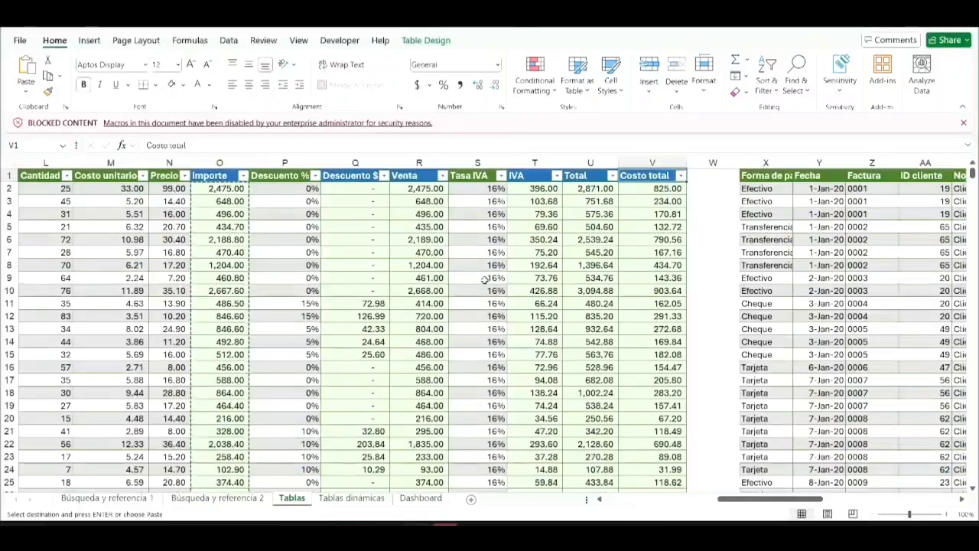
pyautogui.hotkey('ctrl', 'Right')
pyautogui.hotkey('ctrl', 'Right')
pyautogui.press('Left')
pyautogui.press('Left')
pyautogui.press('Left')
pyautogui.press('Left')
pyautogui.press('Left')
pyautogui.press('Left')
pyautogui.press('Left')
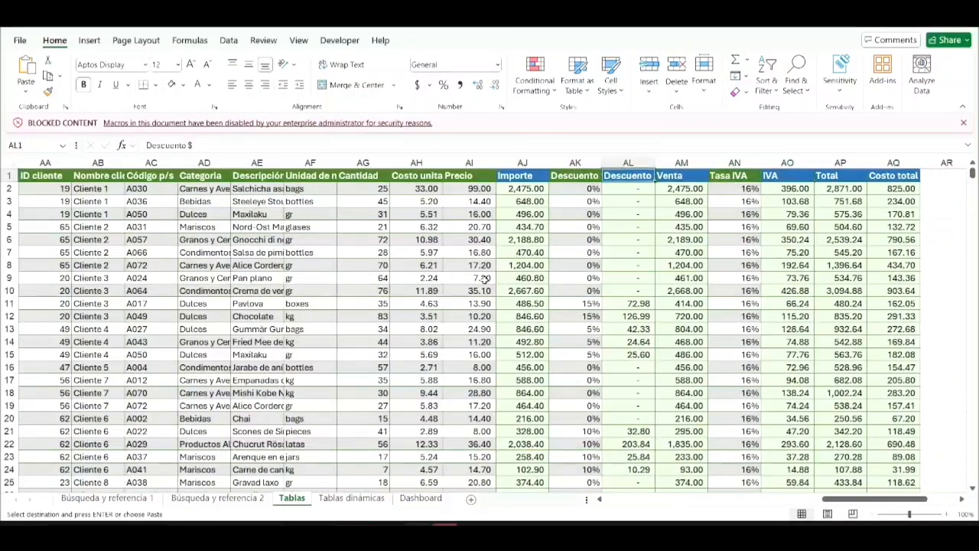
pyautogui.press('Down')
pyautogui.hotkey('shift', 'F10')
pyautogui.press('Down')
pyautogui.press('Down')
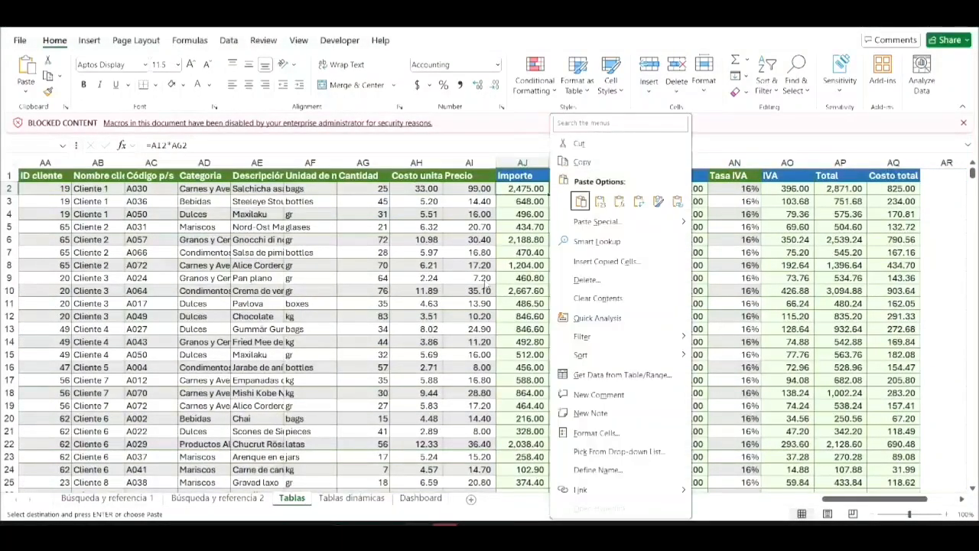
pyautogui.press('Right')
pyautogui.press('Right')
pyautogui.press('Return')
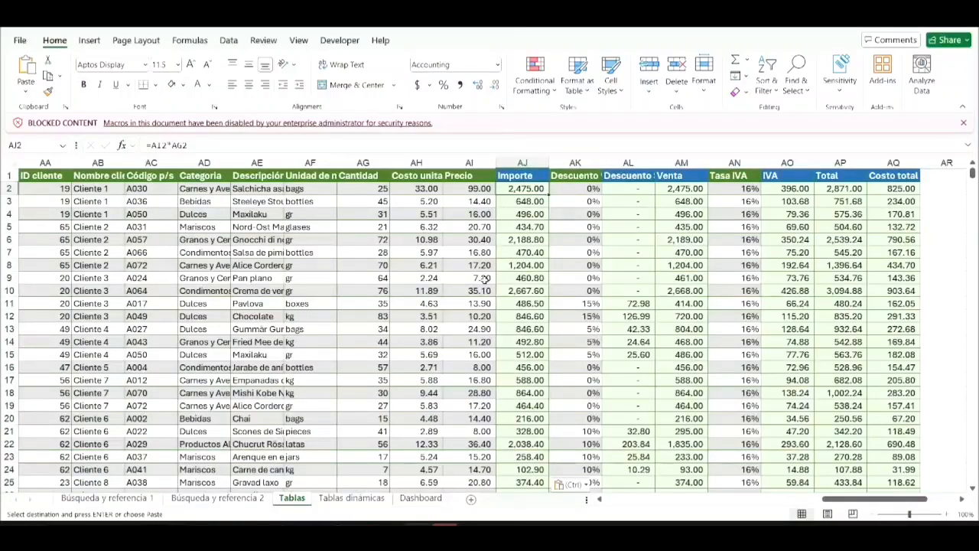
# Check whether the Importe cell AJ955 in the added row below the plain range holds a formula or a fixed value.
pyautogui.press('Left')
pyautogui.press('Left')
pyautogui.press('Left')
pyautogui.press('Left')
pyautogui.press('Left')
pyautogui.press('Left')
pyautogui.press('Up')
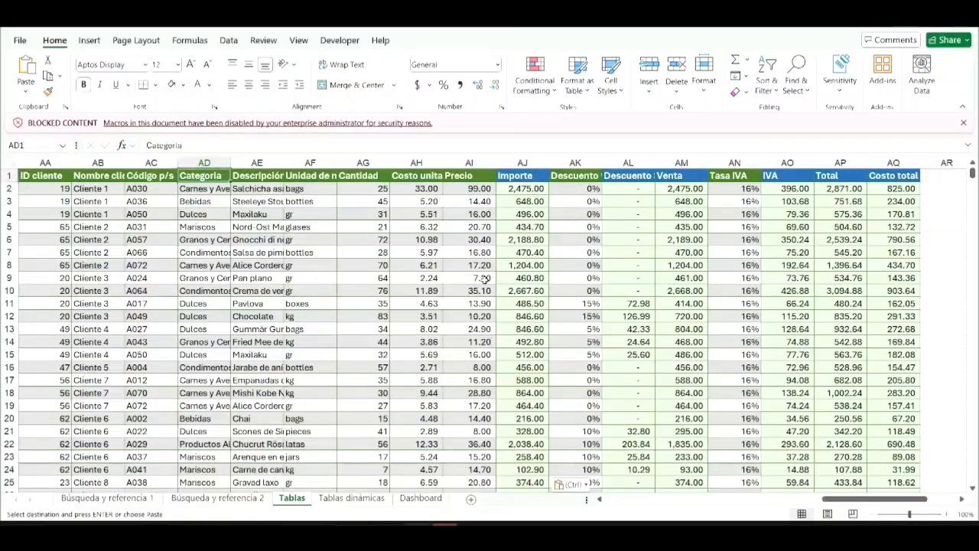
pyautogui.press('Down')
pyautogui.press('Right')
pyautogui.press('Right')
pyautogui.press('Right')
pyautogui.press('Right')
pyautogui.press('Left')
pyautogui.hotkey('ctrl', 'Down')
pyautogui.press('Down')
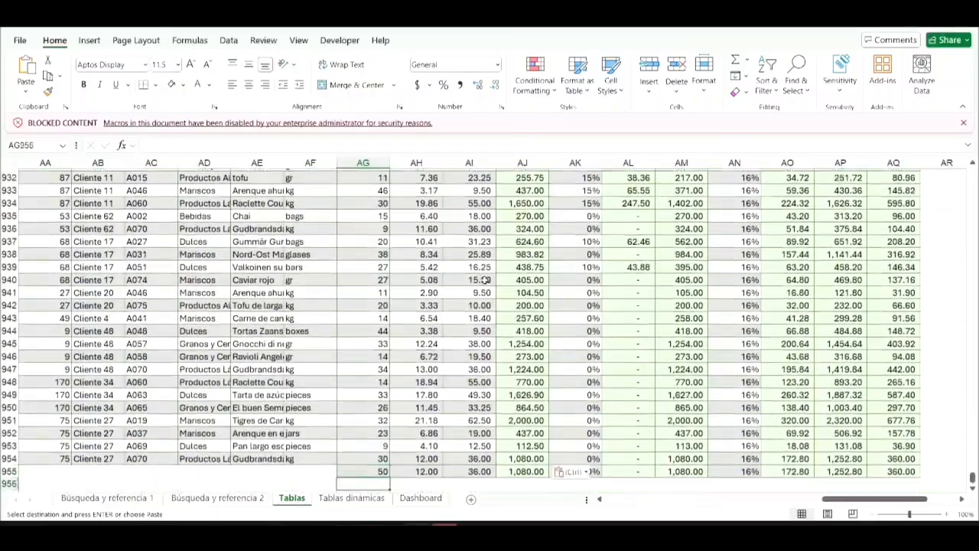
pyautogui.press('Up')
pyautogui.press('Right')
pyautogui.press('Right')
pyautogui.press('Right')
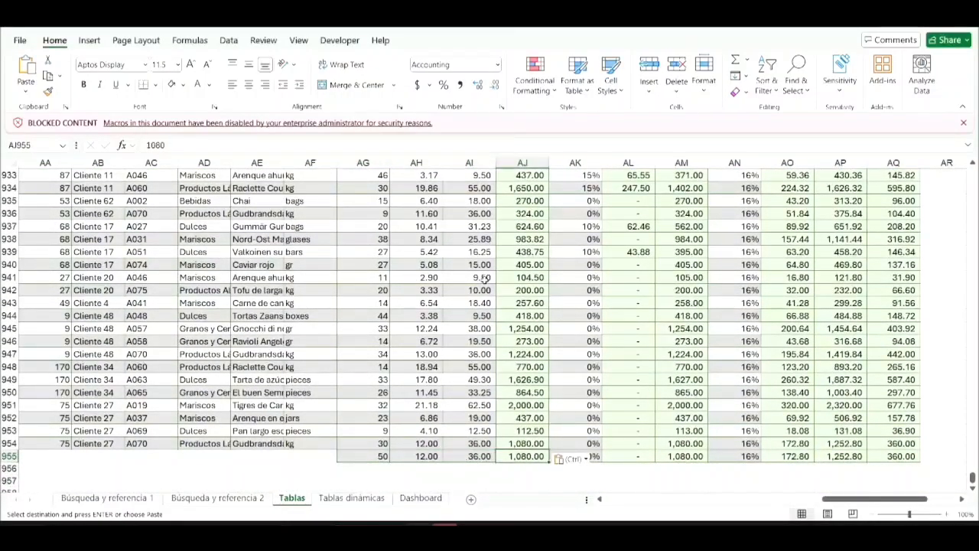
# Fill the Importe formula down from AJ954 into AJ955 of the added row.
pyautogui.press('Left')
pyautogui.press('Right')
pyautogui.press('Up')
pyautogui.press('Up')
pyautogui.press('Up')
pyautogui.press('Up')
pyautogui.press('Down')
pyautogui.press('Down')
pyautogui.press('Down')
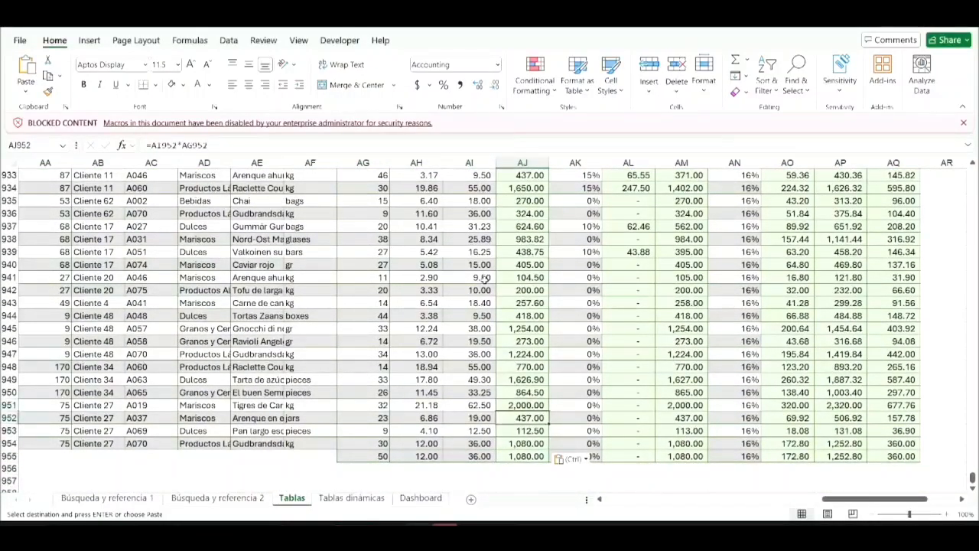
pyautogui.hotkey('shift', 'Down')
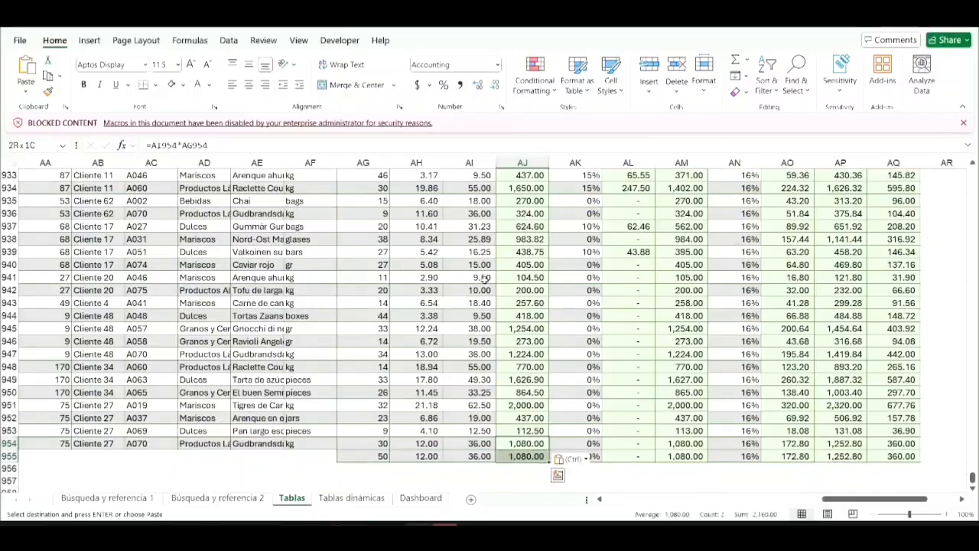
pyautogui.hotkey('ctrl', 'd')
# Fill the Venta formula down from AM953 through AM955.
pyautogui.press('Up')
pyautogui.press('Right')
pyautogui.press('Right')
pyautogui.press('Right')
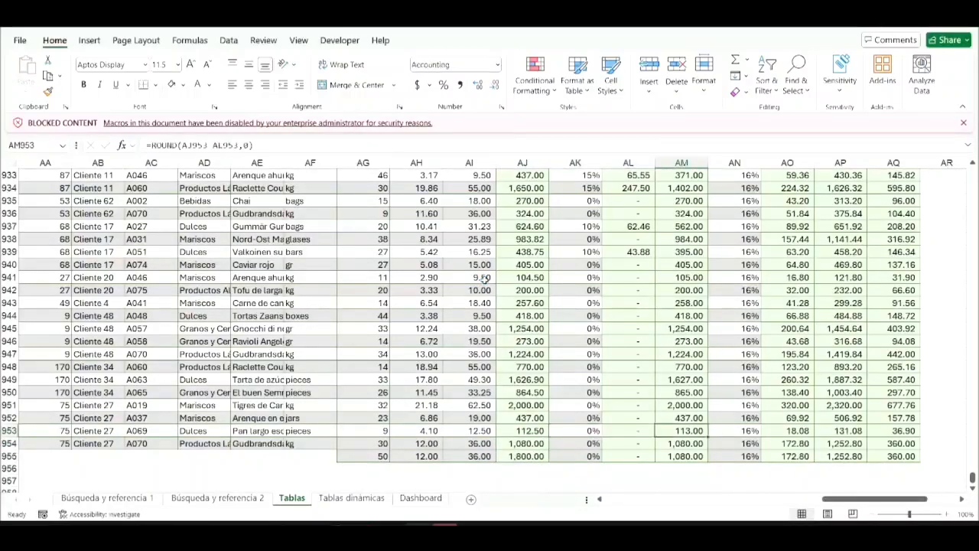
pyautogui.hotkey('shift', 'Down')
pyautogui.hotkey('shift', 'Down')
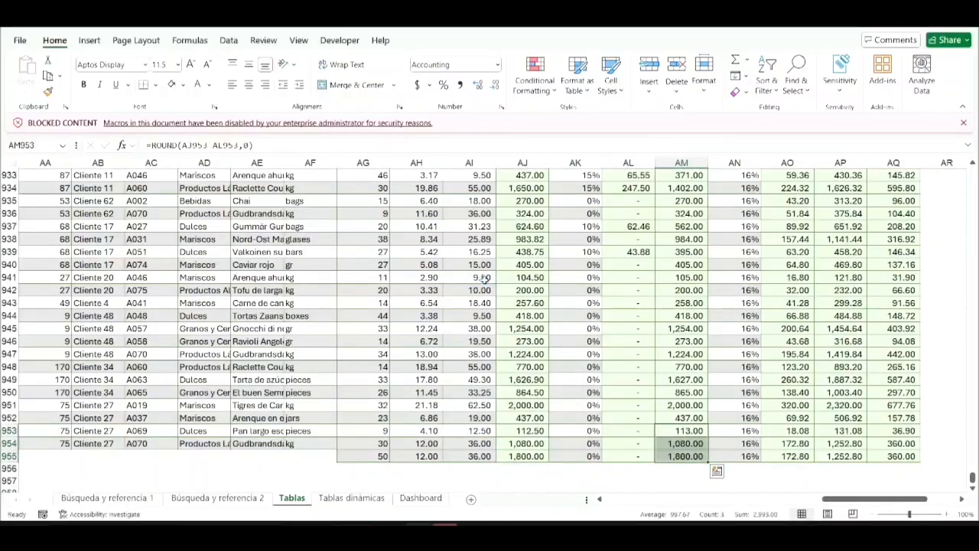
# Fill the IVA, Total and Costo total formulas down from row 953 to row 955, in AO953 to AQ955.
pyautogui.press('Right')
pyautogui.press('Right')
pyautogui.hotkey('shift', 'Down')
pyautogui.hotkey('shift', 'Down')
pyautogui.hotkey('shift', 'Right')
pyautogui.hotkey('shift', 'Right')
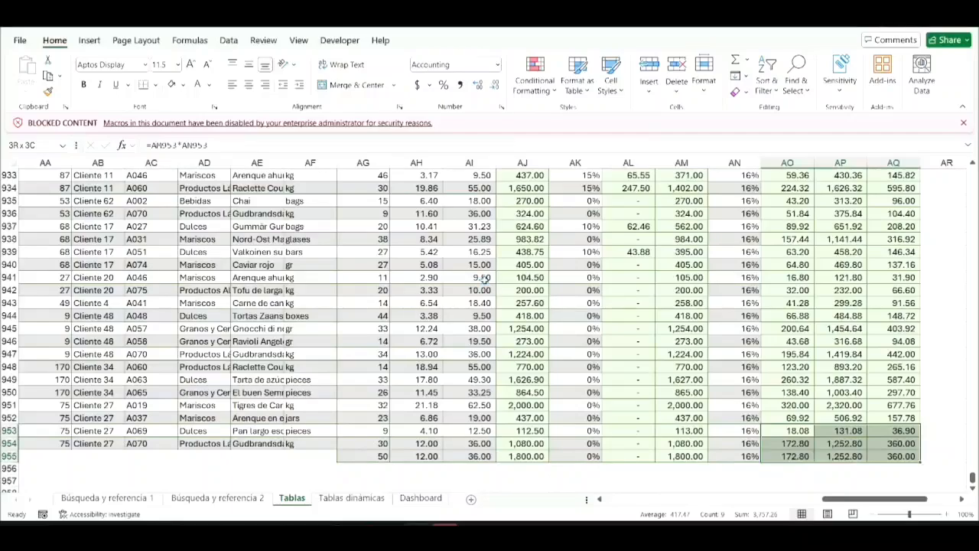
pyautogui.hotkey('ctrl', 'd')
pyautogui.press('Down')
pyautogui.press('Down')
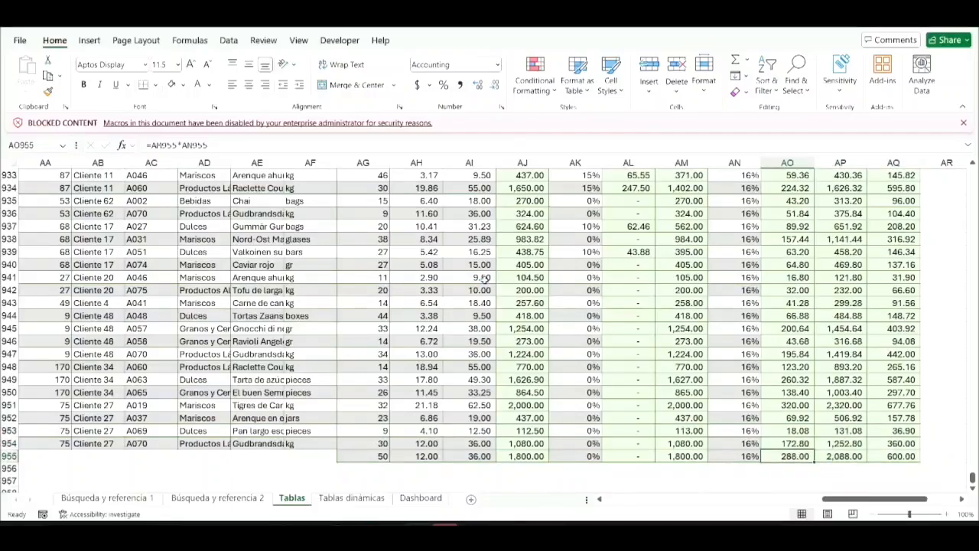
# Set the Cantidad of the added row to 100 in AG955.
pyautogui.hotkey('shift', 'space')
pyautogui.press('Left')
pyautogui.press('Left')
pyautogui.press('Left')
pyautogui.press('Left')
pyautogui.press('Left')
pyautogui.press('Left')
pyautogui.press('Left')
pyautogui.press('Left')
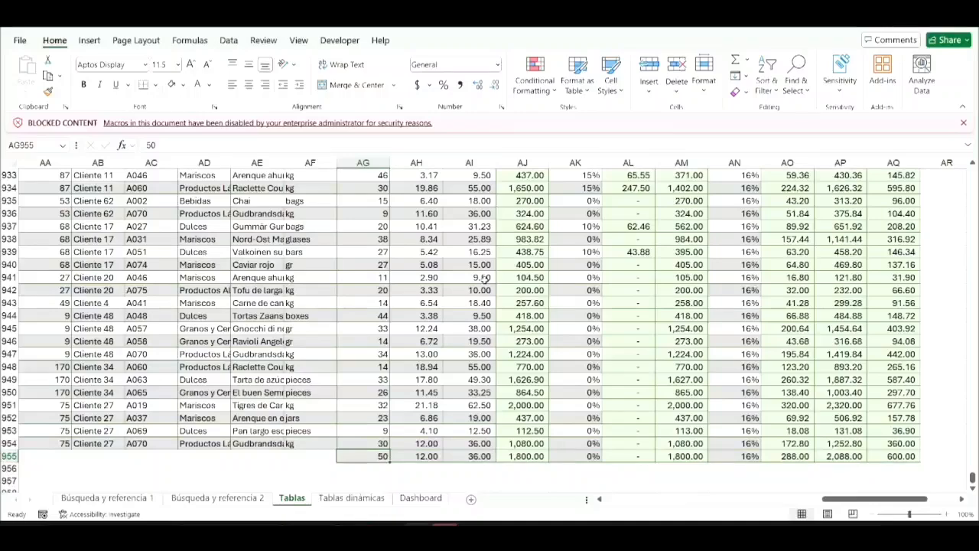
pyautogui.write('100')
pyautogui.hotkey('ctrl', 'Return')
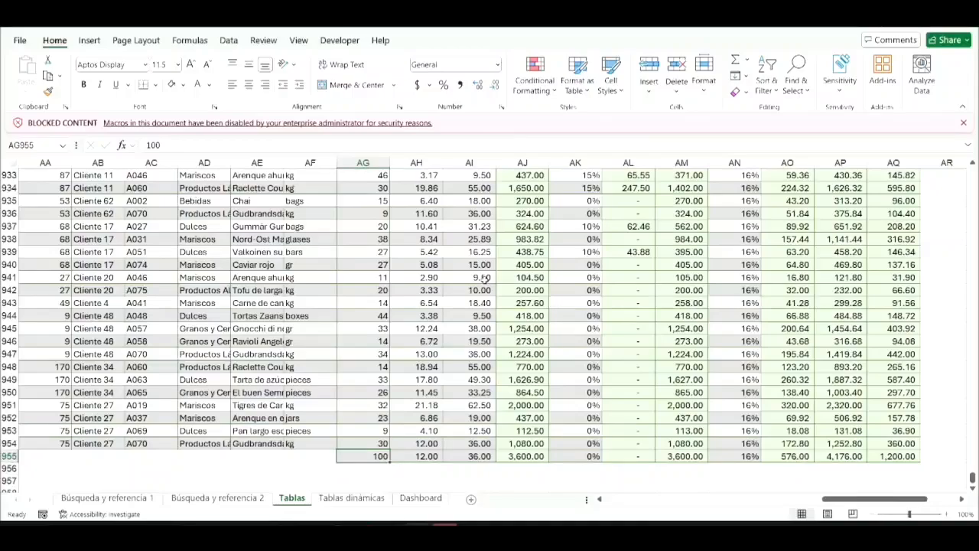
# Check how the cells from Costo unitario to Costo total in row 955 respond to the new quantity.
pyautogui.press('Right')
pyautogui.press('Right')
pyautogui.press('Right')
pyautogui.press('Right')
pyautogui.press('Right')
pyautogui.press('Right')
pyautogui.press('Right')
pyautogui.press('Right')
pyautogui.press('Right')
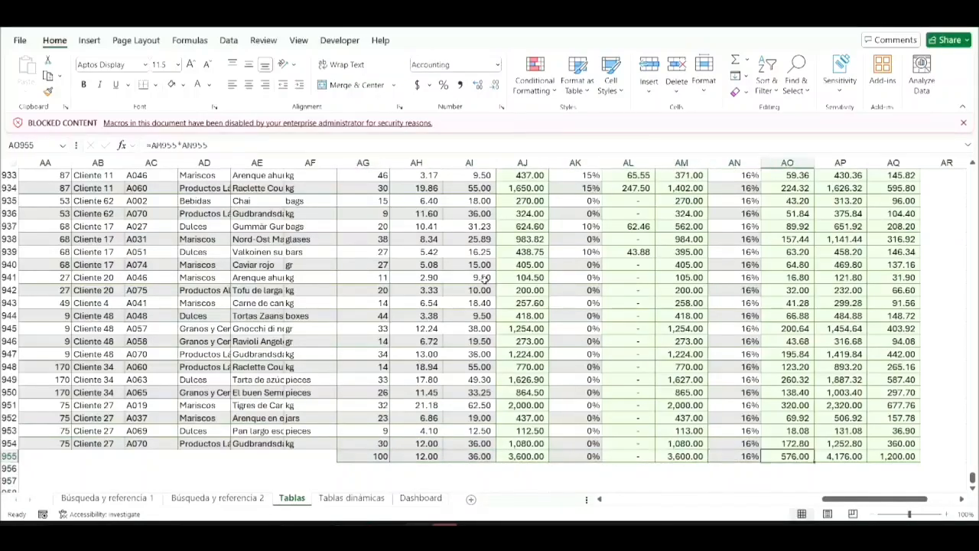
pyautogui.press('Right')
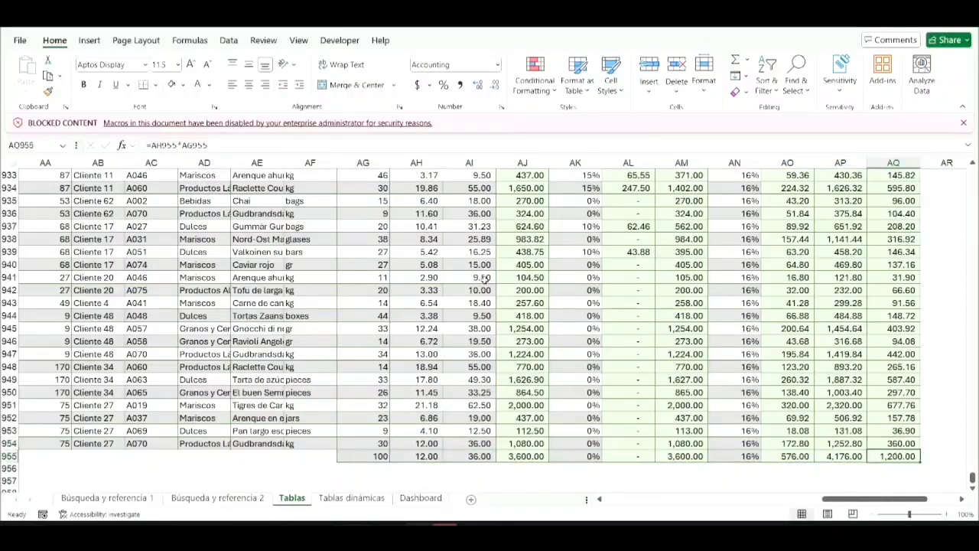
# Select the plain range's Venta cells from AM2 to AM954 to read their sum.
pyautogui.hotkey('ctrl', 'Up')
pyautogui.press('Down')
pyautogui.press('Left')
pyautogui.press('Left')
pyautogui.press('Left')
pyautogui.press('Left')
pyautogui.press('Left')
pyautogui.press('Left')
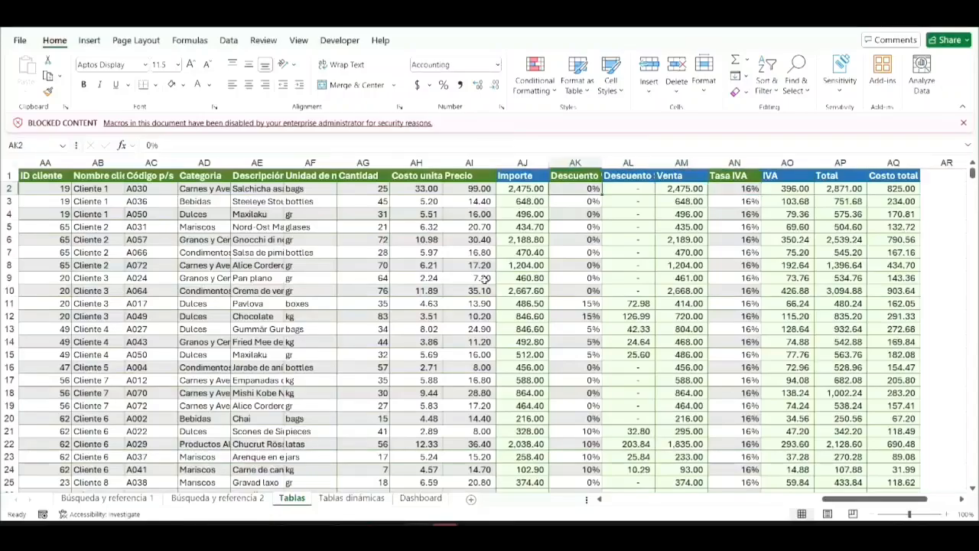
pyautogui.press('Right')
pyautogui.press('Right')
pyautogui.hotkey('ctrl', 'shift', 'Down')
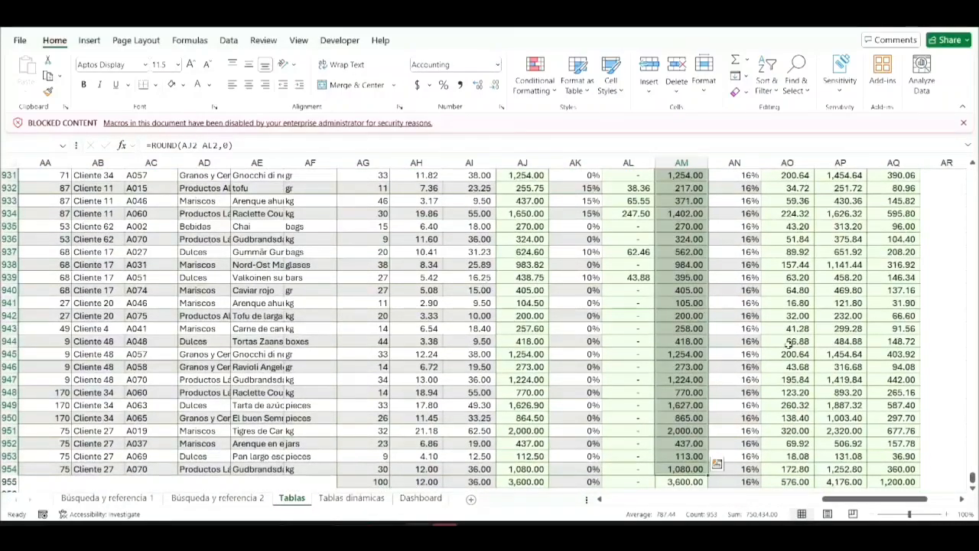
# Compare the PivotTable's Grand Total with the sum of the Venta cells AM2 to AM955, including the added row.
pyautogui.hotkey('ctrl', 'Up')
pyautogui.hotkey('ctrl', 'Right')
pyautogui.hotkey('ctrl', 'Right')
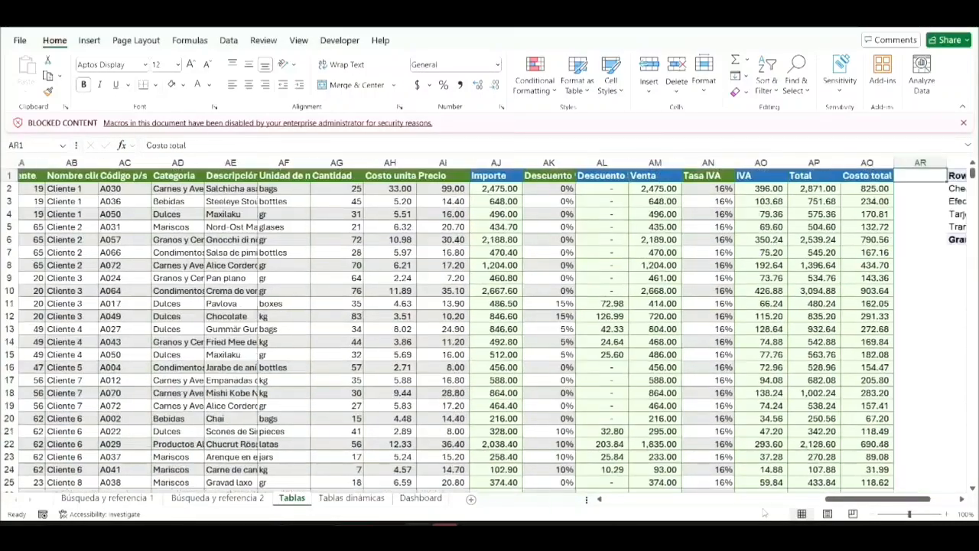
pyautogui.press('Right')
pyautogui.press('Right')
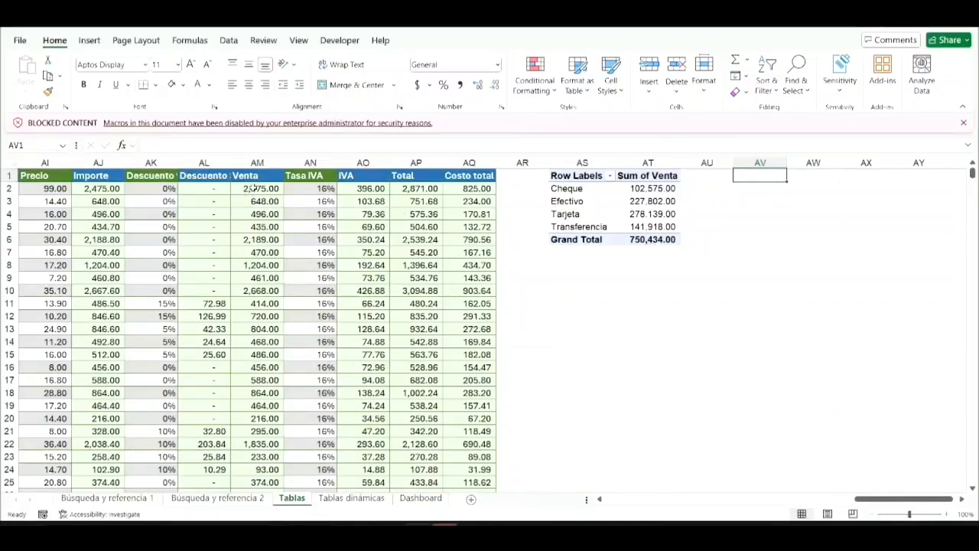
pyautogui.click(255, 188)
pyautogui.hotkey('ctrl', 'shift', 'Down')
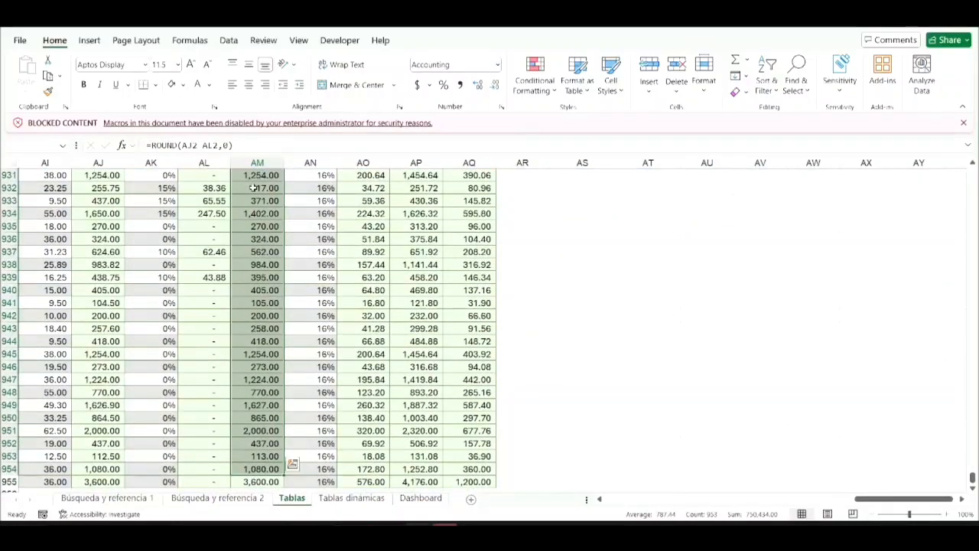
pyautogui.hotkey('shift', 'Down')
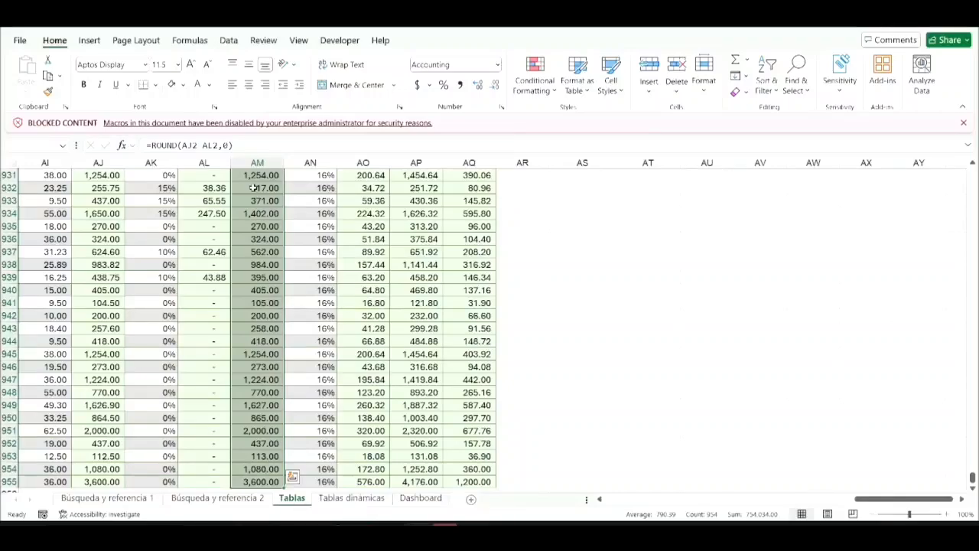
# Refresh the PivotTable that sums Venta by Forma de pago.
pyautogui.hotkey('ctrl', 'Up')
pyautogui.press('Right')
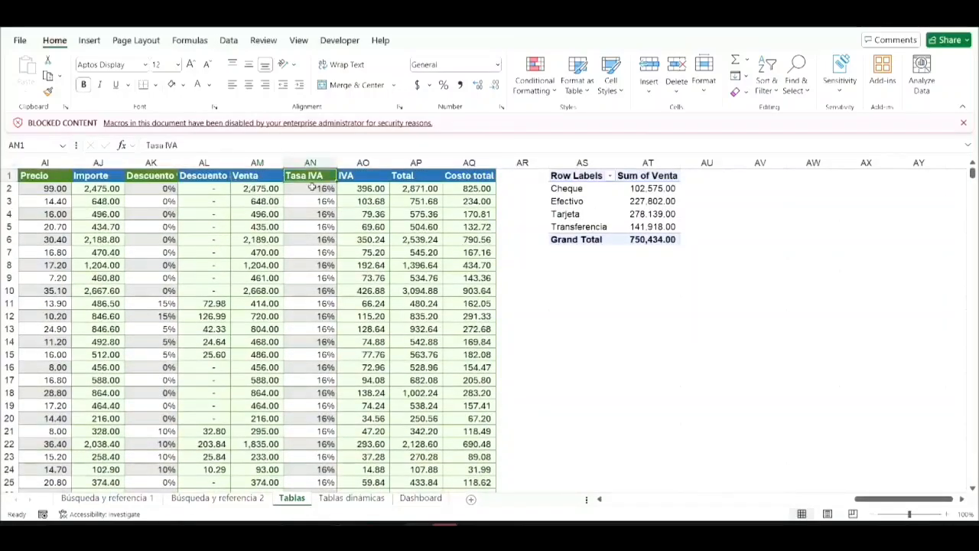
pyautogui.click(638, 238)
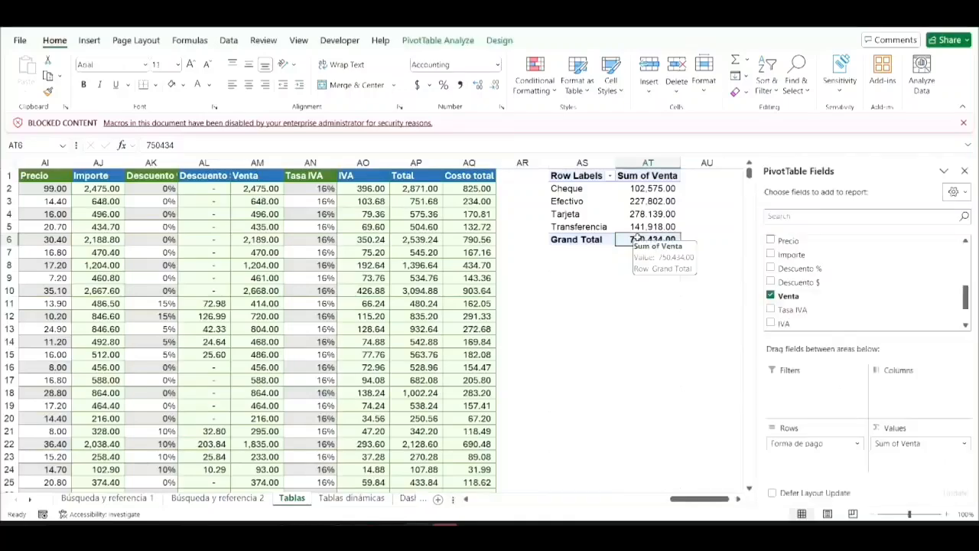
pyautogui.click(576, 202)
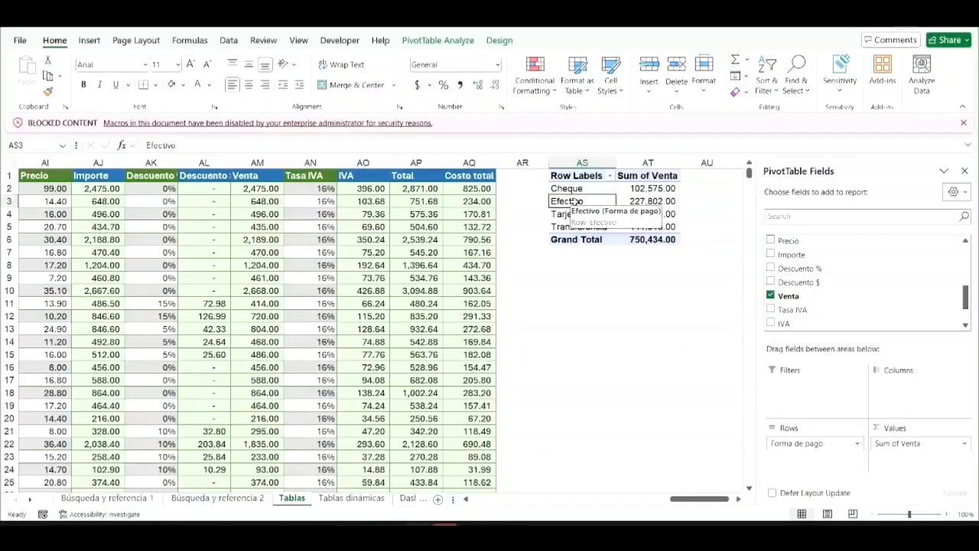
pyautogui.click(643, 201)
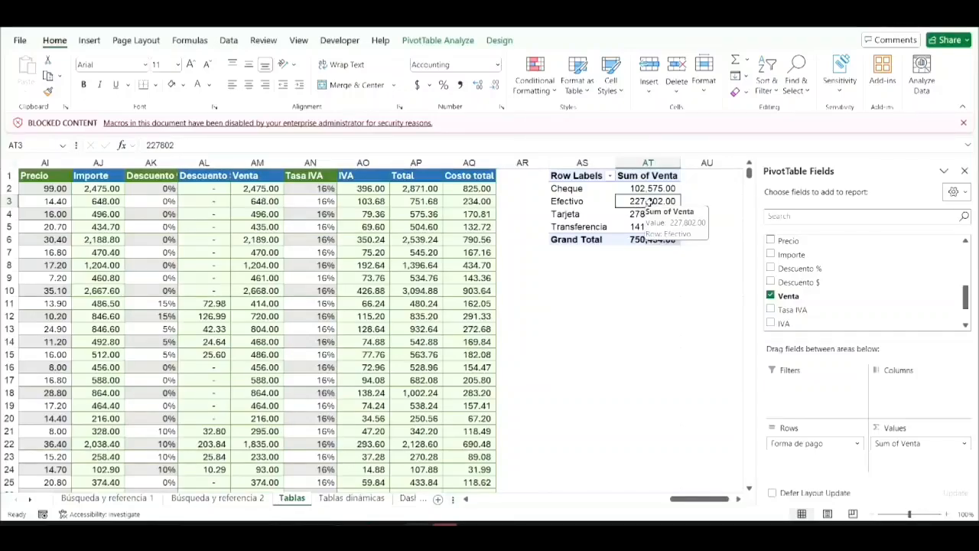
pyautogui.rightClick(648, 200)
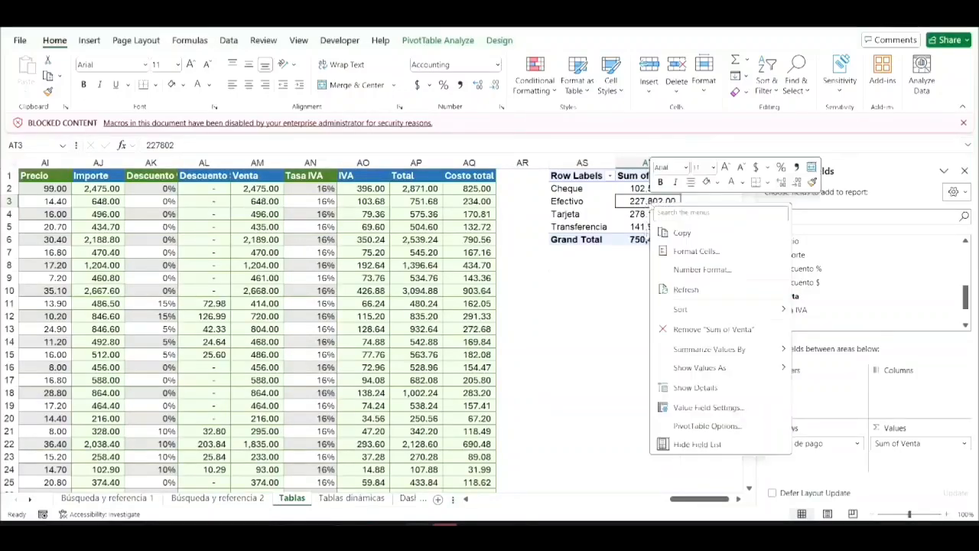
pyautogui.click(692, 288)
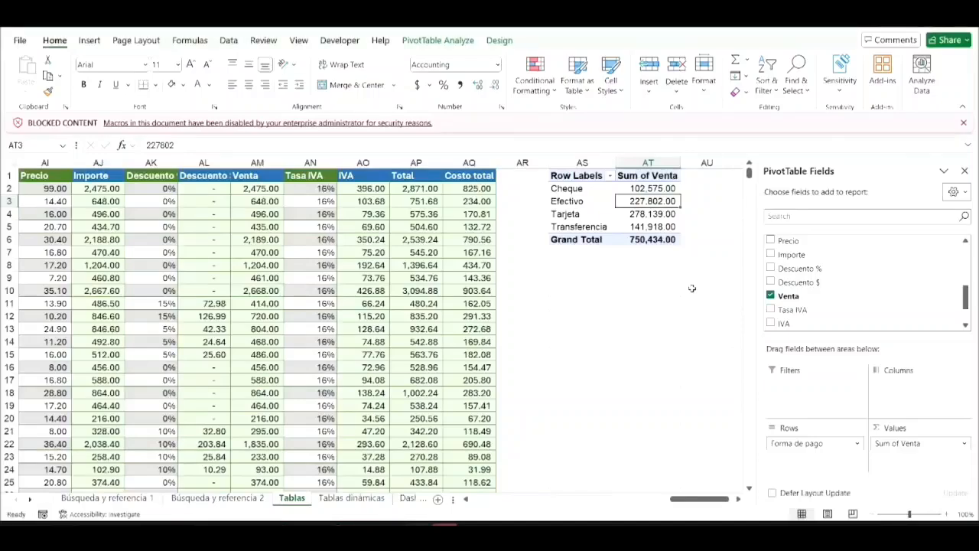
# Examine the refreshed PivotTable's Grand Total and its Cheque amount for any effect of the added row.
pyautogui.moveTo(629, 241); pyautogui.dragTo(670, 239)
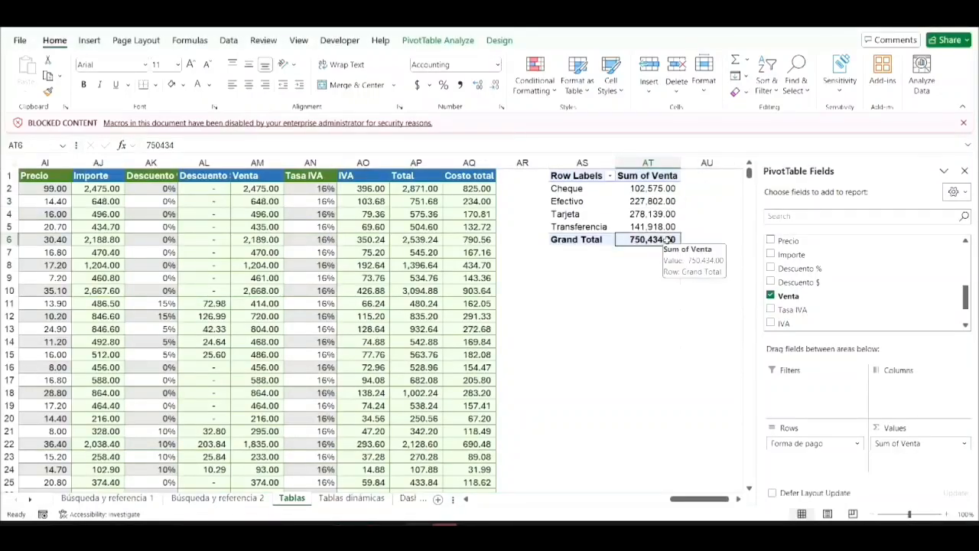
pyautogui.click(335, 218)
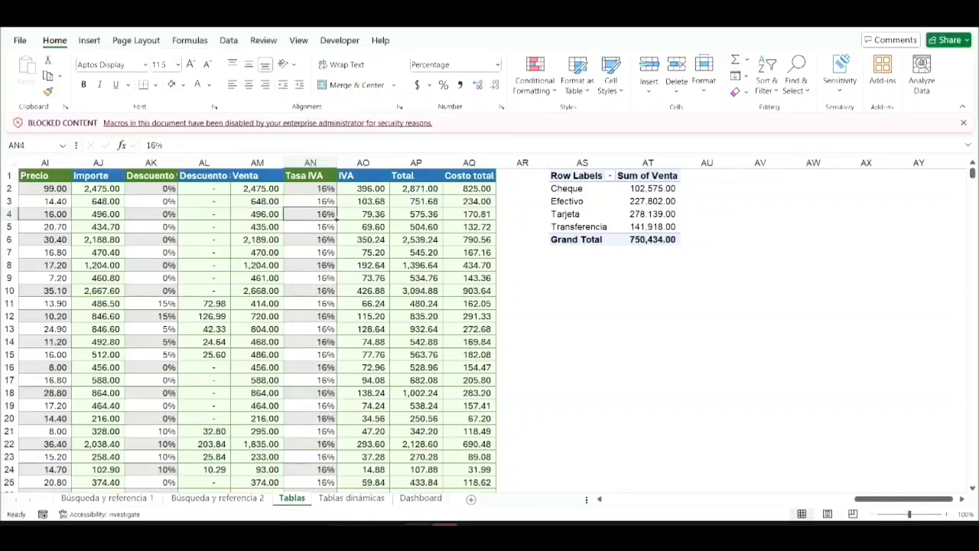
pyautogui.click(579, 188)
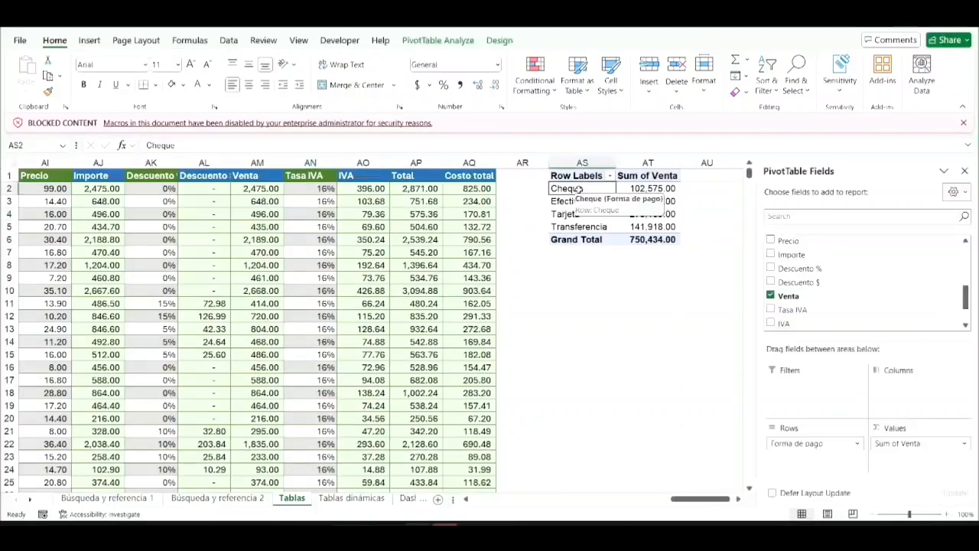
pyautogui.click(634, 189)
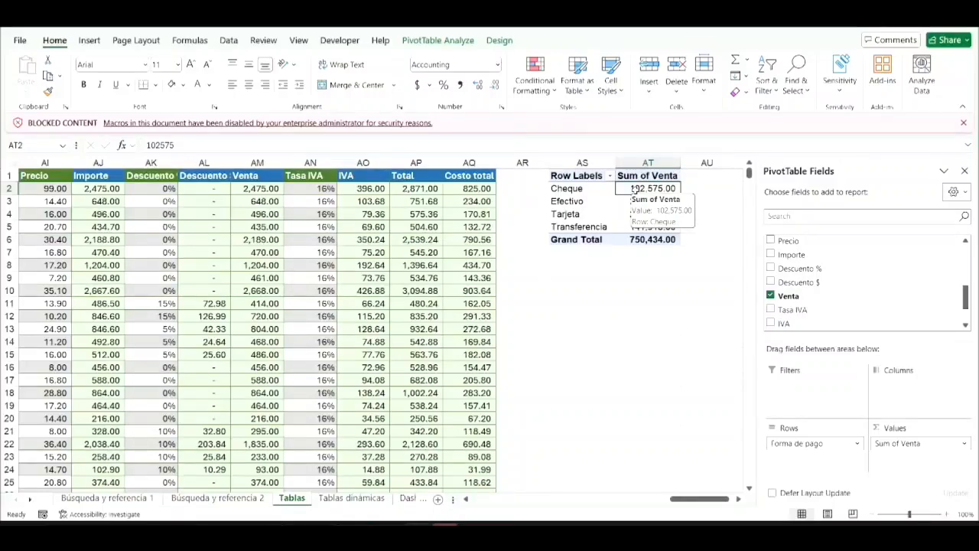
# Extend the PivotTable's data source to X1:AQ955 on the Tablas sheet and check its blank payment row.
pyautogui.click(434, 43)
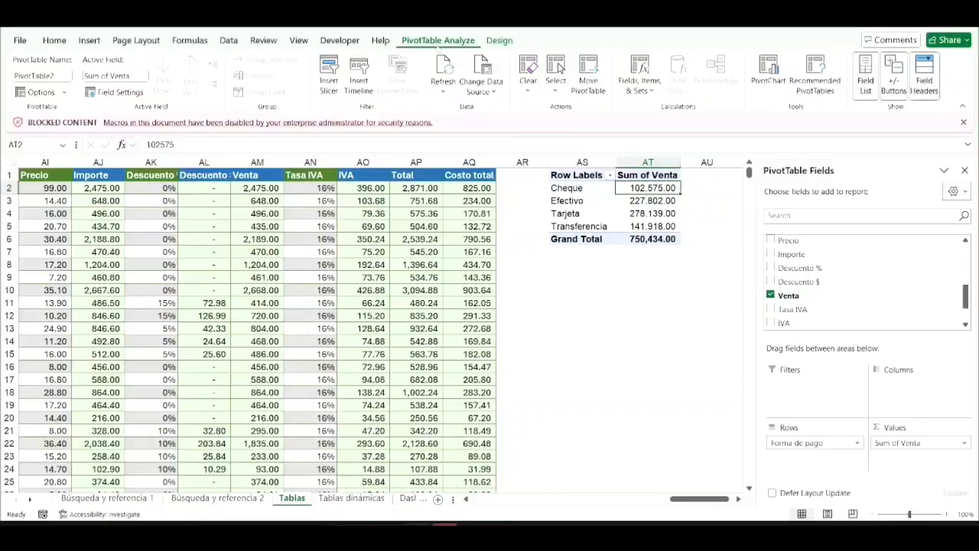
pyautogui.click(493, 90)
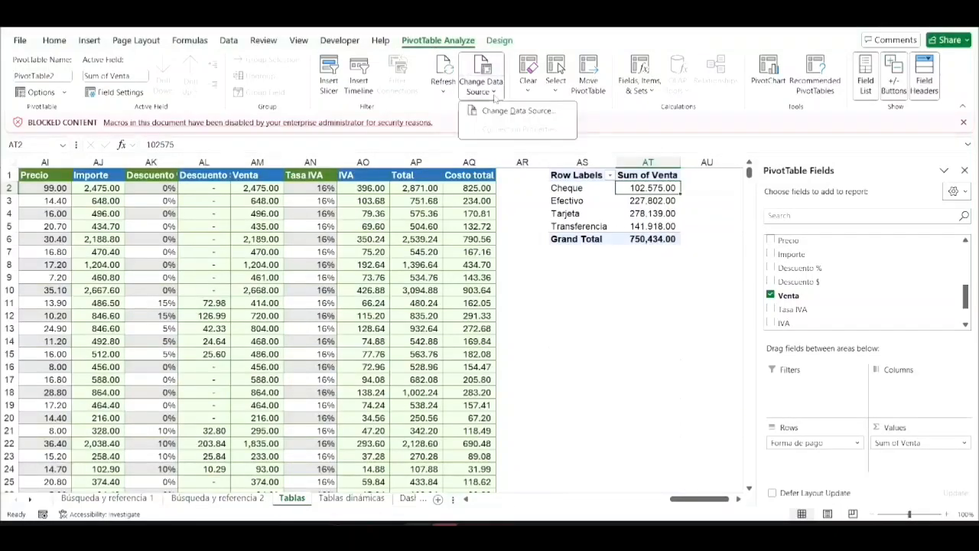
pyautogui.click(512, 111)
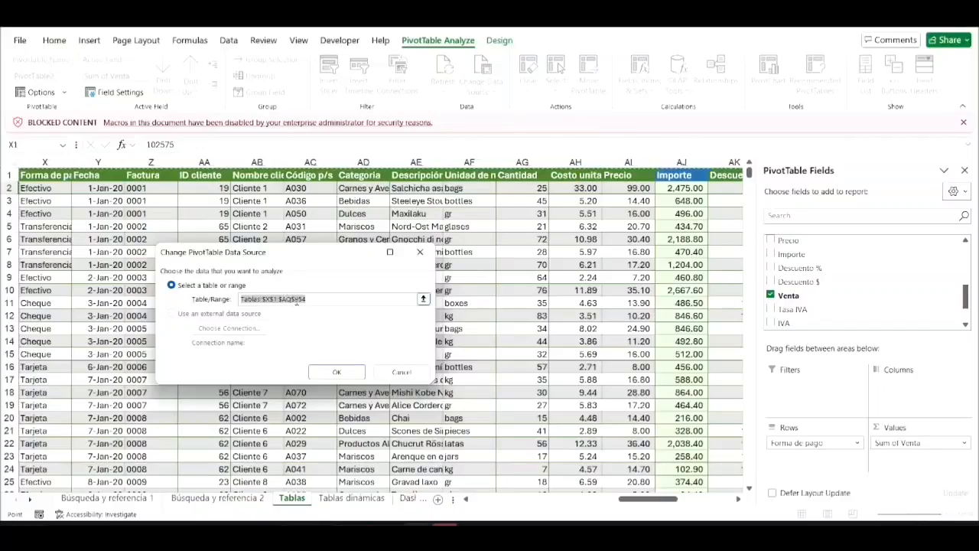
pyautogui.click(312, 302)
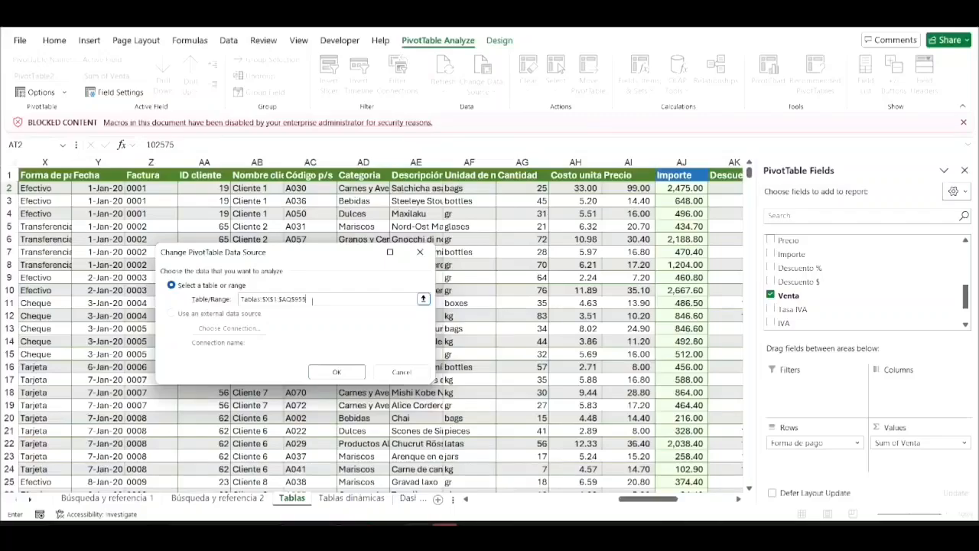
pyautogui.click(328, 373)
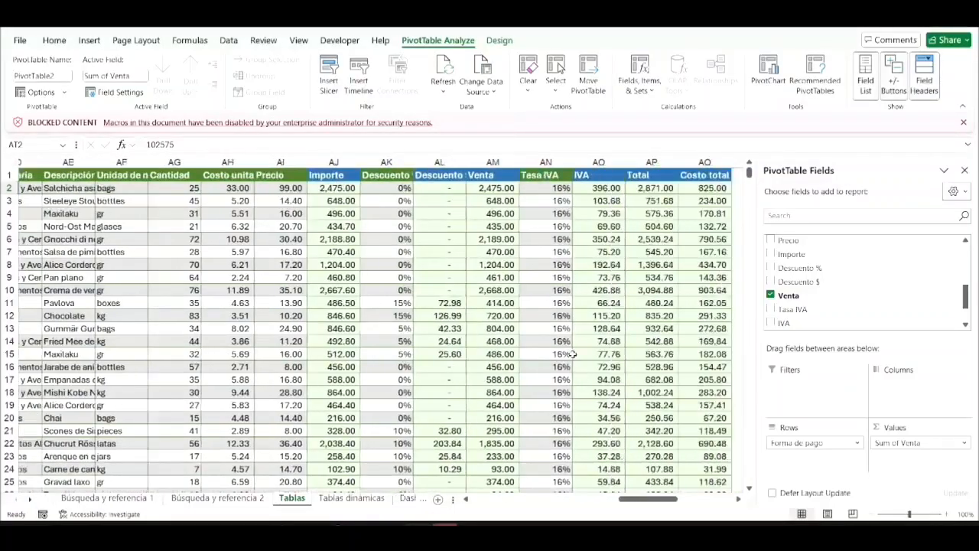
pyautogui.hscroll(1, 572, 354)
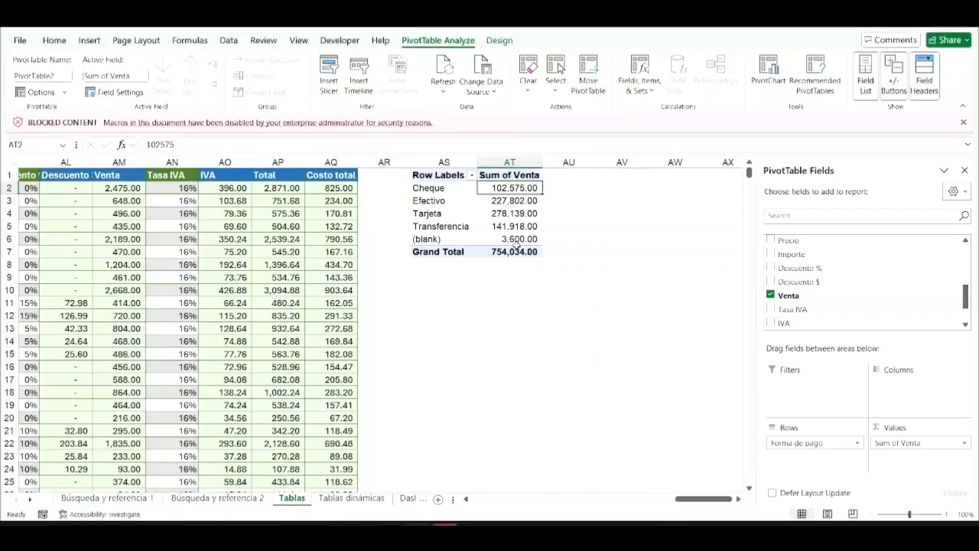
pyautogui.click(502, 238)
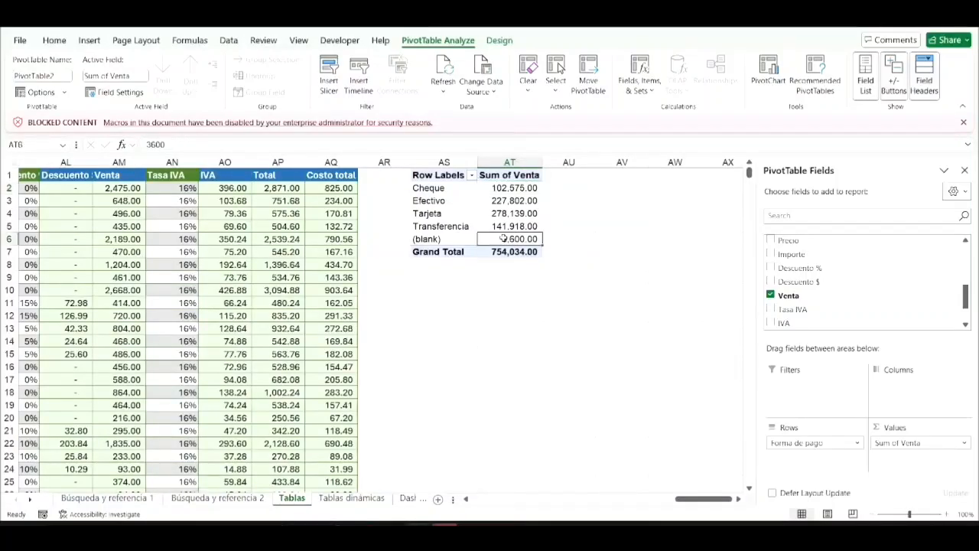
# Enter Efectivo as the Forma de pago of the plain range's last row, in cell X955.
pyautogui.click(303, 290)
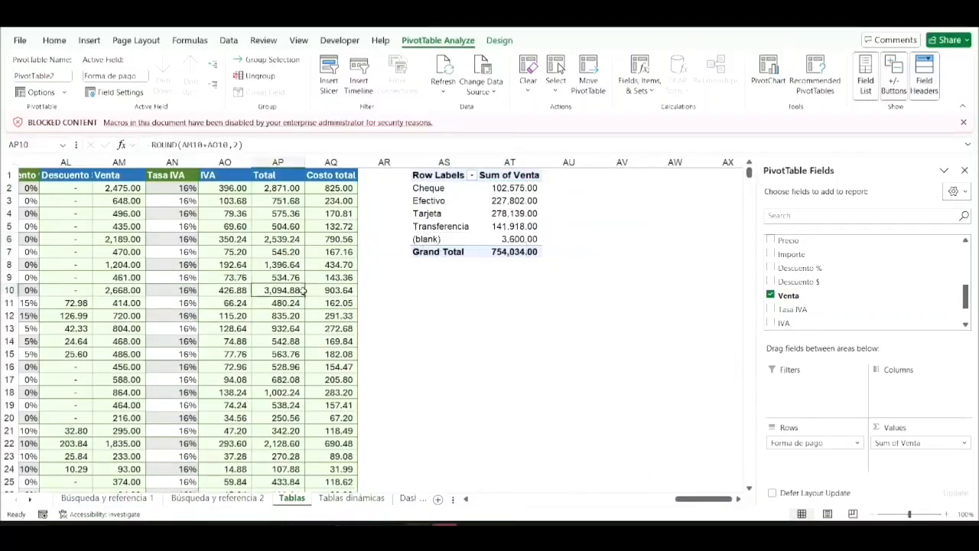
pyautogui.hotkey('ctrl', 'Down')
pyautogui.press('Down')
pyautogui.press('Left')
pyautogui.press('Left')
pyautogui.press('Left')
pyautogui.press('Left')
pyautogui.press('Left')
pyautogui.press('Left')
pyautogui.press('Left')
pyautogui.press('Left')
pyautogui.press('Left')
pyautogui.press('Left')
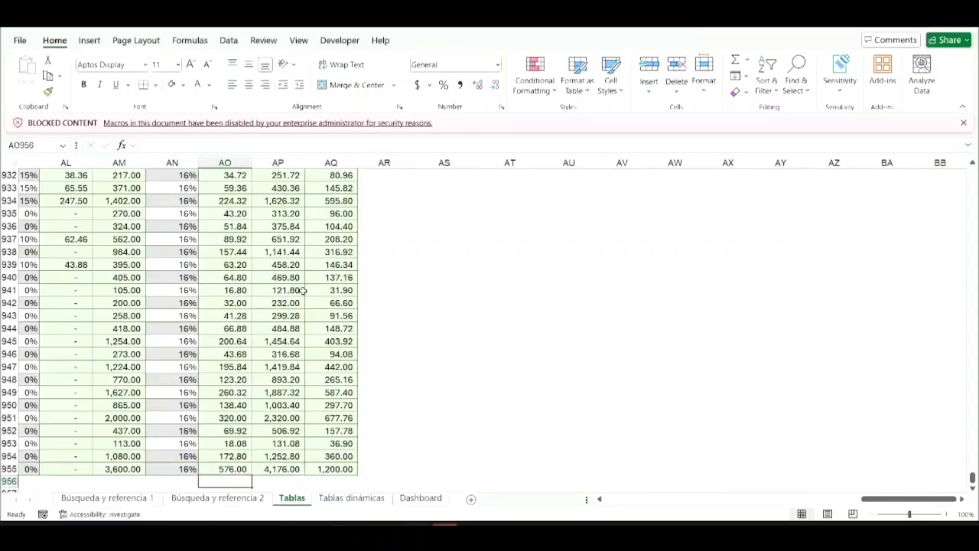
pyautogui.press('Left')
pyautogui.press('Left')
pyautogui.press('Left')
pyautogui.press('Left')
pyautogui.press('Left')
pyautogui.press('Left')
pyautogui.press('Left')
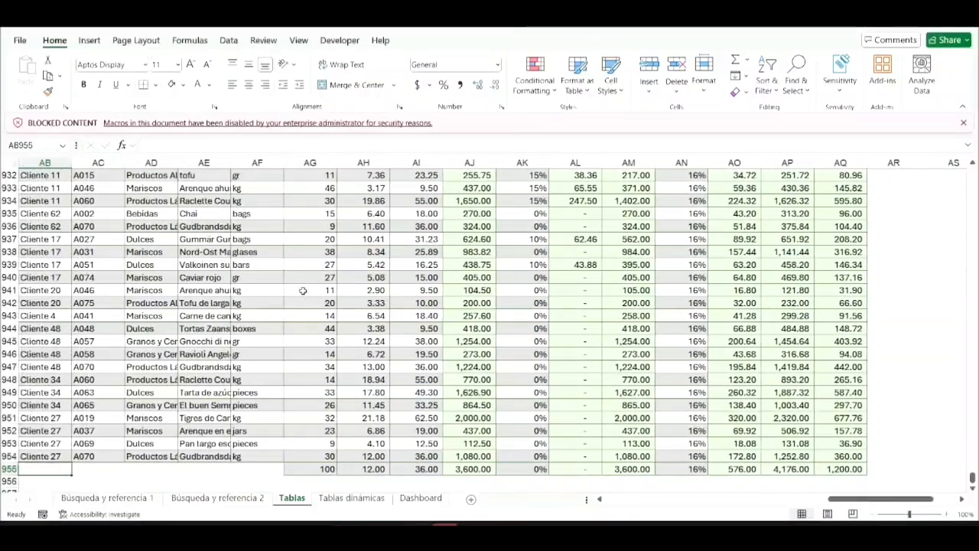
pyautogui.press('Up')
pyautogui.press('Left')
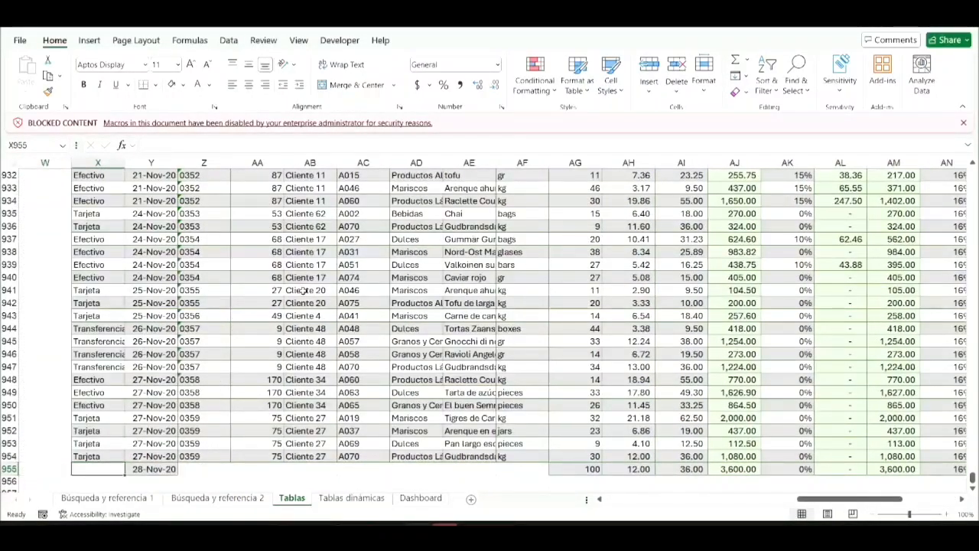
pyautogui.write('Efectivo')
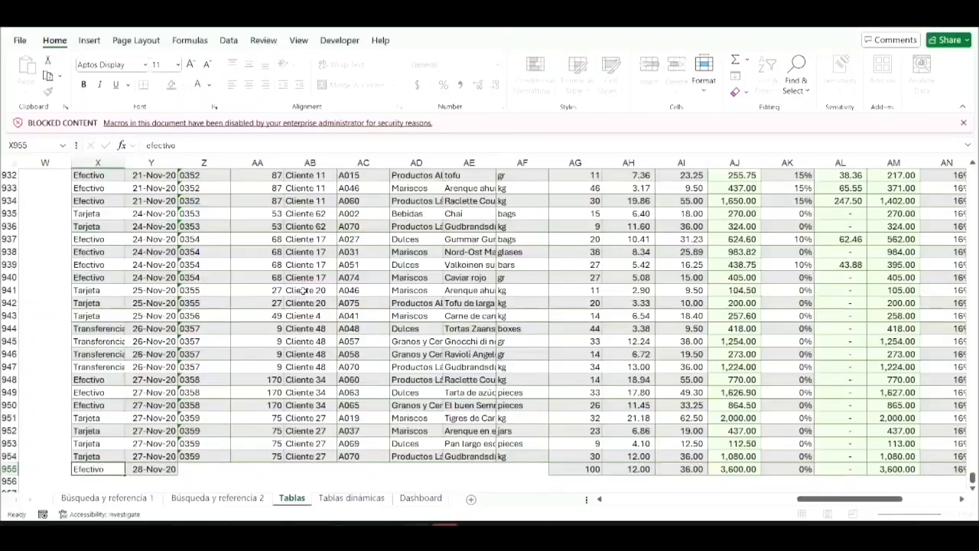
pyautogui.press('Return')
# Refresh the PivotTable that sums Venta by Forma de pago to include the new payment method.
pyautogui.hotkey('ctrl', 'Up')
pyautogui.press('Down')
pyautogui.press('Up')
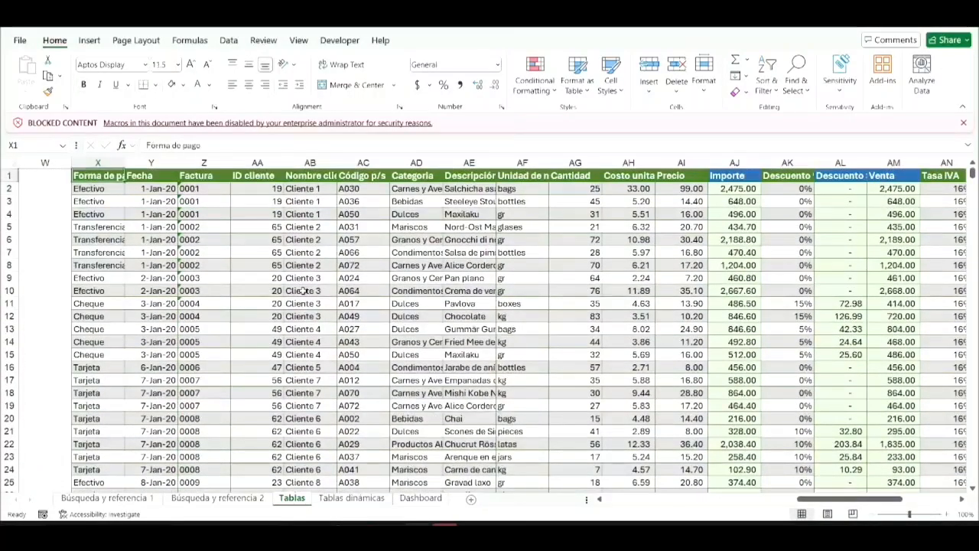
pyautogui.hotkey('ctrl', 'Right')
pyautogui.press('Right')
pyautogui.press('Right')
pyautogui.press('Right')
pyautogui.press('Right')
pyautogui.press('Right')
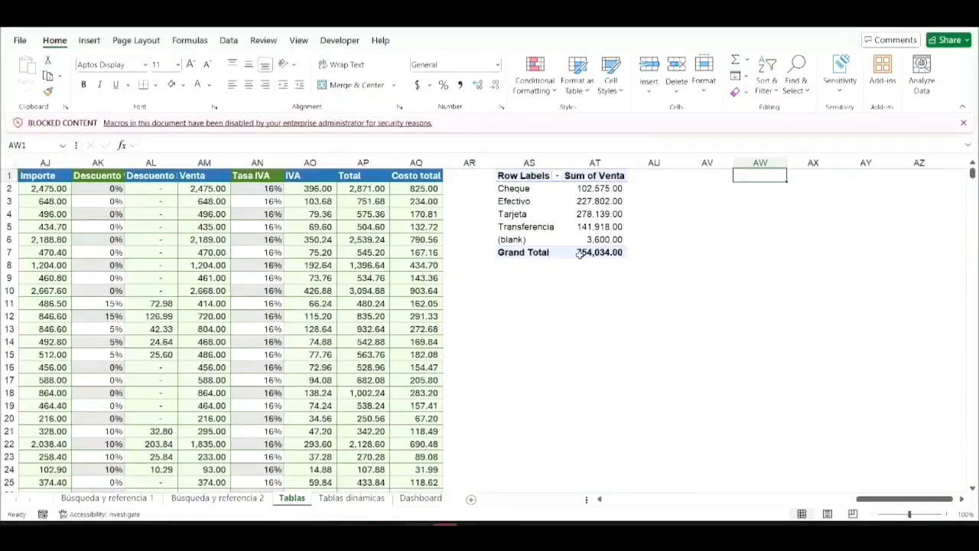
pyautogui.click(579, 185)
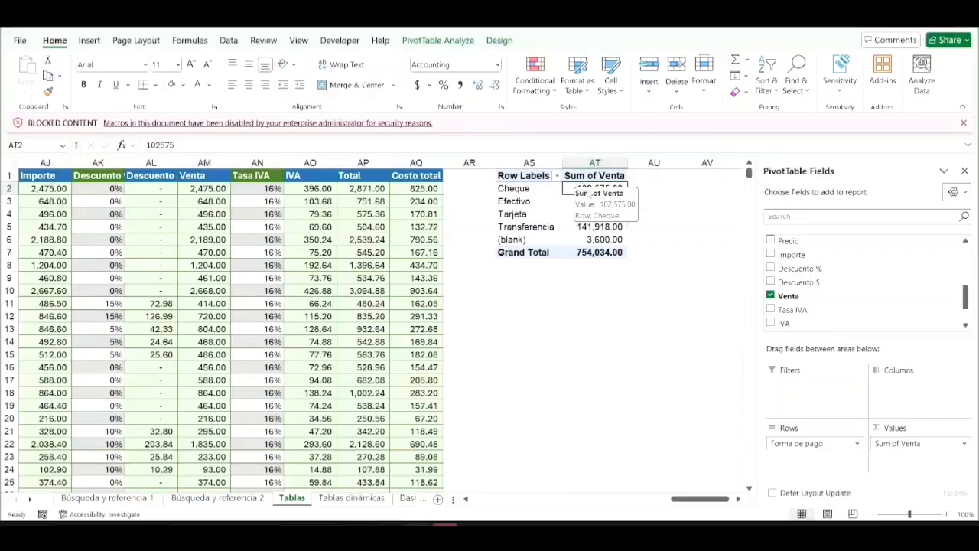
pyautogui.rightClick(575, 187)
pyautogui.click(611, 272)
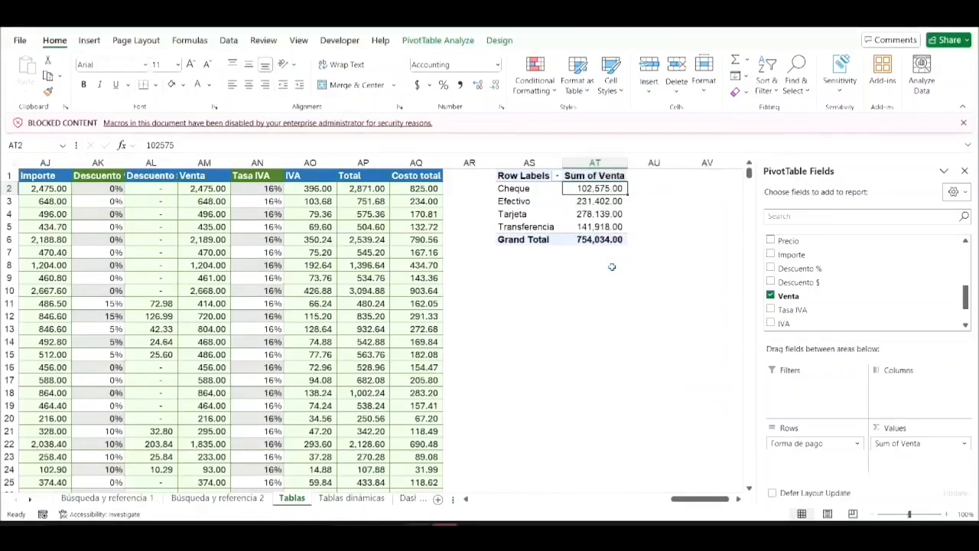
# Examine the refreshed PivotTable's Grand Total and payment method amounts alongside the plain range's formulas.
pyautogui.click(598, 238)
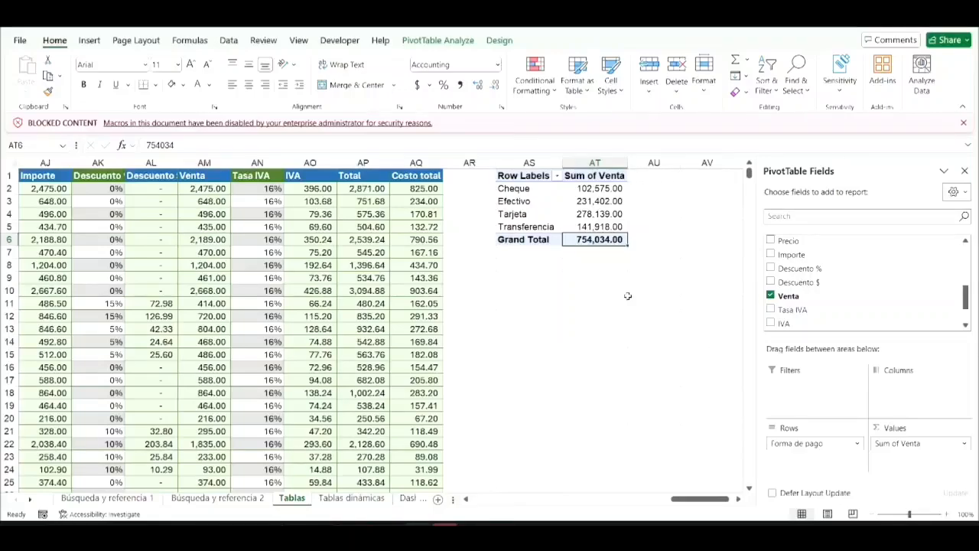
pyautogui.click(338, 293)
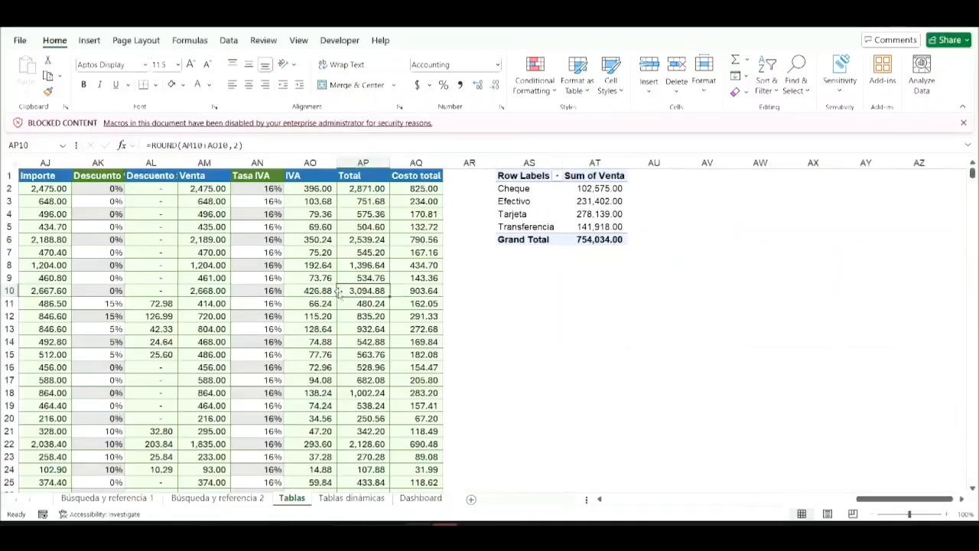
pyautogui.click(600, 189)
pyautogui.click(430, 213)
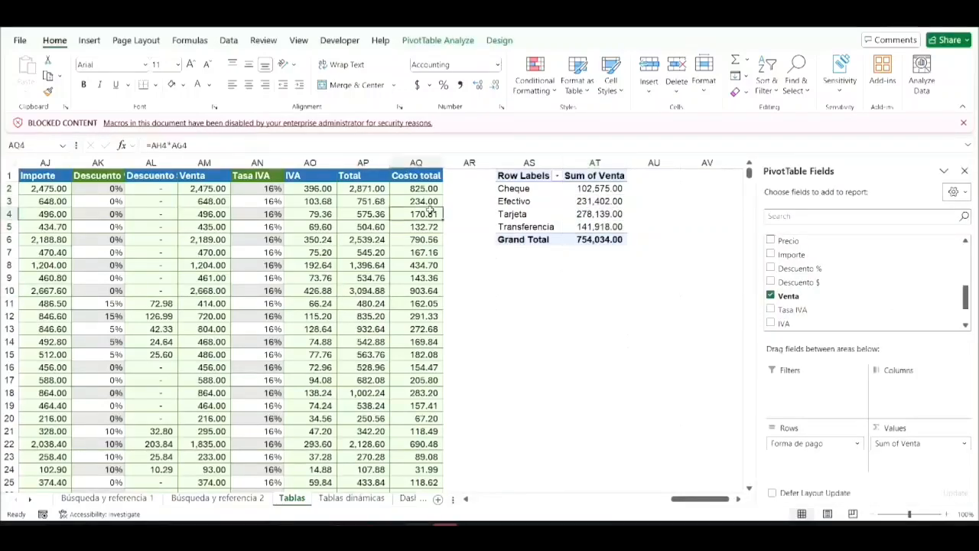
pyautogui.click(380, 215)
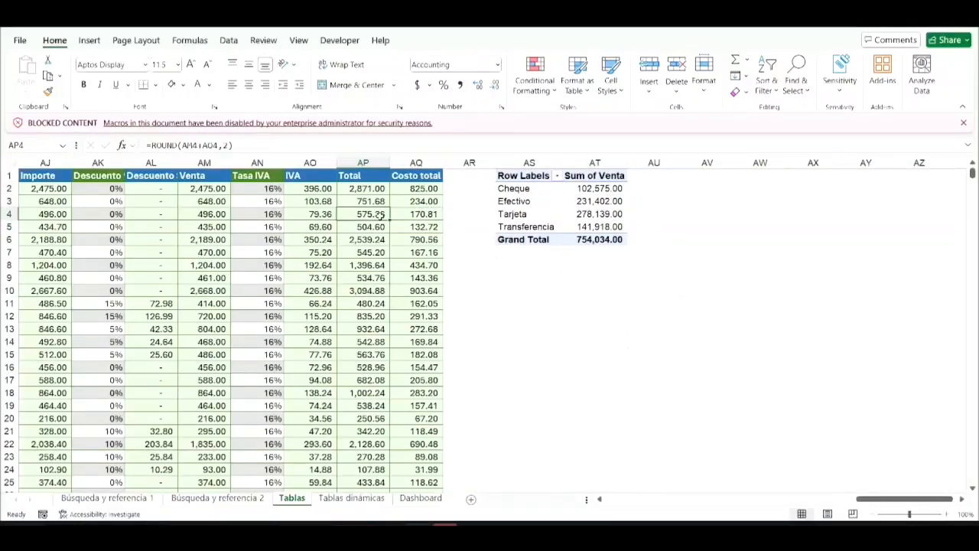
pyautogui.moveTo(521, 189); pyautogui.dragTo(574, 231)
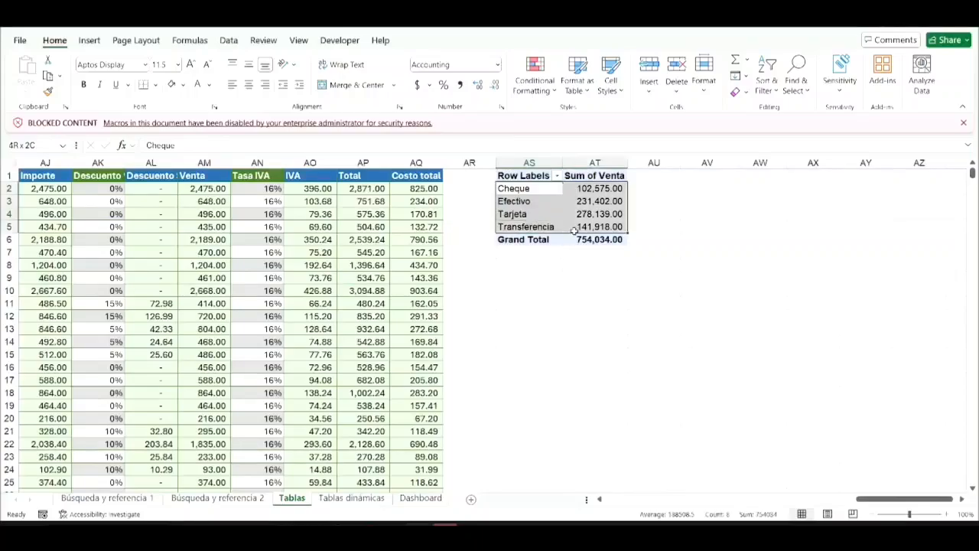
# Start inserting a PivotTable based on Table1, the formatted table on the Tablas sheet.
pyautogui.hscroll(-10, 400, 235)
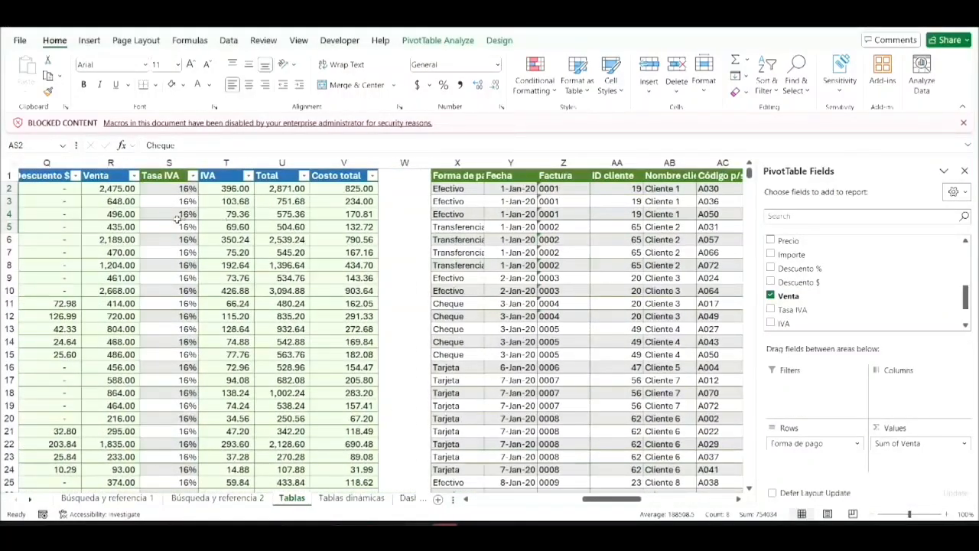
pyautogui.click(113, 214)
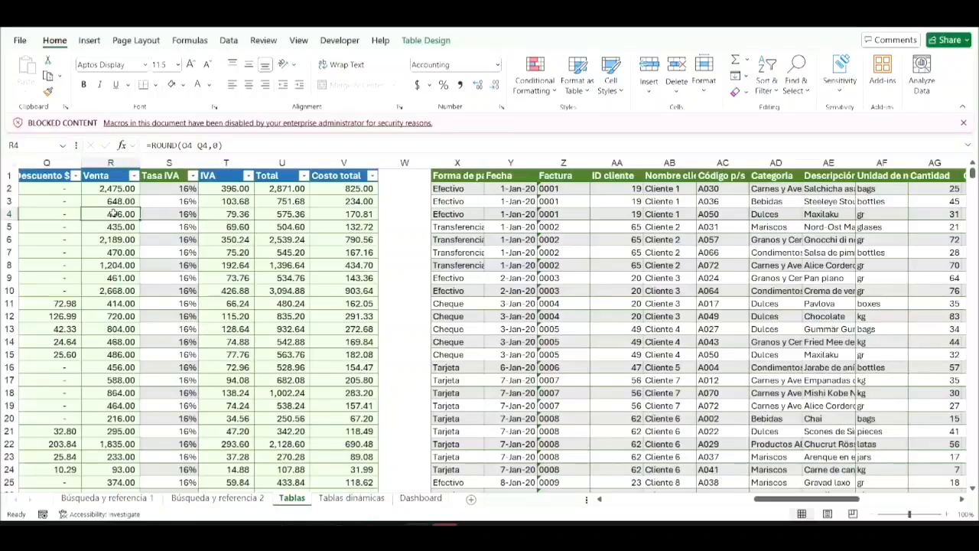
pyautogui.click(90, 40)
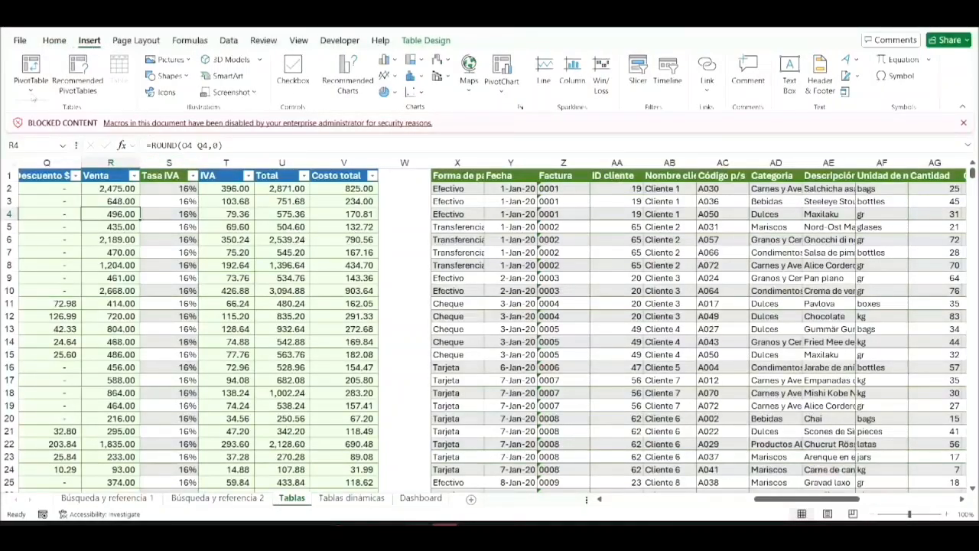
pyautogui.click(33, 91)
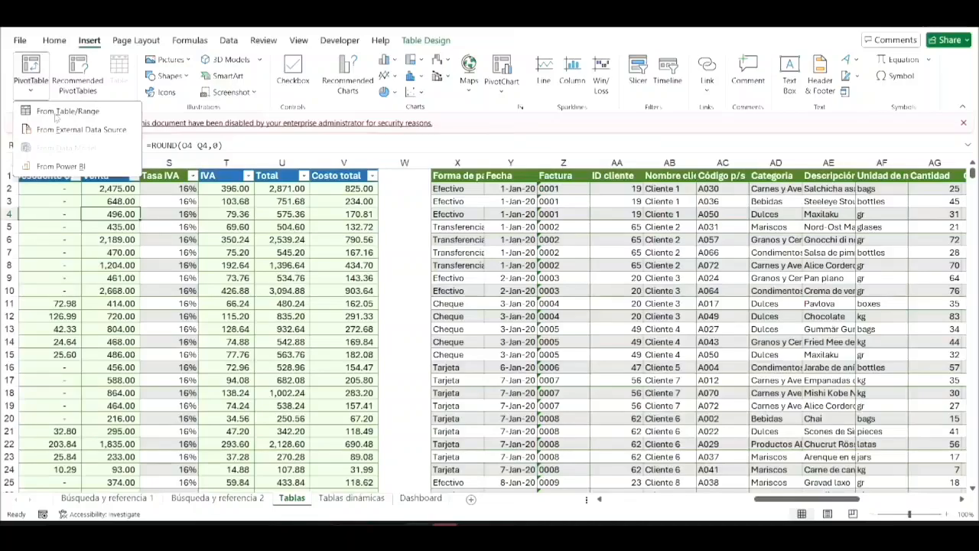
pyautogui.click(56, 113)
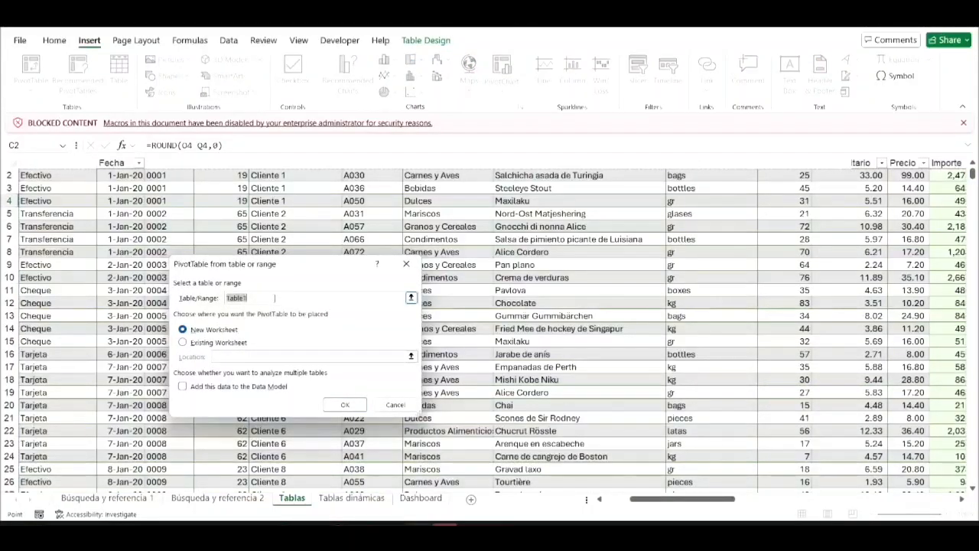
pyautogui.click(275, 298)
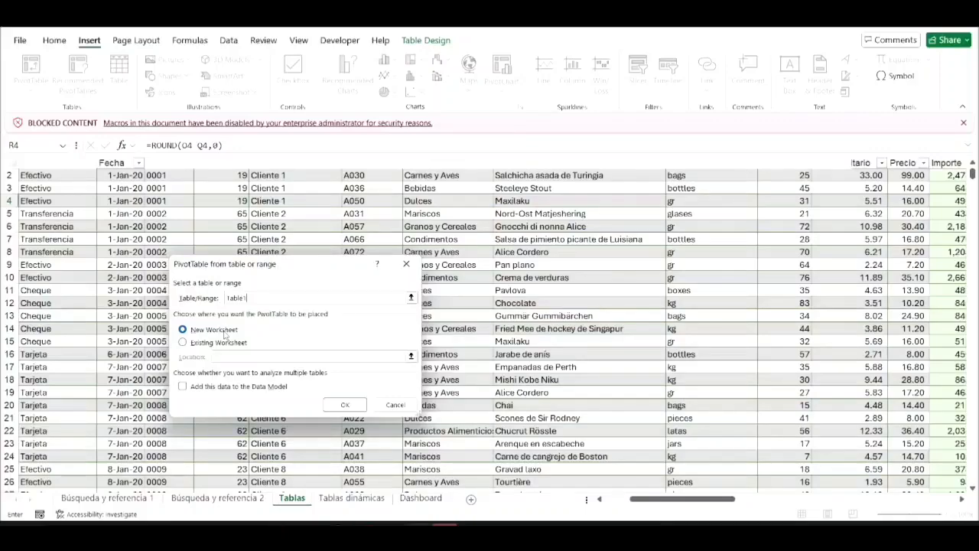
# Place the Table1 PivotTable on the existing Tablas worksheet at cell AV1 and create it.
pyautogui.click(223, 342)
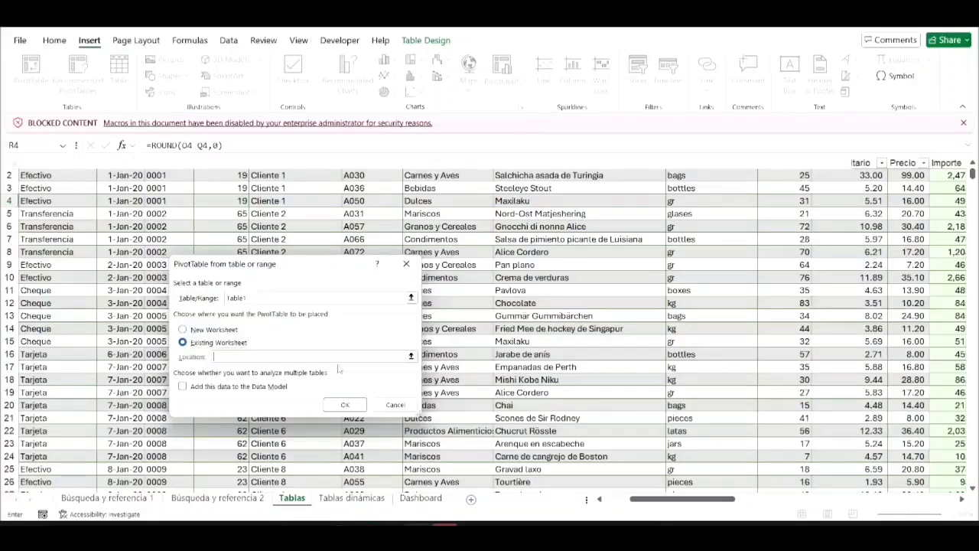
pyautogui.click(411, 356)
pyautogui.click(725, 280)
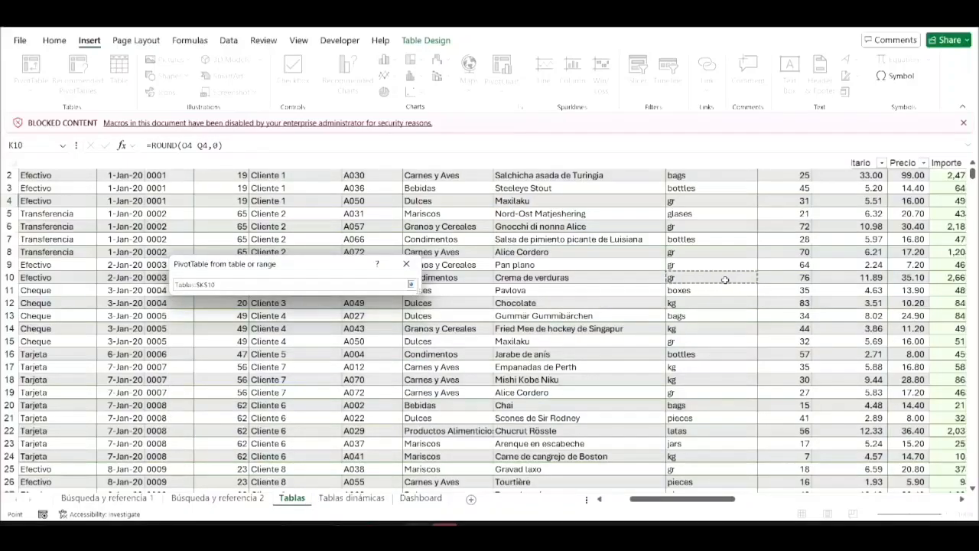
pyautogui.hotkey('ctrl', 'Up')
pyautogui.hotkey('ctrl', 'Right')
pyautogui.hotkey('ctrl', 'Right')
pyautogui.hotkey('ctrl', 'Right')
pyautogui.hotkey('ctrl', 'Right')
pyautogui.press('Right')
pyautogui.press('Right')
pyautogui.press('Right')
pyautogui.press('Right')
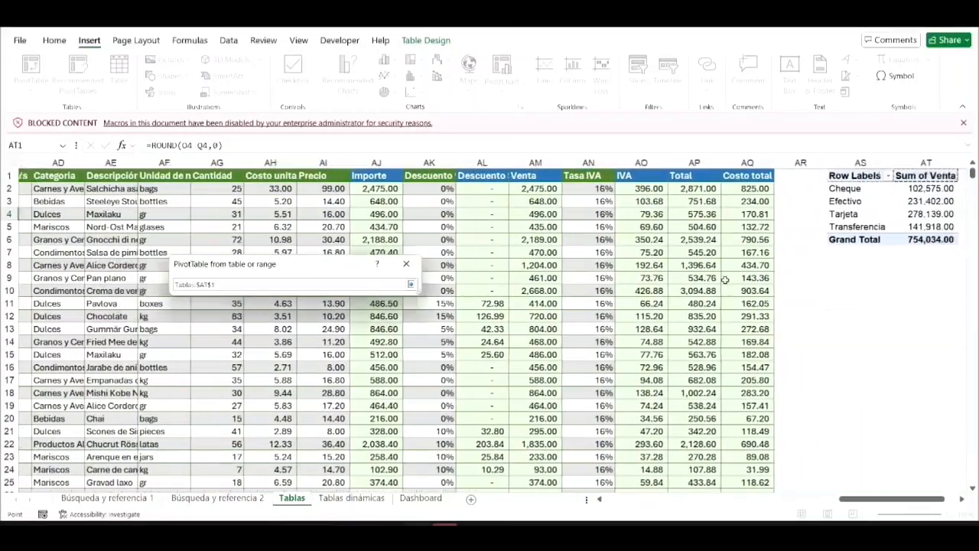
pyautogui.press('Left')
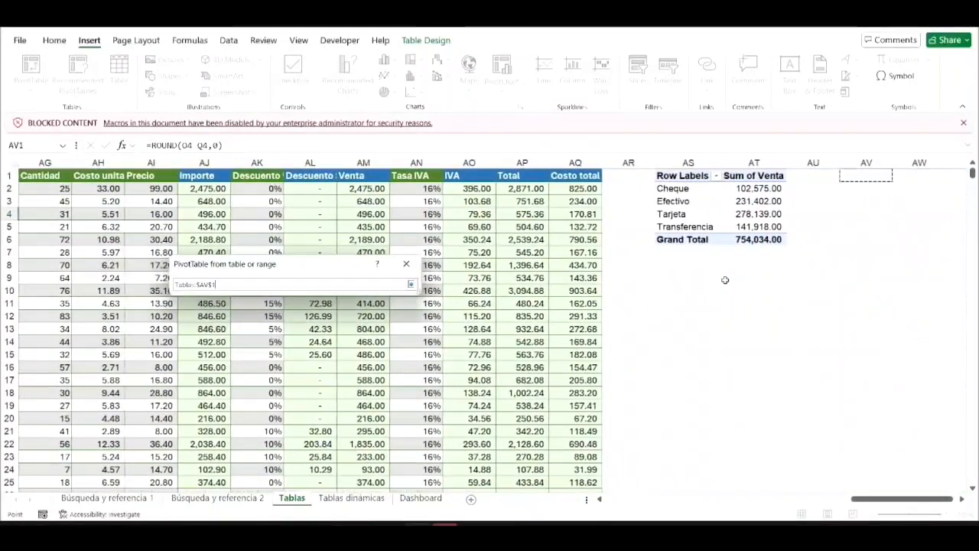
pyautogui.click(411, 285)
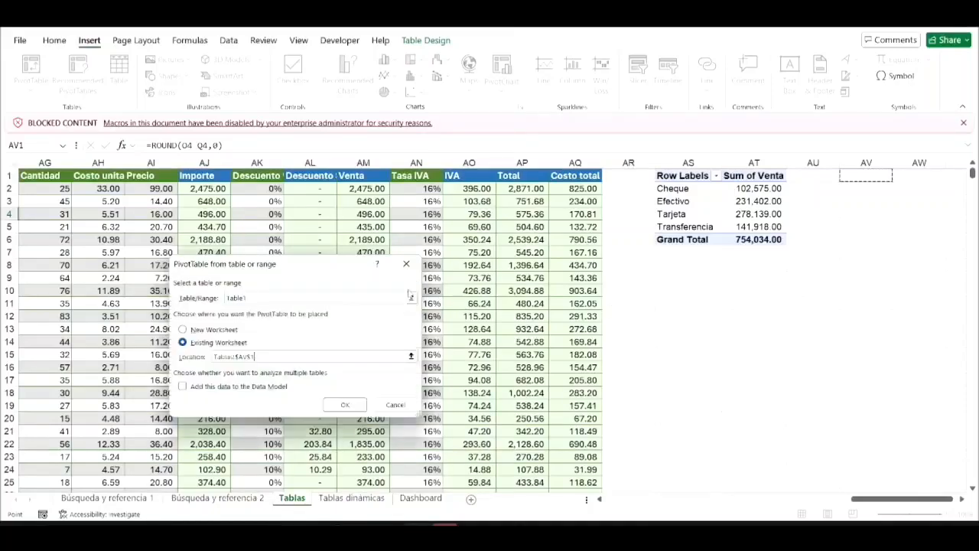
pyautogui.click(345, 405)
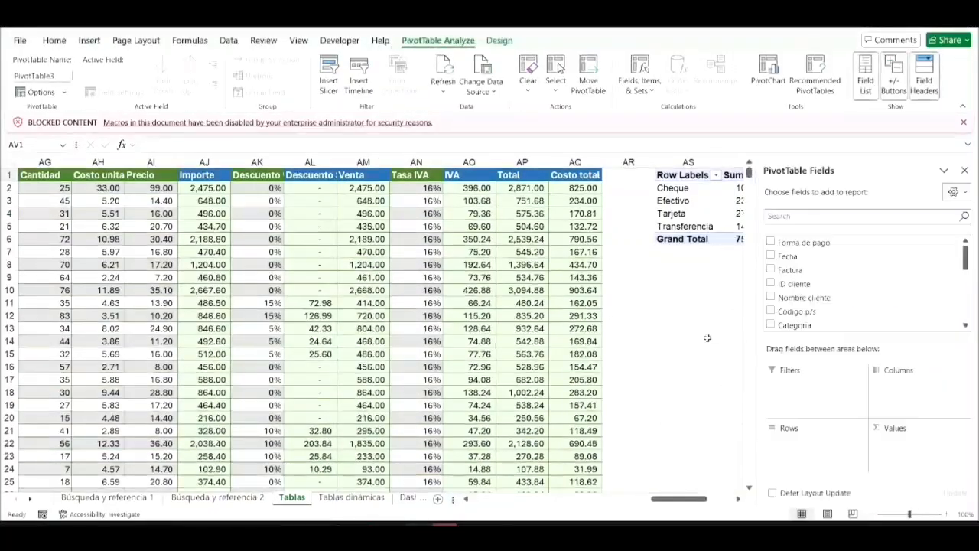
# Add Forma de pago to the new PivotTable's rows and the sum of Venta to its values.
pyautogui.click(771, 242)
pyautogui.scroll(-4, 821, 275)
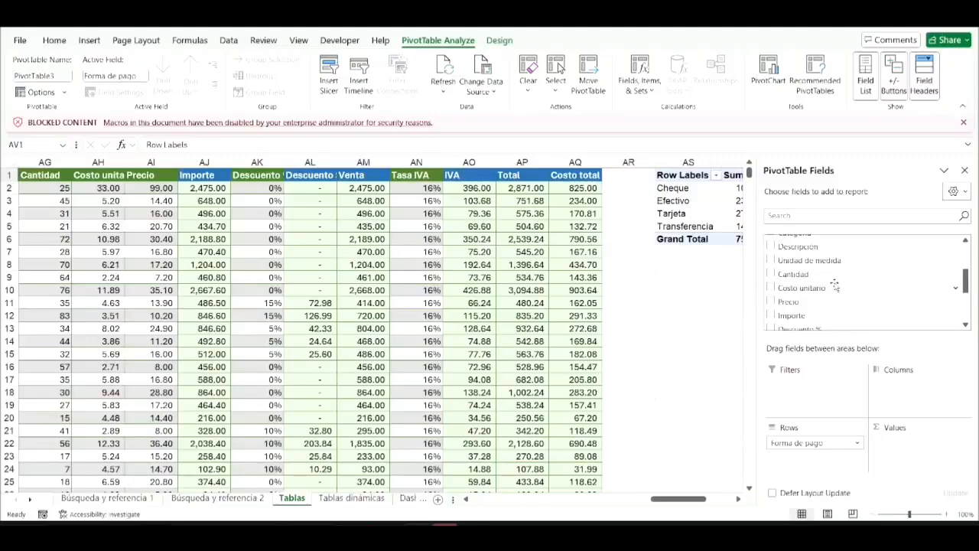
pyautogui.click(770, 296)
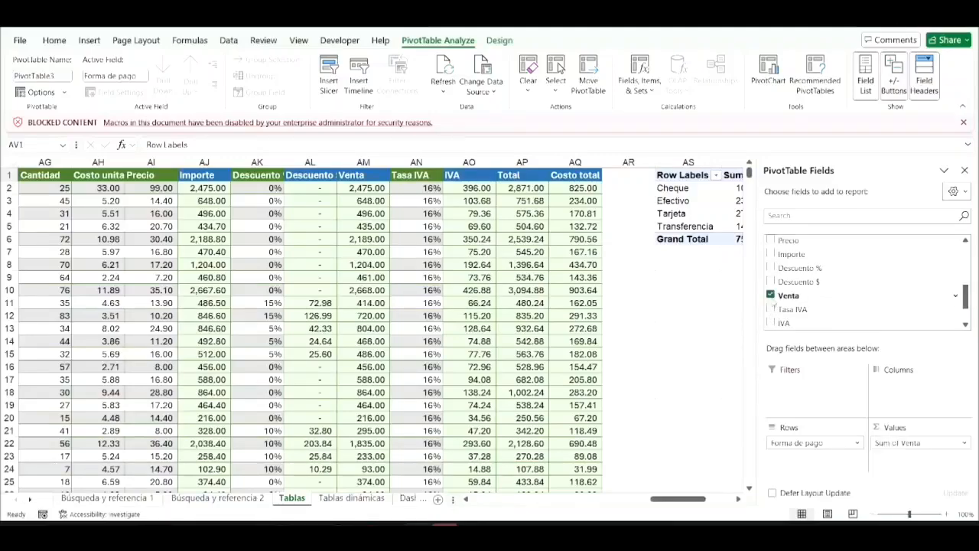
# Turn off the total row of Table1 on the Tablas sheet.
pyautogui.hscroll(5, 705, 299)
pyautogui.hscroll(1, 706, 299)
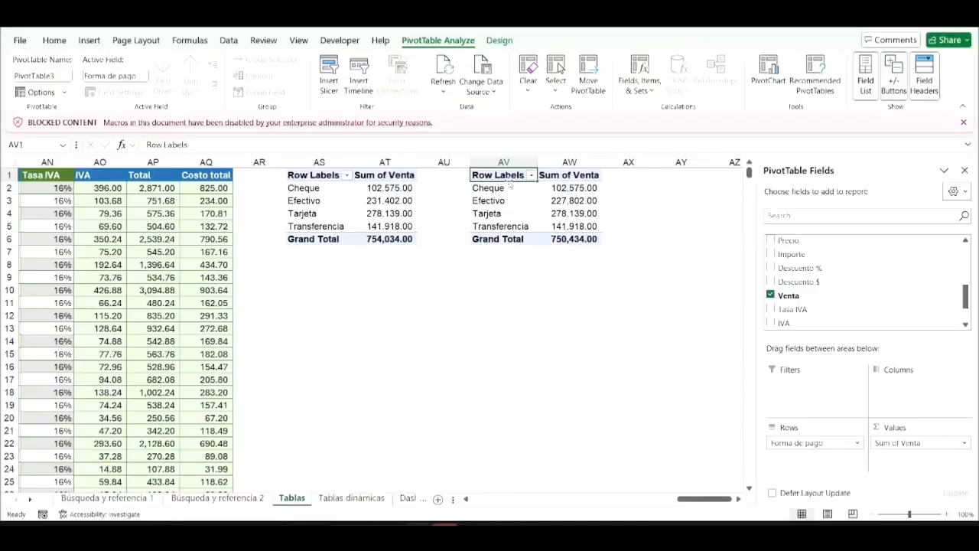
pyautogui.moveTo(497, 176); pyautogui.dragTo(575, 239)
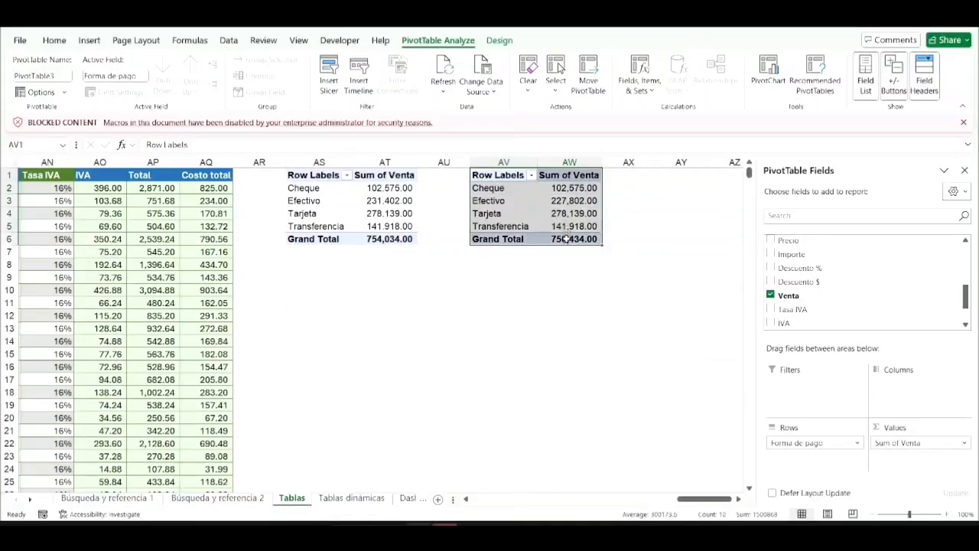
pyautogui.click(351, 264)
pyautogui.hotkey('ctrl', 'Left')
pyautogui.hotkey('ctrl', 'Left')
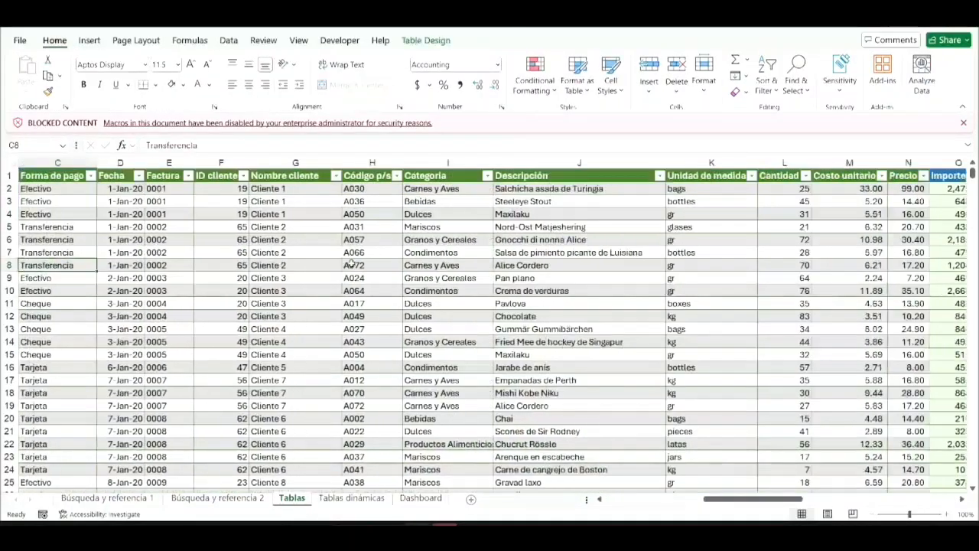
pyautogui.hotkey('ctrl', 'Down')
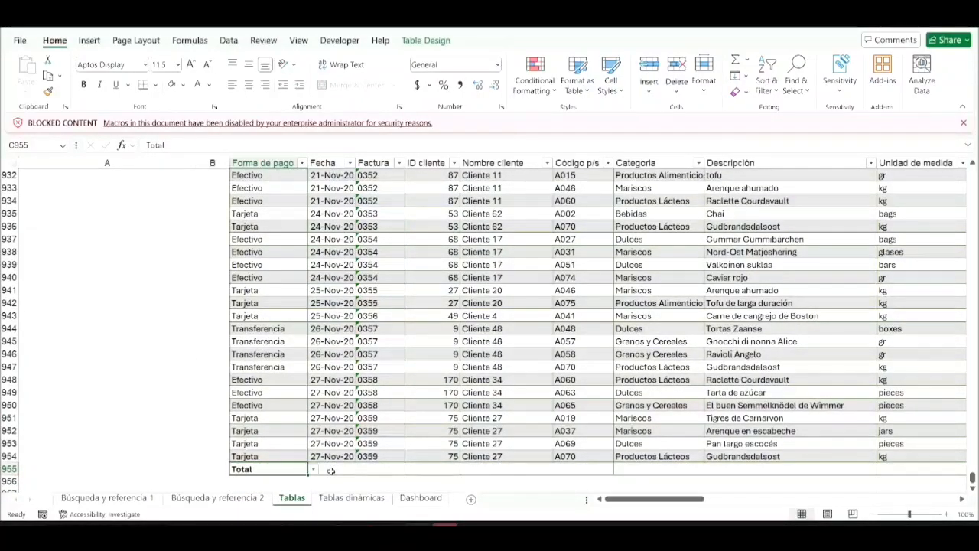
pyautogui.click(433, 42)
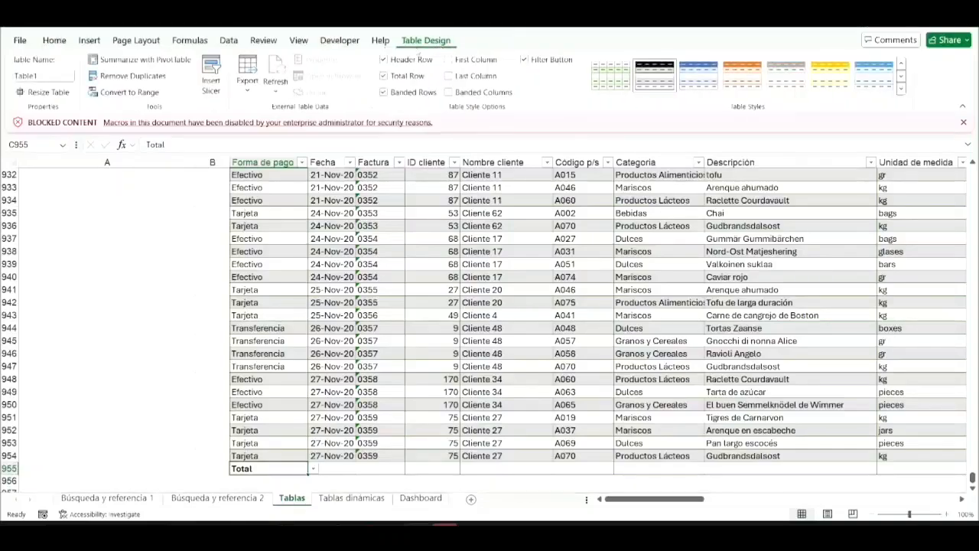
pyautogui.click(413, 76)
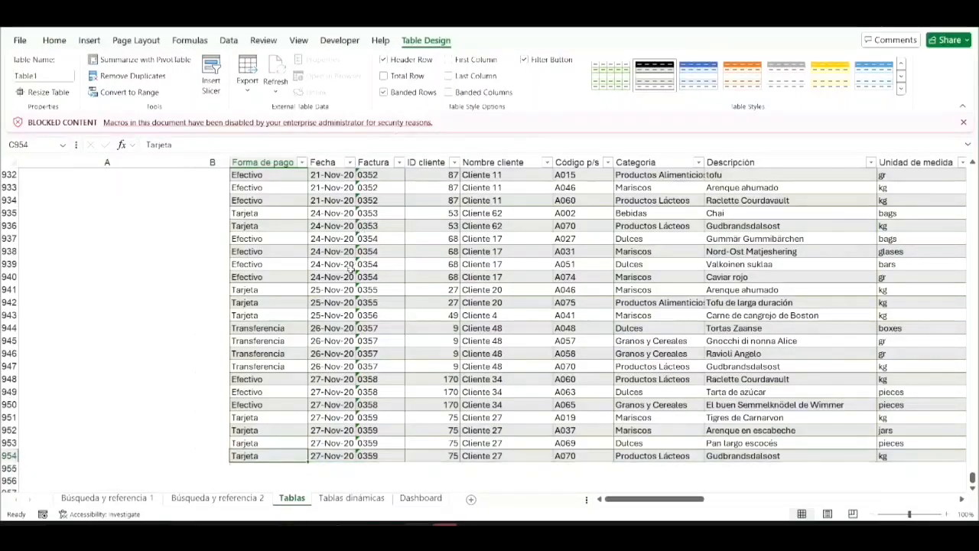
# Add a new record directly below Table1's last row with Efectivo as its Forma de pago.
pyautogui.scroll(-4, 352, 268)
pyautogui.click(265, 317)
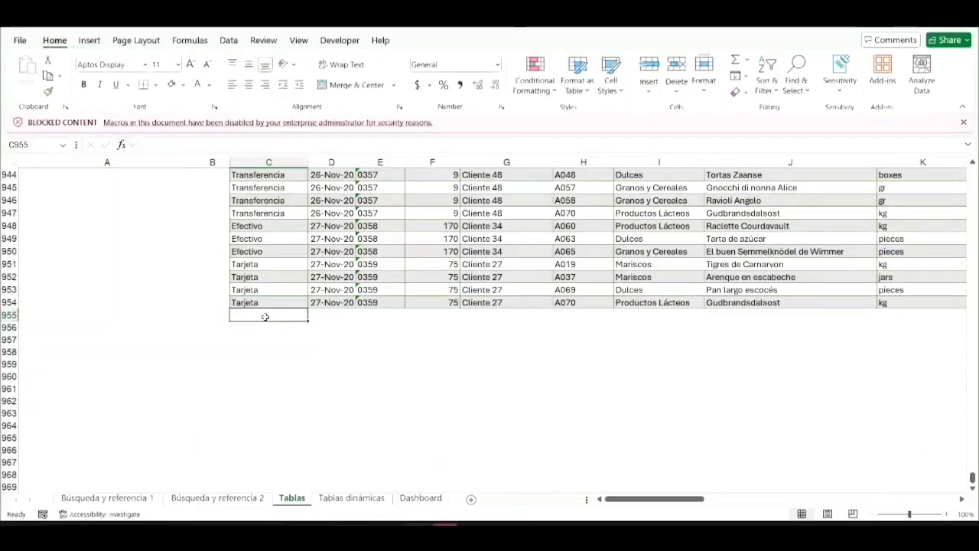
pyautogui.write('Efectivo')
pyautogui.press('Tab')
pyautogui.press('Tab')
pyautogui.press('Tab')
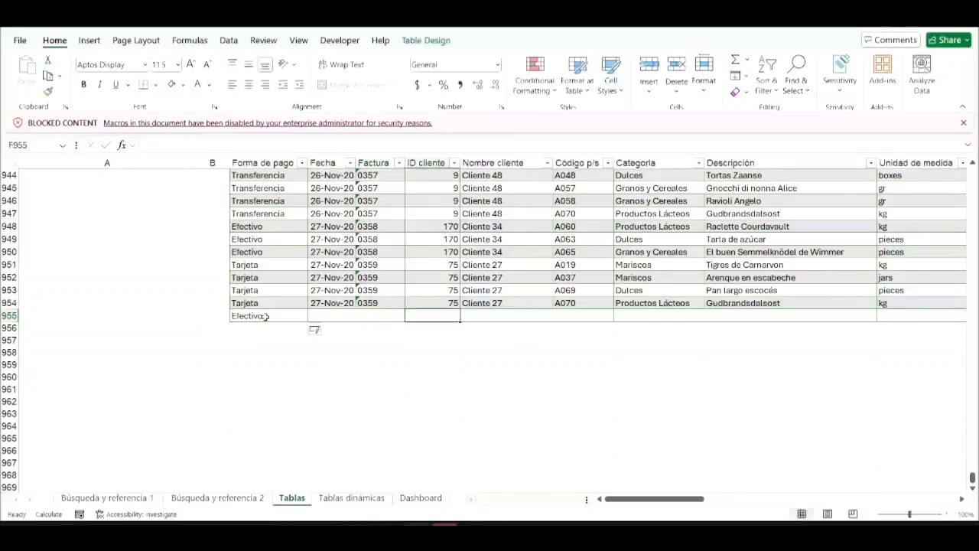
# Set the new Table1 row's Cantidad to 100.
pyautogui.press('Tab')
pyautogui.press('Tab')
pyautogui.press('Tab')
pyautogui.press('Tab')
pyautogui.press('Tab')
pyautogui.press('Tab')
pyautogui.hotkey('shift', 'Tab')
pyautogui.hotkey('shift', 'Tab')
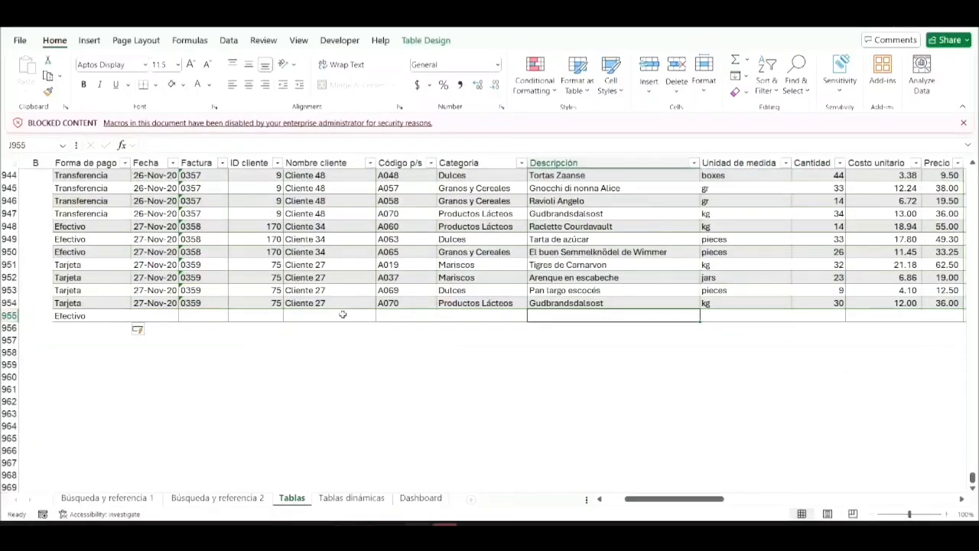
pyautogui.moveTo(359, 317); pyautogui.dragTo(444, 322)
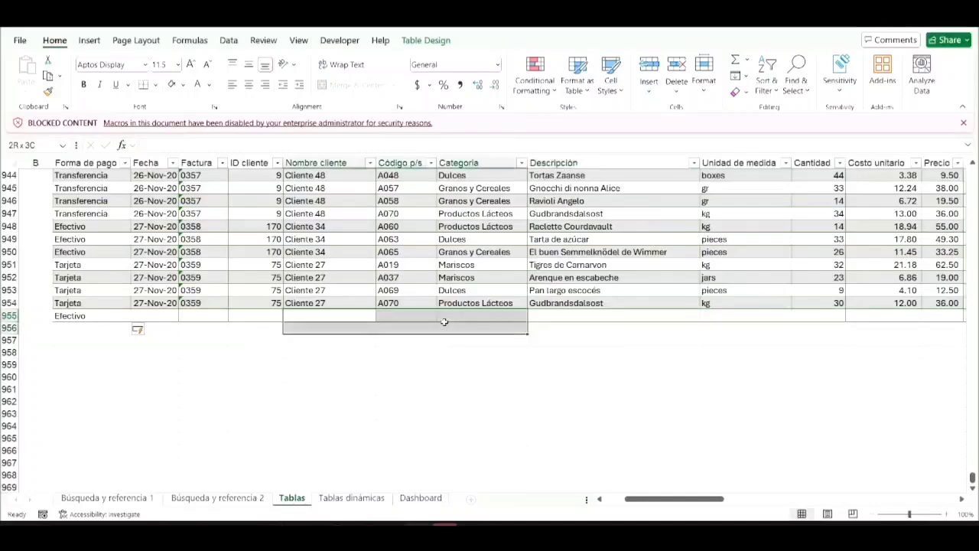
pyautogui.hscroll(5, 610, 323)
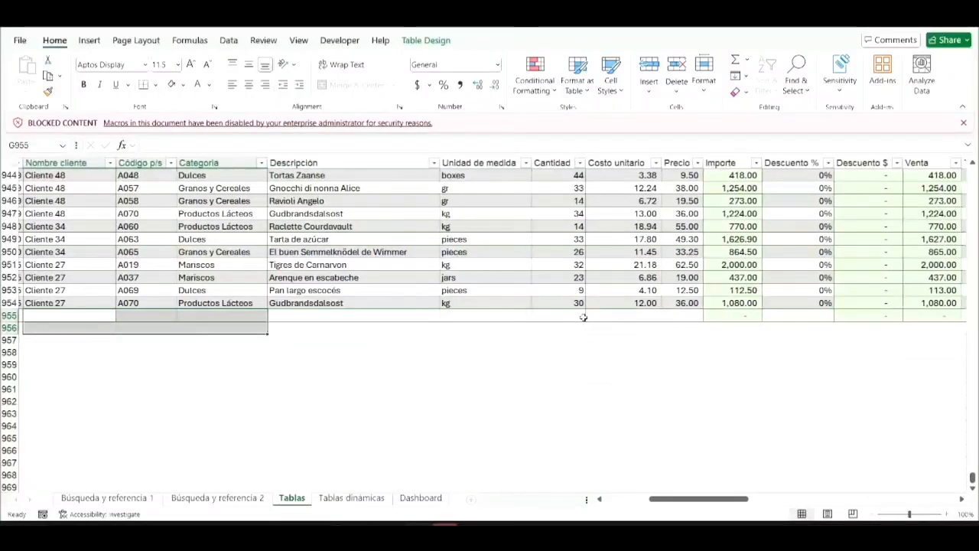
pyautogui.click(581, 317)
pyautogui.write('10')
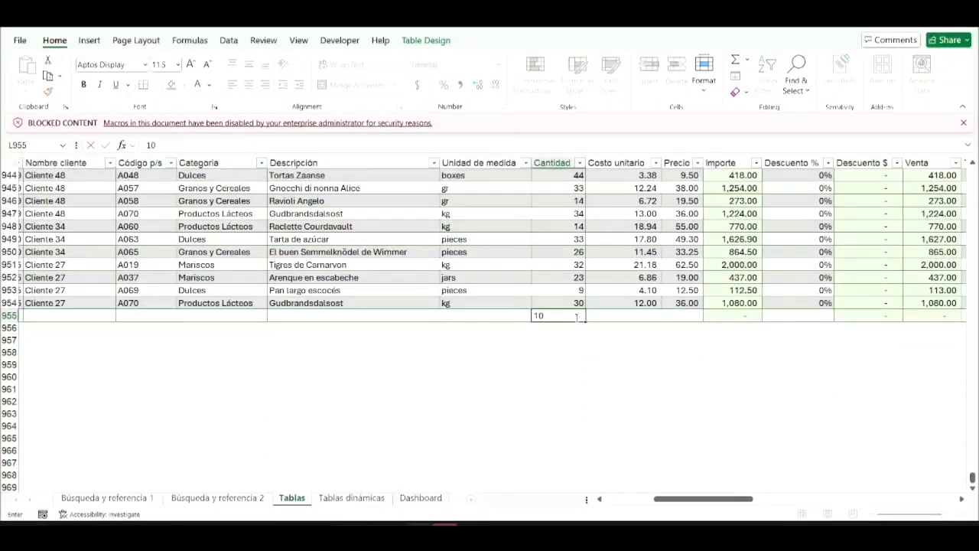
pyautogui.write('0')
pyautogui.press('Tab')
pyautogui.press('Tab')
pyautogui.press('Tab')
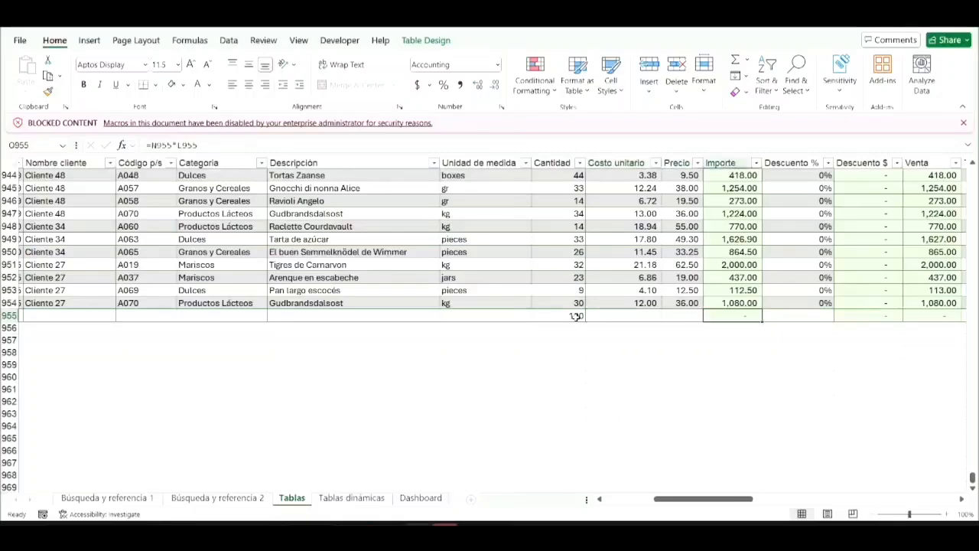
# Set the new Table1 row's Costo unitario to 23 and its Precio to 55.
pyautogui.press('Right')
pyautogui.press('Right')
pyautogui.press('Right')
pyautogui.press('Right')
pyautogui.press('Right')
pyautogui.press('Left')
pyautogui.press('Left')
pyautogui.press('Left')
pyautogui.press('Left')
pyautogui.press('Left')
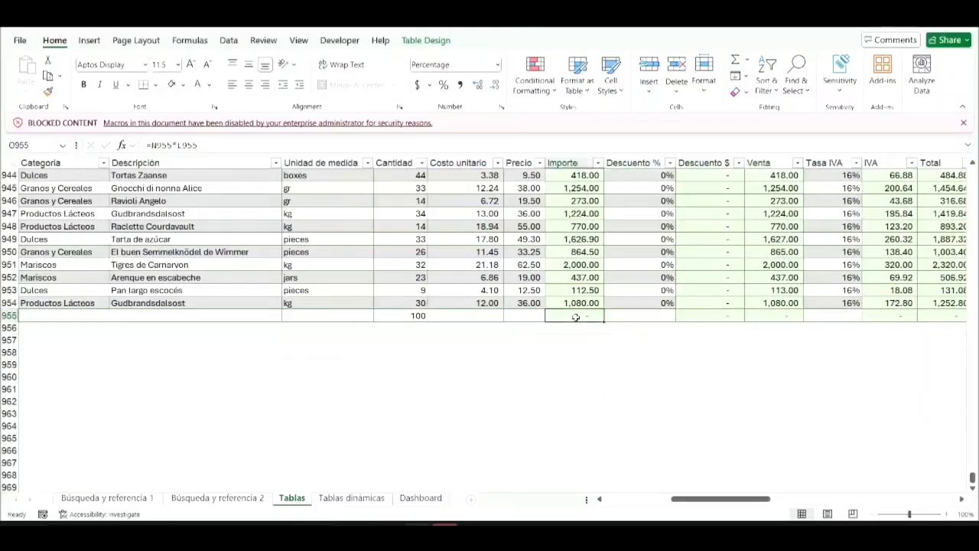
pyautogui.press('Left')
pyautogui.press('Left')
pyautogui.press('Up')
pyautogui.press('Up')
pyautogui.press('Up')
pyautogui.press('Up')
pyautogui.press('Up')
pyautogui.press('Down')
pyautogui.press('Down')
pyautogui.press('Down')
pyautogui.press('Down')
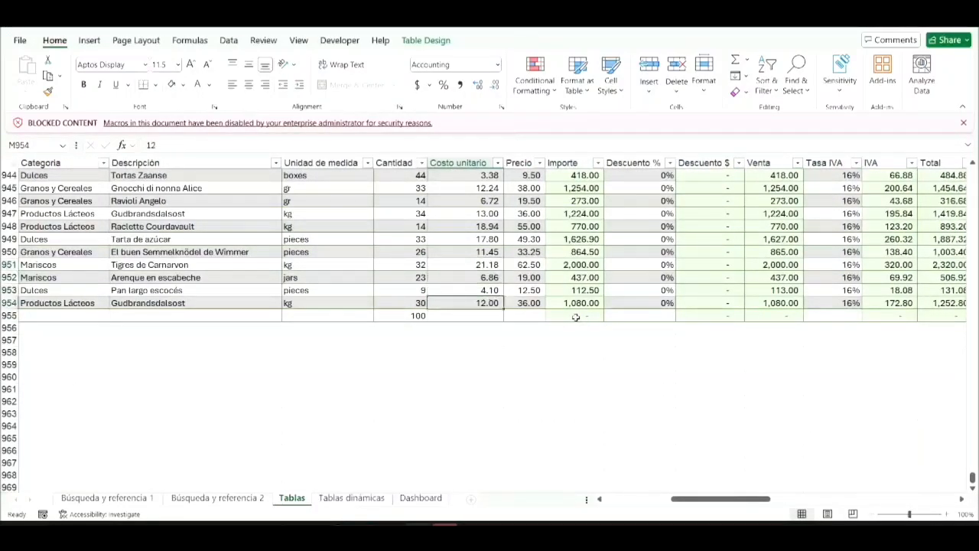
pyautogui.press('Down')
pyautogui.write('23')
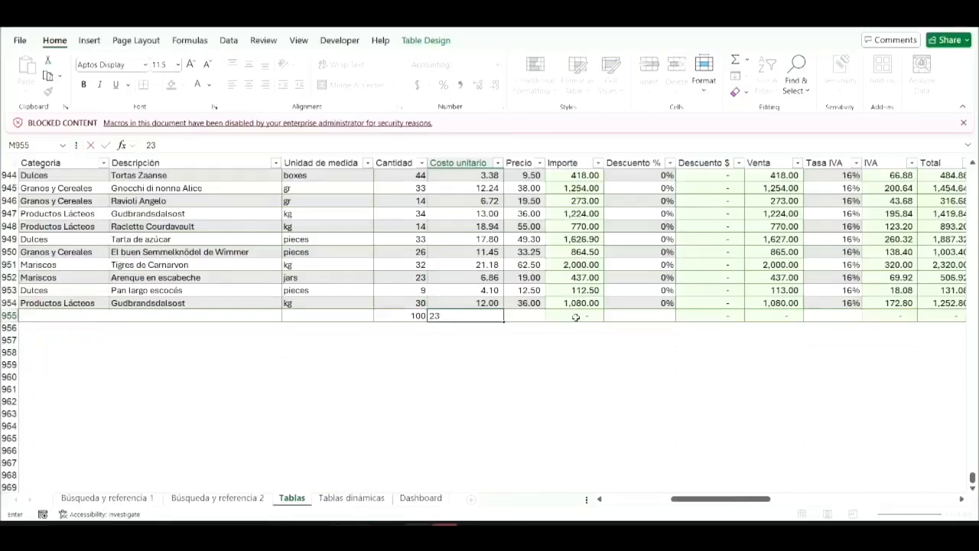
pyautogui.press('Tab')
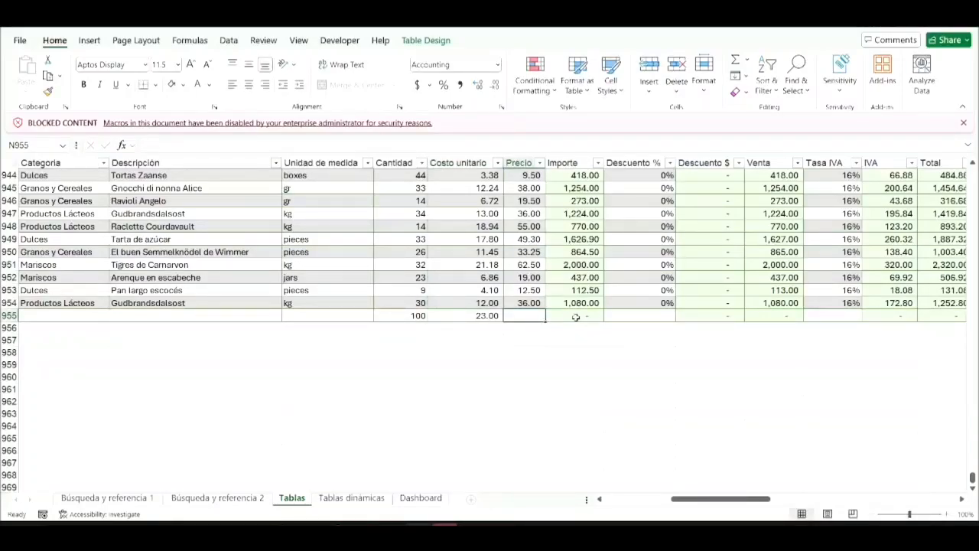
pyautogui.write('55')
pyautogui.press('Tab')
pyautogui.press('Tab')
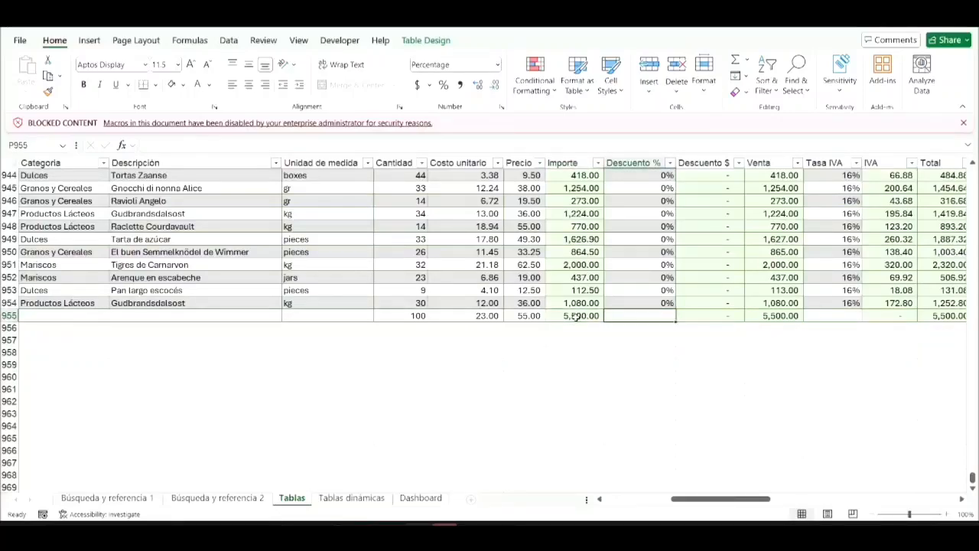
# Fill in the new Table1 row's Descuento % as 0% and its Tasa IVA as 16%.
pyautogui.write('.16')
pyautogui.press('Tab')
pyautogui.press('Tab')
pyautogui.press('Tab')
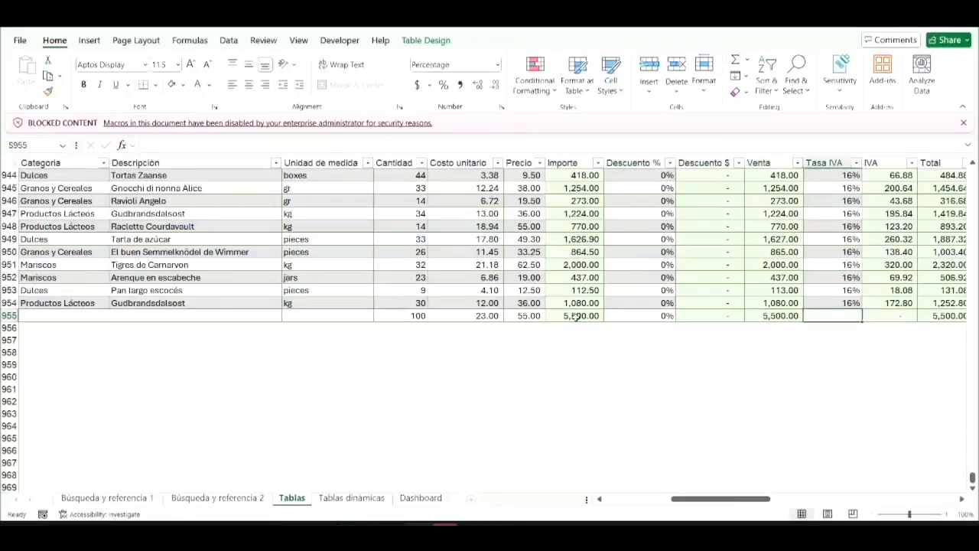
pyautogui.write('.16')
pyautogui.press('Tab')
pyautogui.press('Tab')
pyautogui.press('Tab')
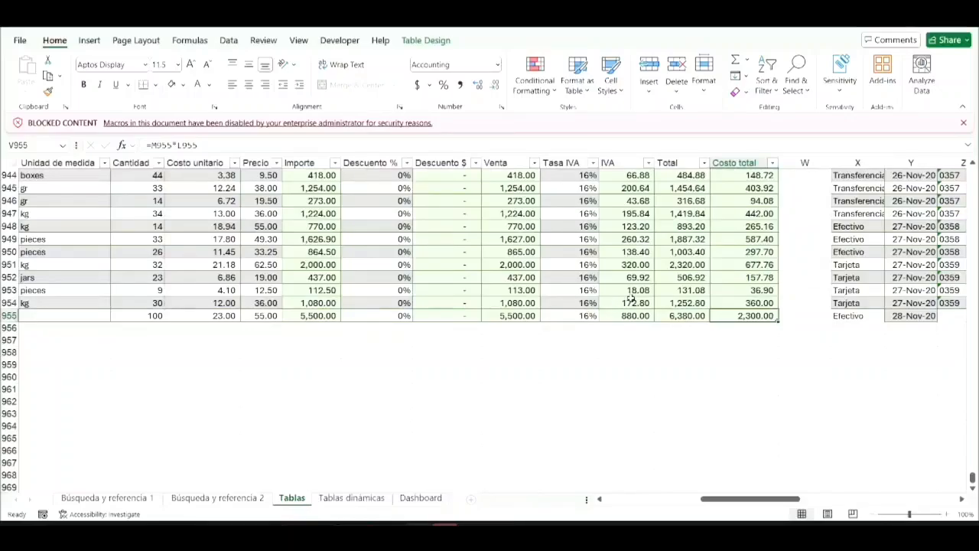
# Compare the Sum of Venta amounts in the plain-range PivotTable and the Table1 PivotTable.
pyautogui.hotkey('ctrl', 'Up')
pyautogui.press('Right')
pyautogui.press('Right')
pyautogui.press('Right')
pyautogui.hotkey('ctrl', 'Right')
pyautogui.press('Right')
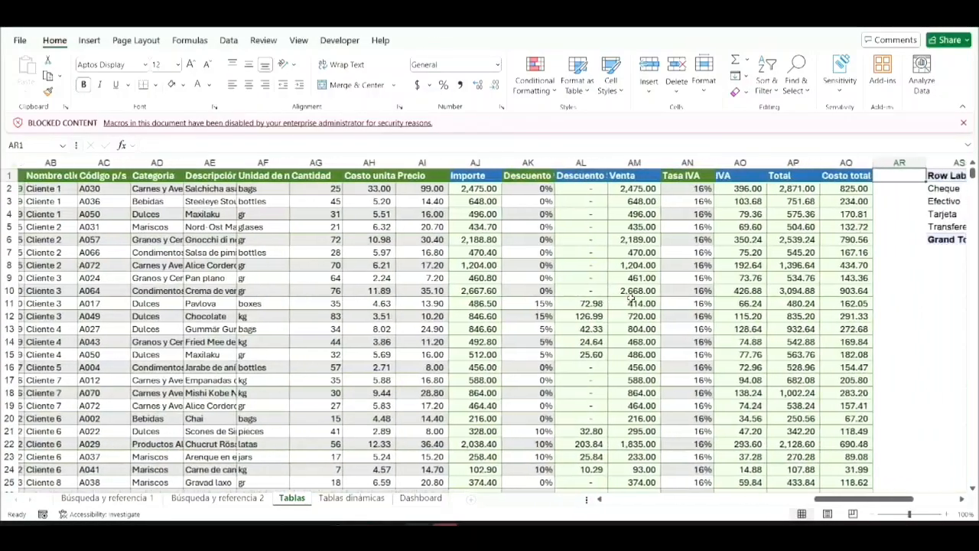
pyautogui.press('Right')
pyautogui.press('Right')
pyautogui.press('Right')
pyautogui.press('Right')
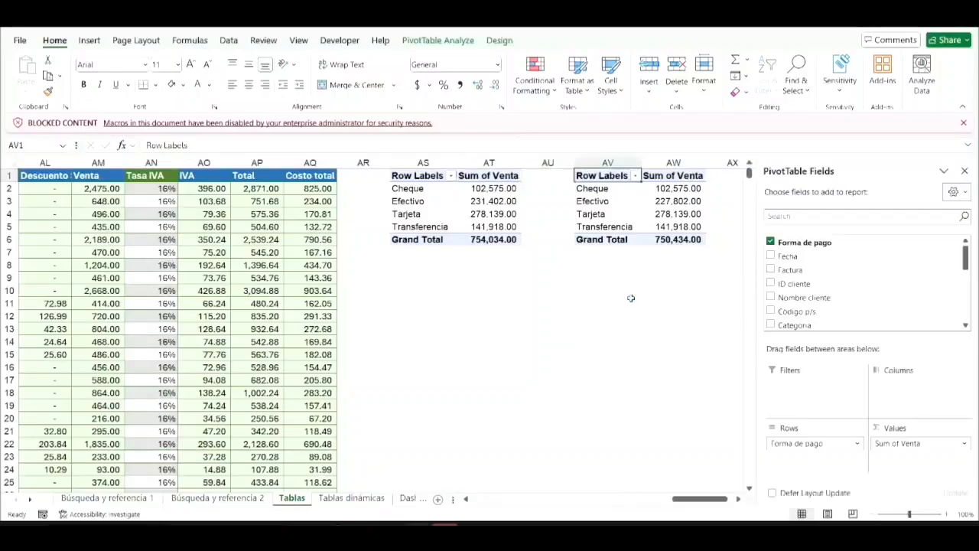
# Change the Forma de pago in the plain range's last row, cell X955, to Compensacion.
pyautogui.press('Down')
pyautogui.press('Left')
pyautogui.press('Left')
pyautogui.press('Left')
pyautogui.press('Left')
pyautogui.press('Left')
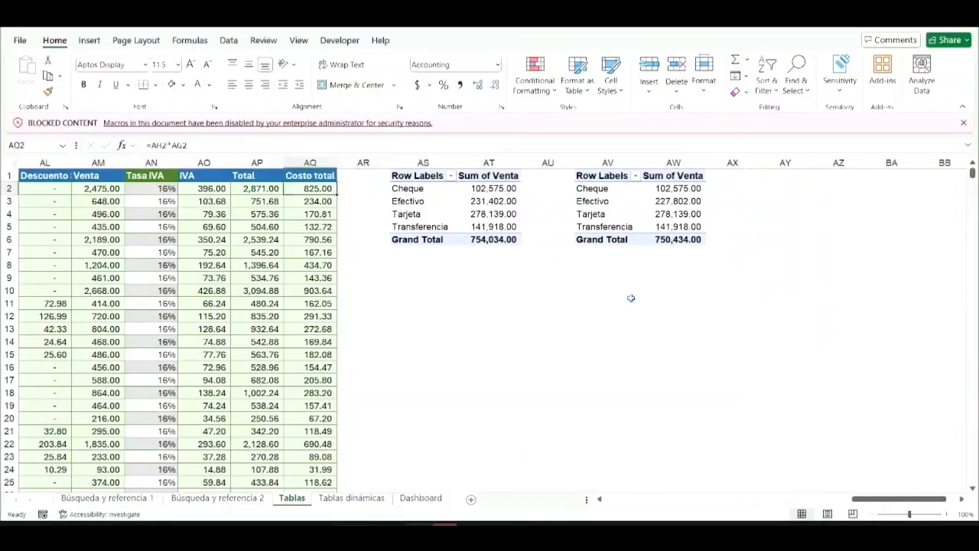
pyautogui.press('Left')
pyautogui.hotkey('ctrl', 'Left')
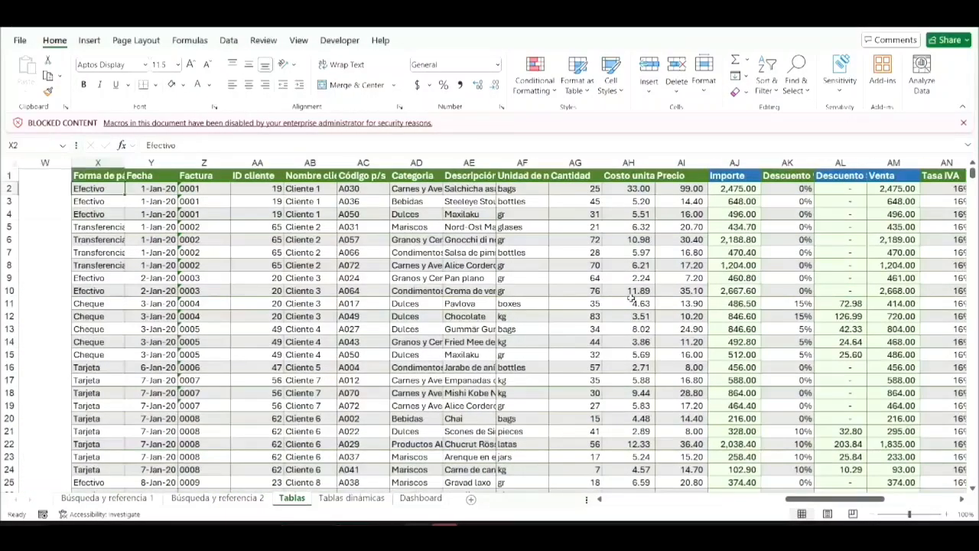
pyautogui.hotkey('ctrl', 'Down')
pyautogui.write('cC')
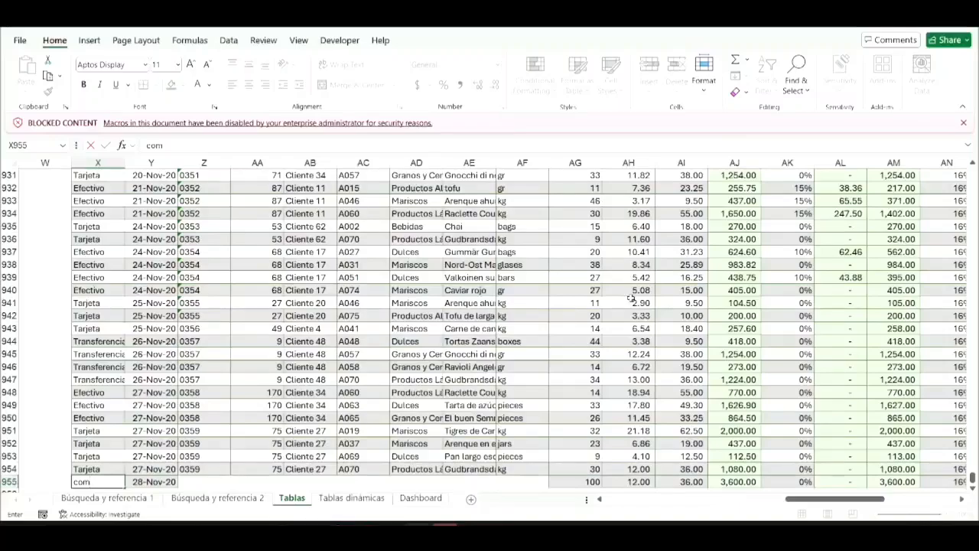
pyautogui.press('BackSpace')
pyautogui.press('BackSpace')
pyautogui.write('Compensacion')
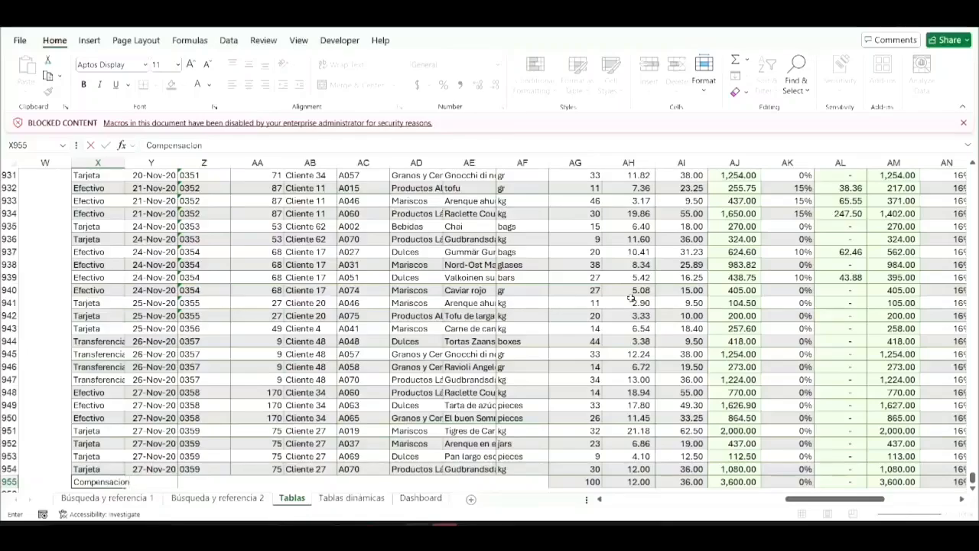
pyautogui.press('Return')
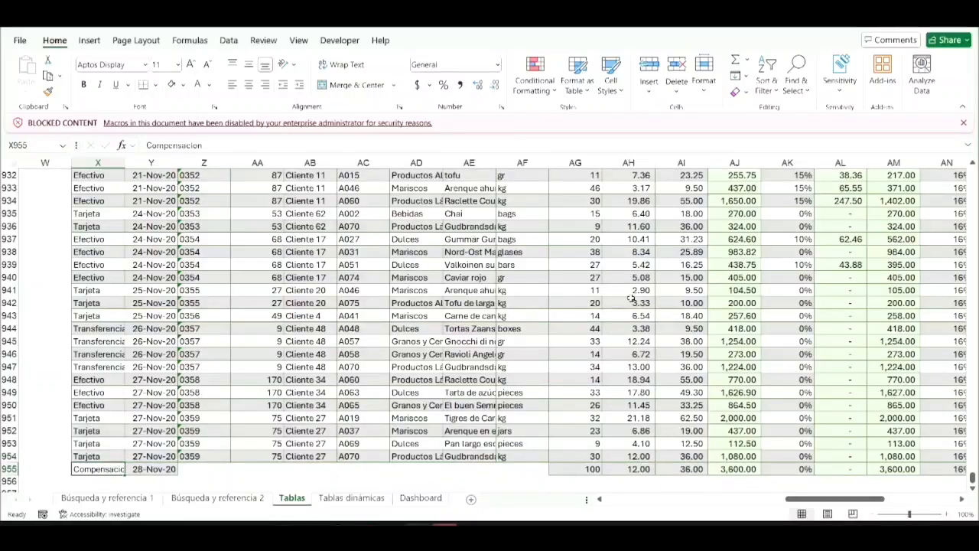
# Refresh the PivotTable based on Table1.
pyautogui.hotkey('ctrl', 'Up')
pyautogui.press('Right')
pyautogui.press('Right')
pyautogui.press('Right')
pyautogui.press('Right')
pyautogui.press('Right')
pyautogui.press('Right')
pyautogui.press('Right')
pyautogui.press('Right')
pyautogui.press('Right')
pyautogui.press('Right')
pyautogui.press('Right')
pyautogui.press('Right')
pyautogui.press('Right')
pyautogui.press('Right')
pyautogui.press('Right')
pyautogui.press('Right')
pyautogui.press('Right')
pyautogui.press('Right')
pyautogui.press('Right')
pyautogui.press('Right')
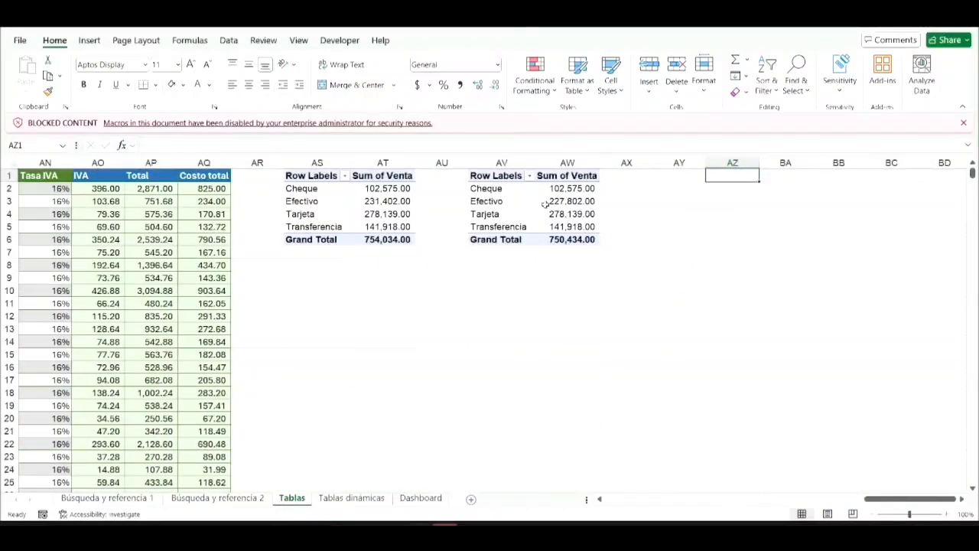
pyautogui.click(504, 202)
pyautogui.rightClick(503, 202)
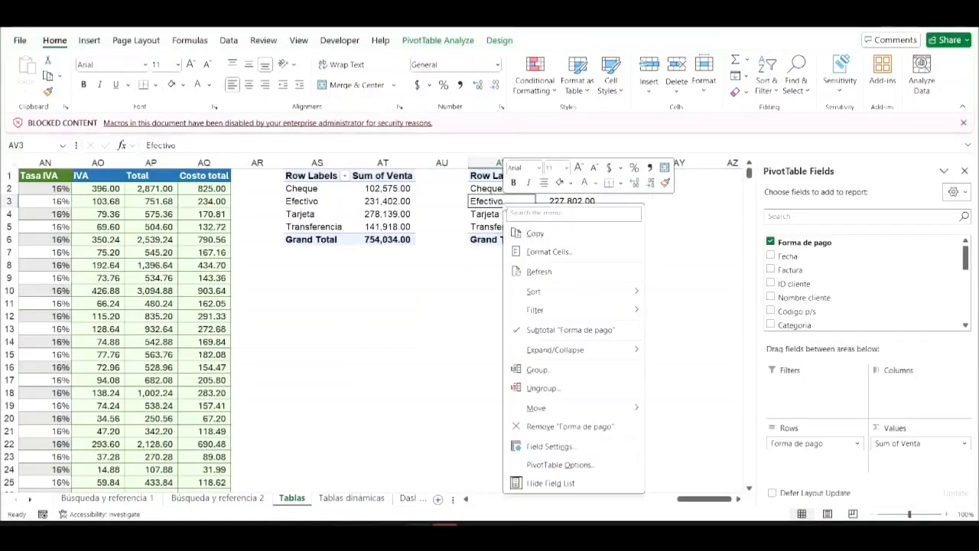
pyautogui.click(539, 271)
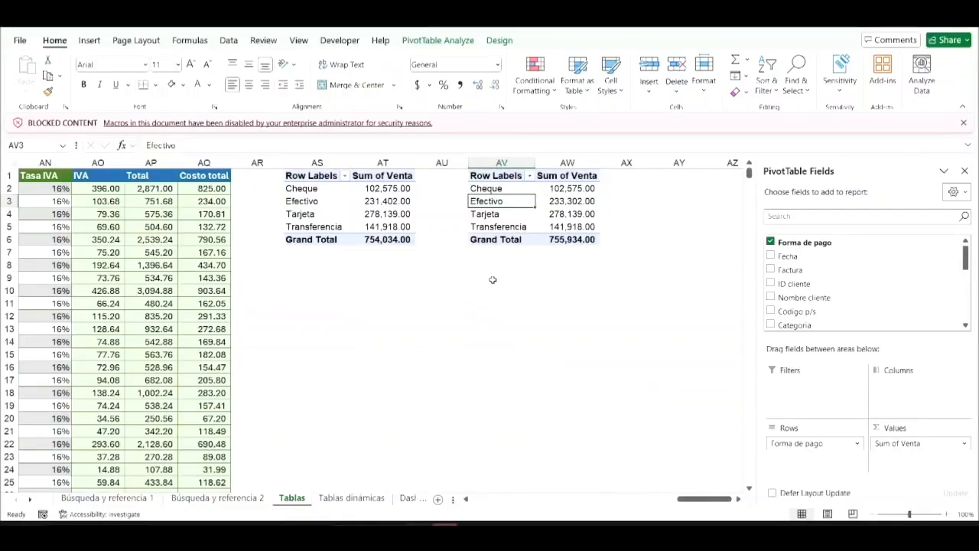
# Examine the entries in the plain range's last row, row 955, alongside the rows directly above it.
pyautogui.click(277, 314)
pyautogui.hotkey('ctrl', 'Left')
pyautogui.hotkey('ctrl', 'Left')
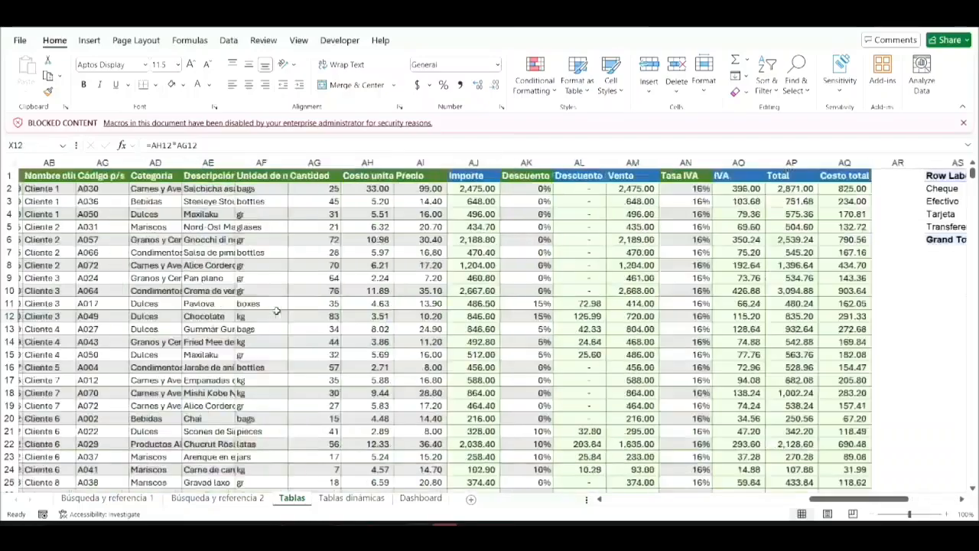
pyautogui.hotkey('ctrl', 'Down')
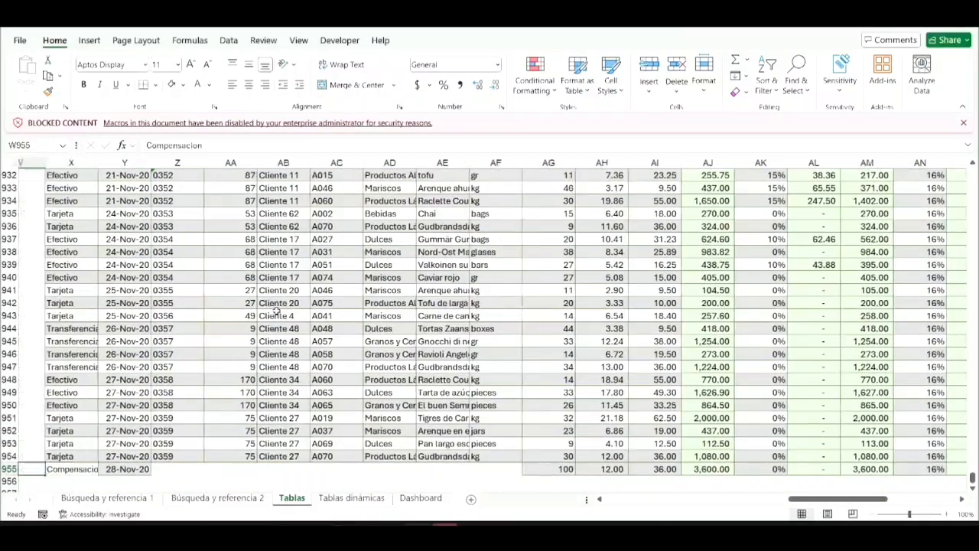
pyautogui.press('Right')
pyautogui.press('Left')
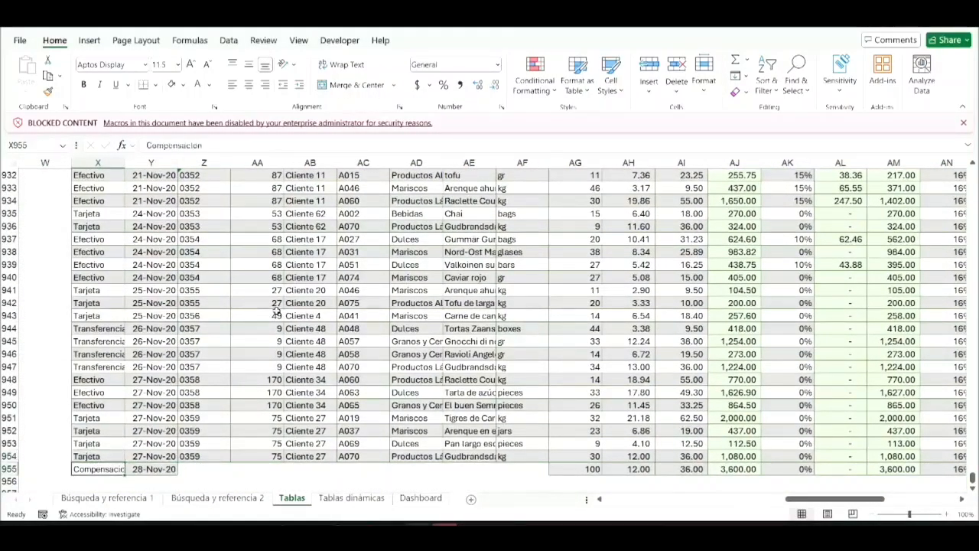
pyautogui.press('Right')
pyautogui.press('Right')
pyautogui.press('Right')
pyautogui.press('Right')
pyautogui.press('Right')
pyautogui.press('Right')
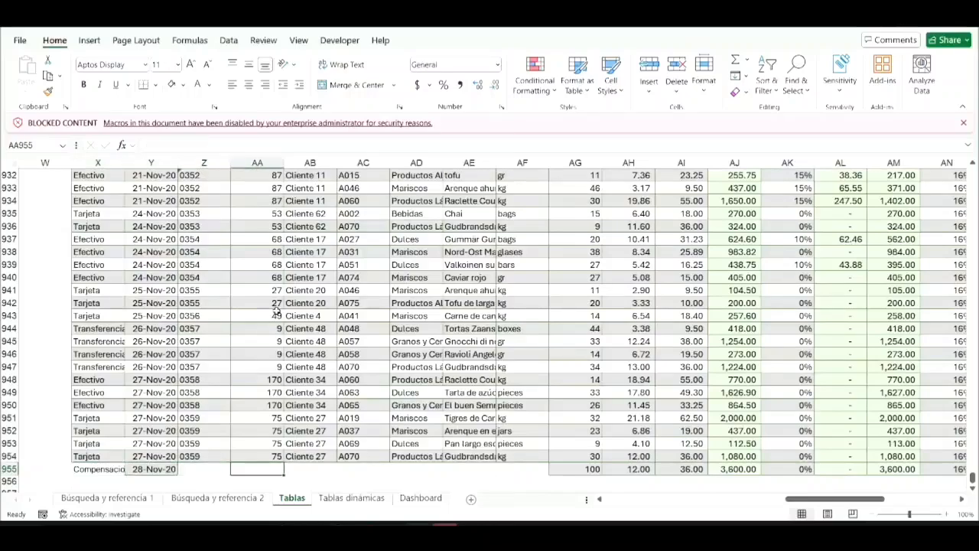
pyautogui.hotkey('ctrl', 'Left')
pyautogui.hotkey('ctrl', 'Left')
pyautogui.press('Up')
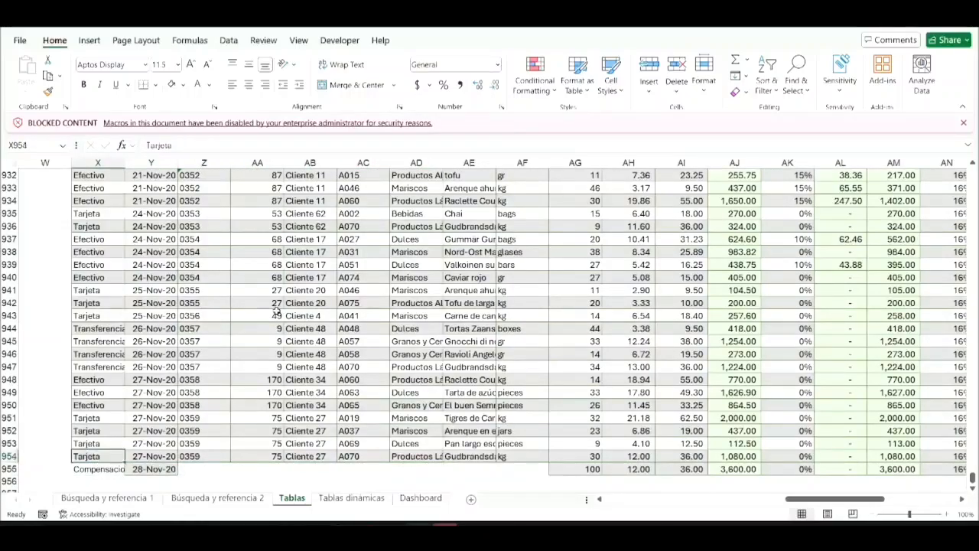
pyautogui.press('Down')
pyautogui.hotkey('ctrl', 'Left')
pyautogui.press('Right')
pyautogui.press('Right')
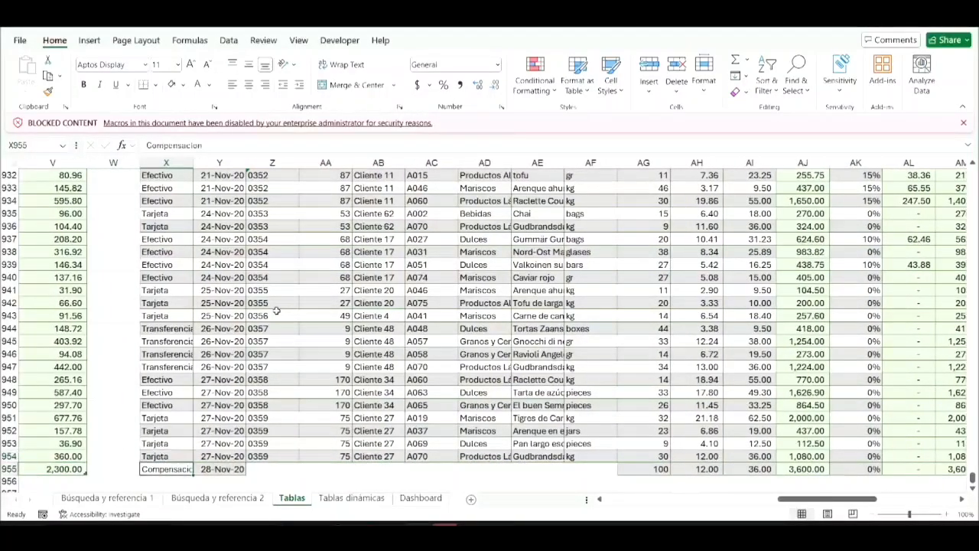
pyautogui.press('Up')
pyautogui.press('Down')
pyautogui.hotkey('shift', 'Right')
pyautogui.press('Up')
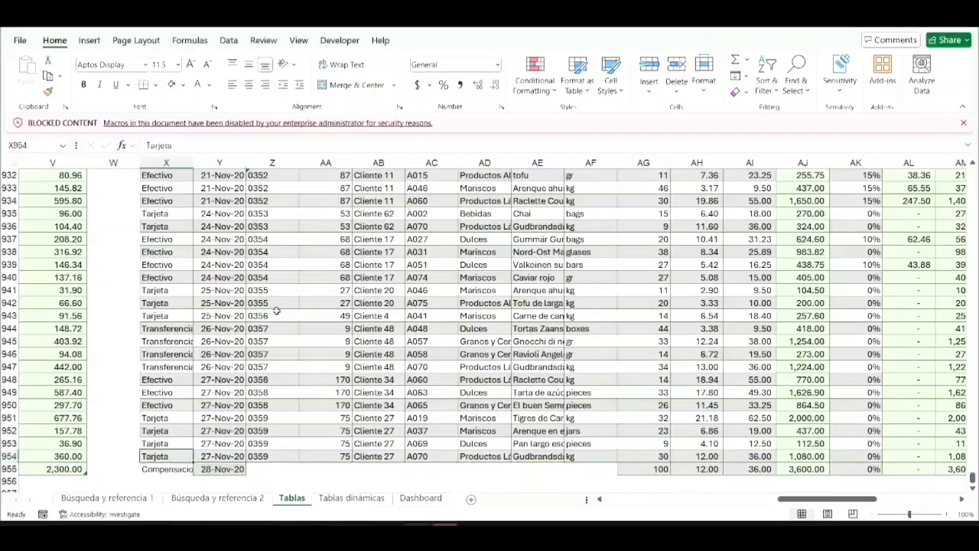
pyautogui.press('Up')
pyautogui.press('Down')
pyautogui.press('Down')
# Change the Forma de pago in Table1's last row, cell C955, to Compensacion.
pyautogui.hotkey('ctrl', 'Left')
pyautogui.hotkey('ctrl', 'Left')
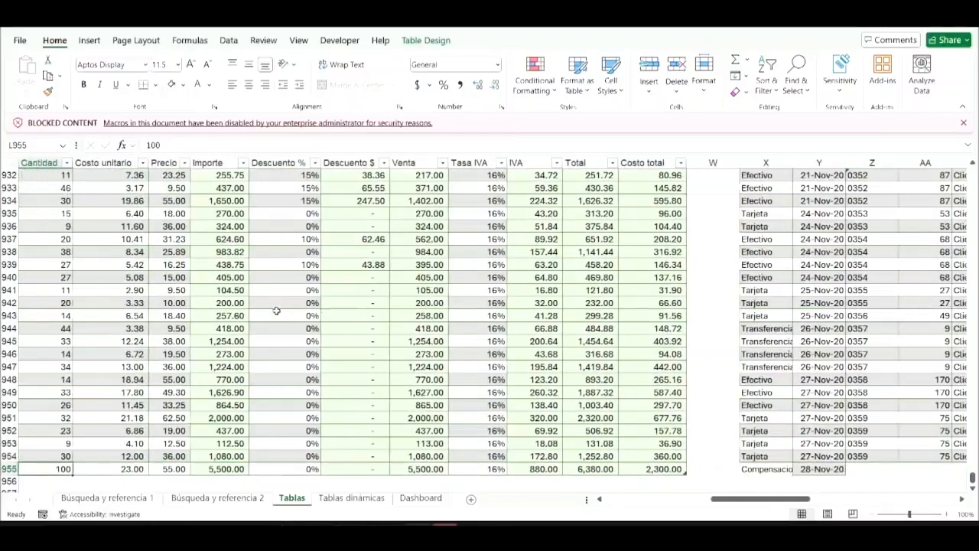
pyautogui.press('Left')
pyautogui.hotkey('ctrl', 'Left')
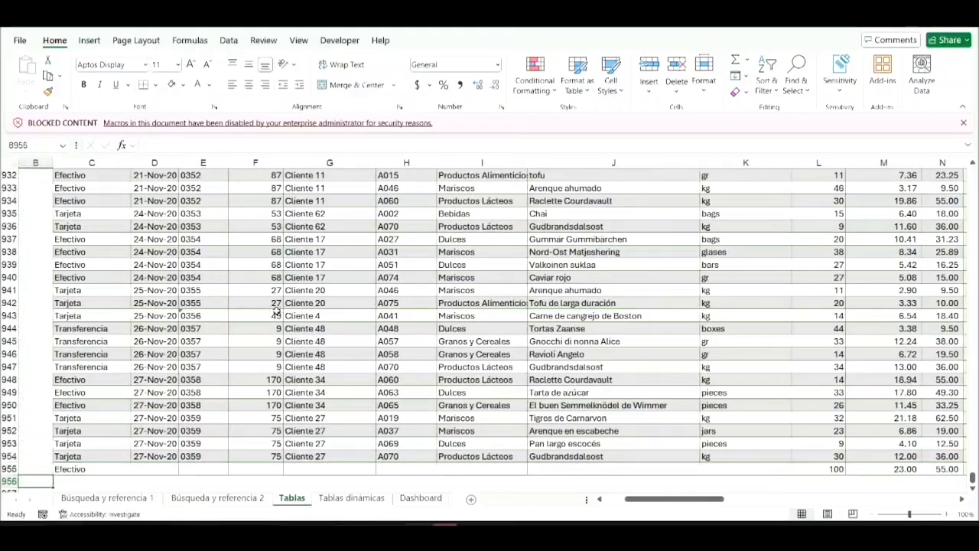
pyautogui.press('Down')
pyautogui.press('Up')
pyautogui.write('Cheque')
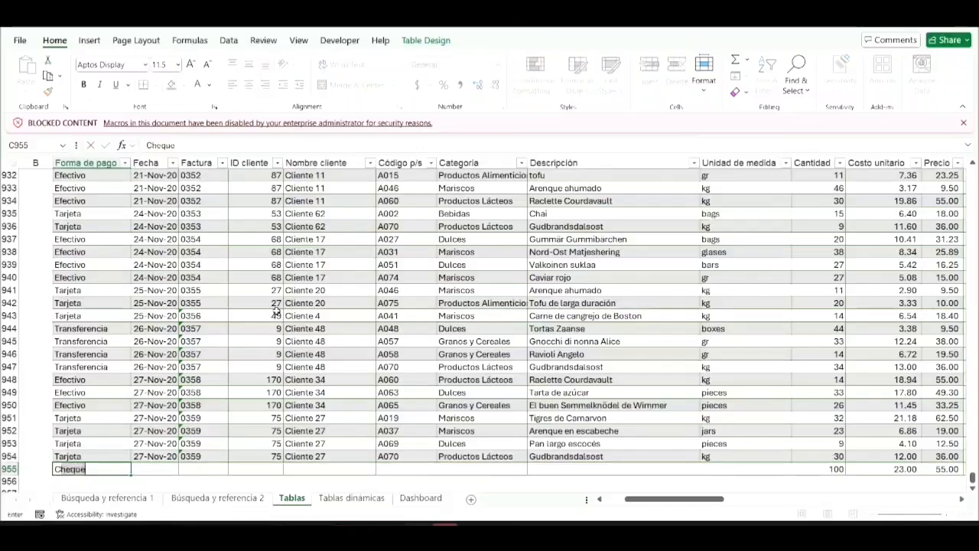
pyautogui.press('BackSpace')
pyautogui.press('BackSpace')
pyautogui.press('BackSpace')
pyautogui.press('BackSpace')
pyautogui.press('BackSpace')
pyautogui.write('ompens')
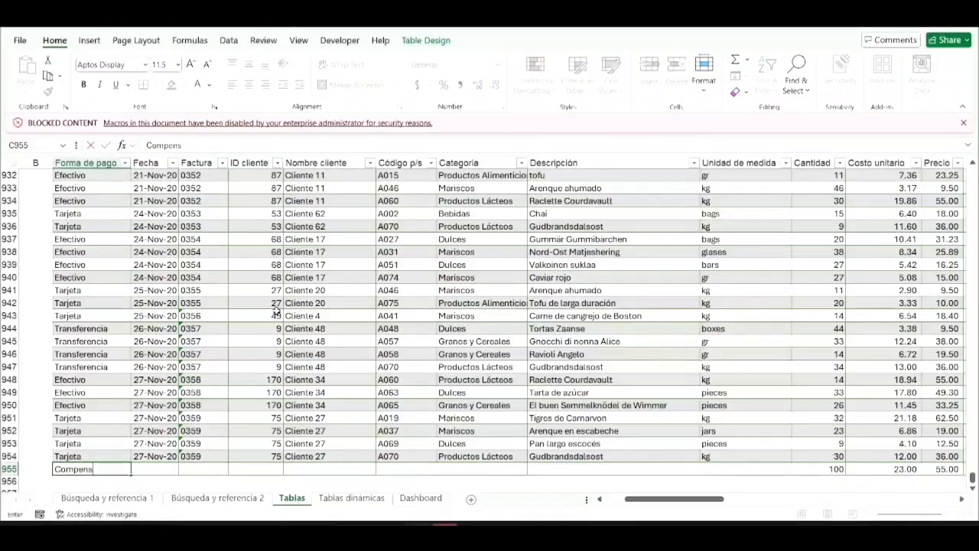
pyautogui.write('acion')
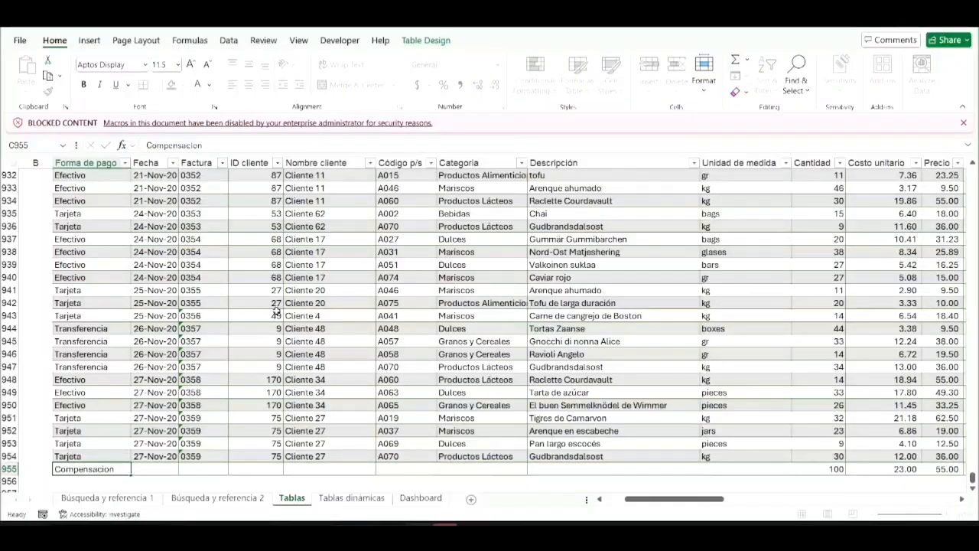
pyautogui.press('Return')
# Refresh the PivotTable based on Table1 and select its Compensacion row with the Sum of Venta amount.
pyautogui.press('Up')
pyautogui.press('Up')
pyautogui.hotkey('ctrl', 'Right')
pyautogui.hotkey('ctrl', 'Right')
pyautogui.hotkey('ctrl', 'Right')
pyautogui.hotkey('ctrl', 'Right')
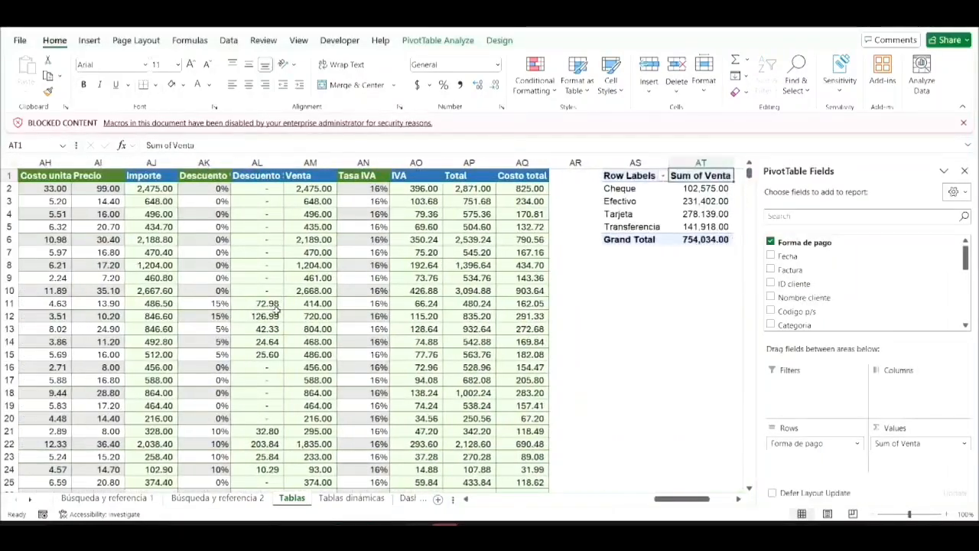
pyautogui.press('Right')
pyautogui.press('Right')
pyautogui.press('Right')
pyautogui.press('Right')
pyautogui.press('Right')
pyautogui.press('Right')
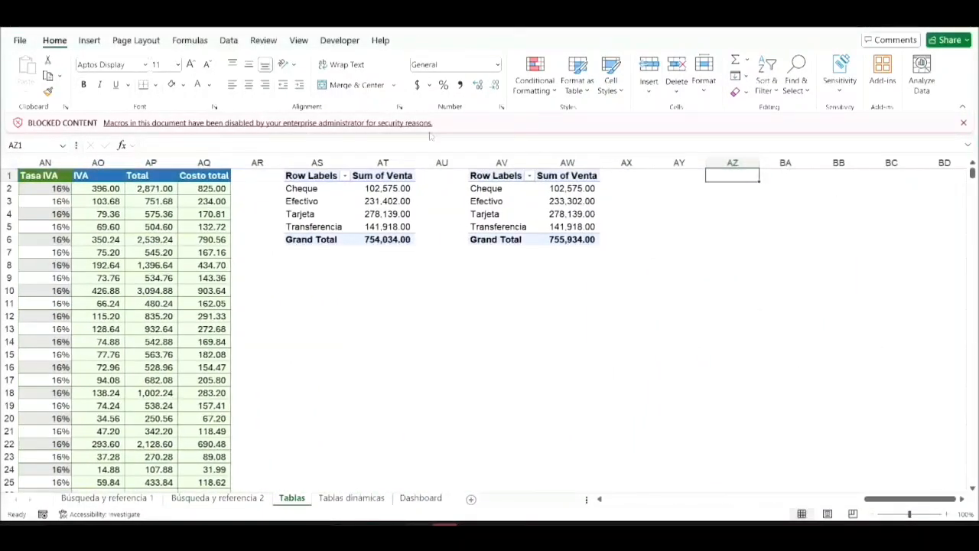
pyautogui.rightClick(498, 190)
pyautogui.click(536, 259)
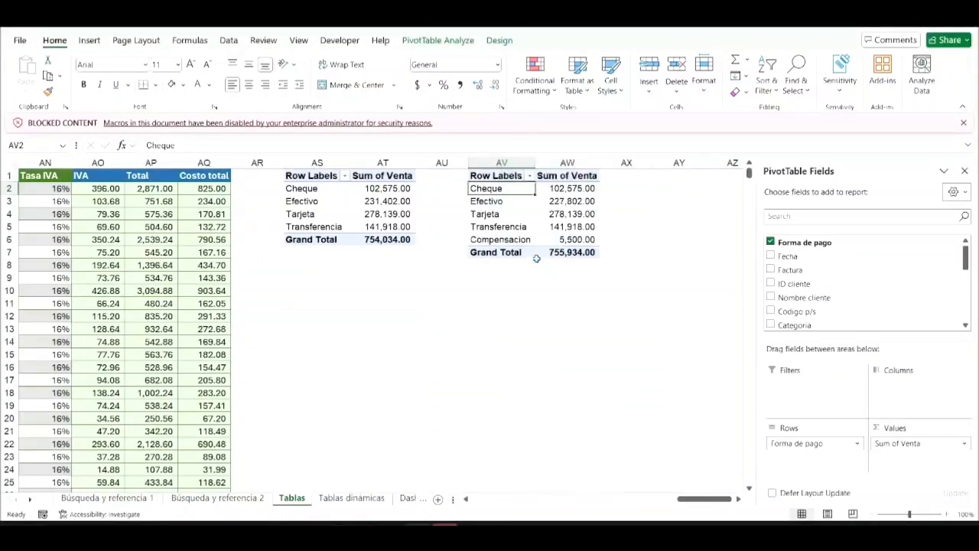
pyautogui.moveTo(505, 240); pyautogui.dragTo(563, 241)
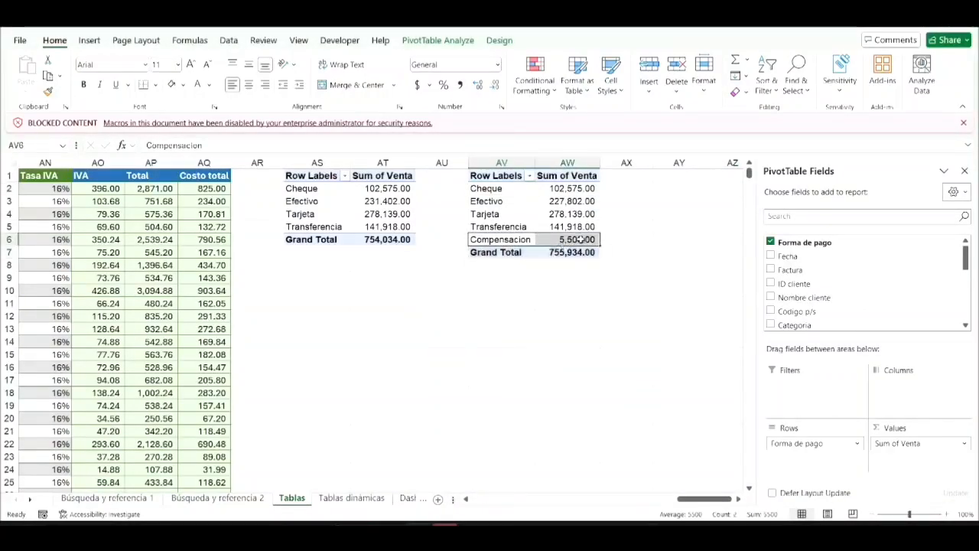
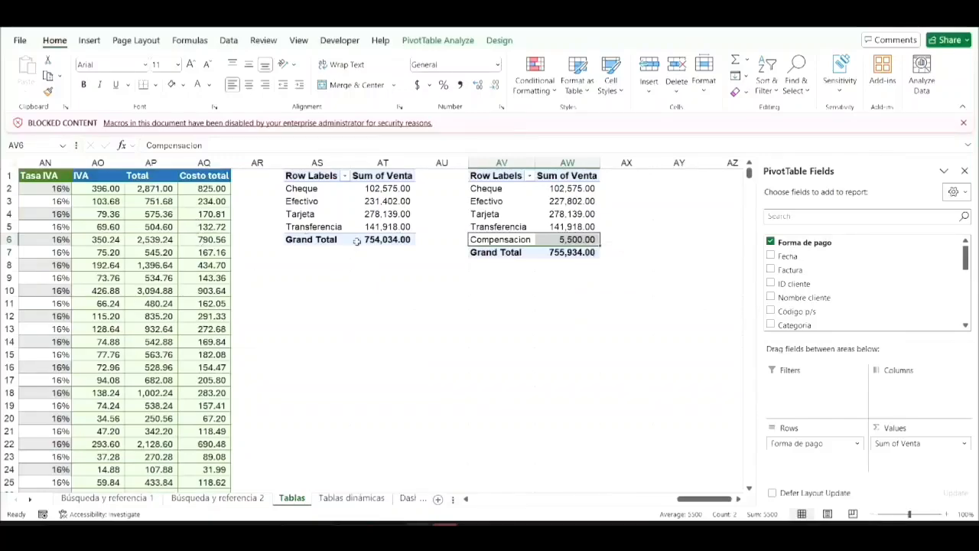
# Review the last columns of Table1 next to the plain-range copy of the data.
pyautogui.moveTo(356, 290); pyautogui.dragTo(510, 399)
pyautogui.click(162, 253)
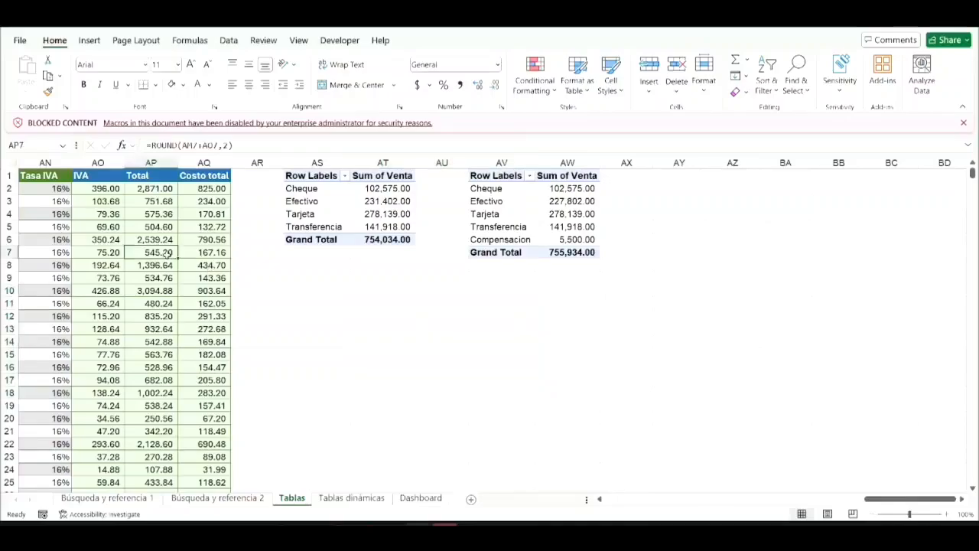
pyautogui.hscroll(-3, 166, 255)
pyautogui.hscroll(-5, 166, 255)
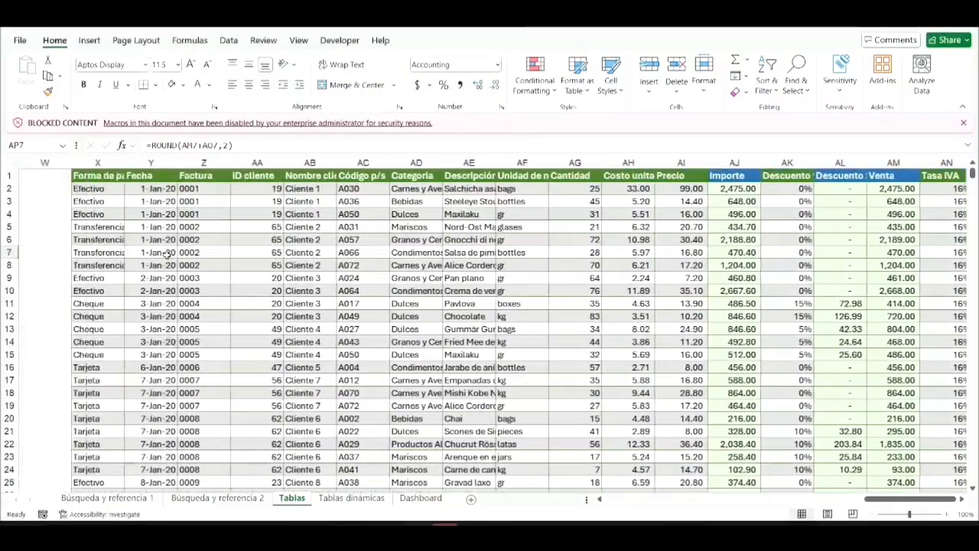
pyautogui.hscroll(-1, 166, 255)
pyautogui.click(132, 240)
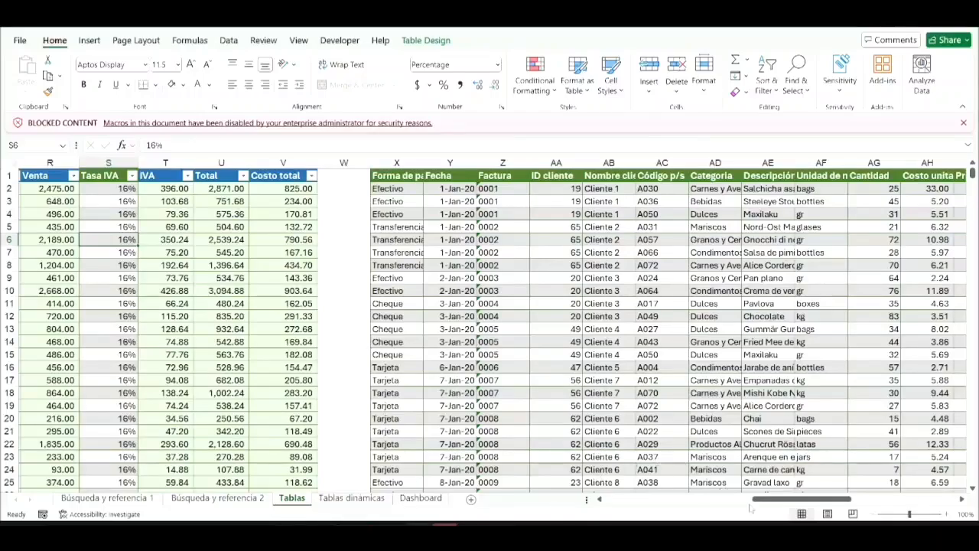
pyautogui.click(595, 403)
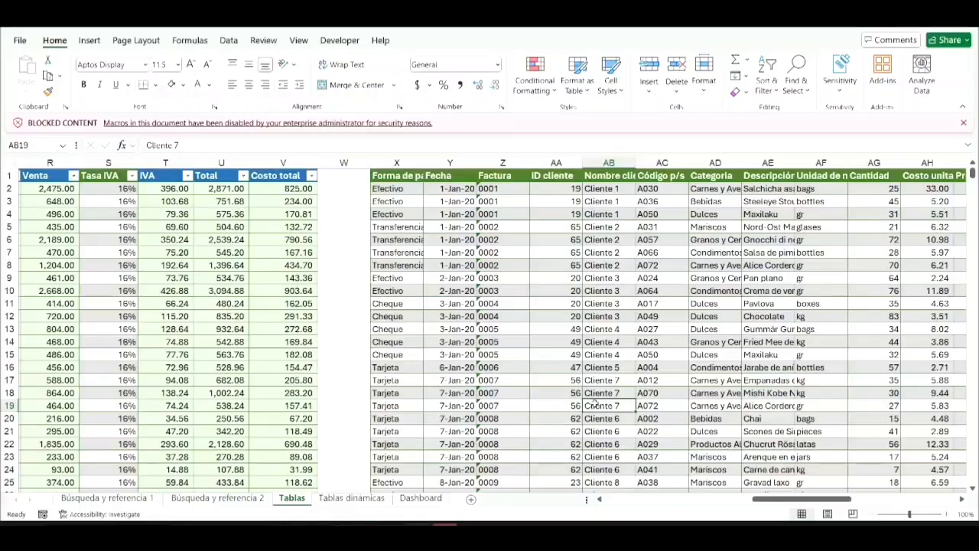
pyautogui.click(332, 257)
pyautogui.click(294, 255)
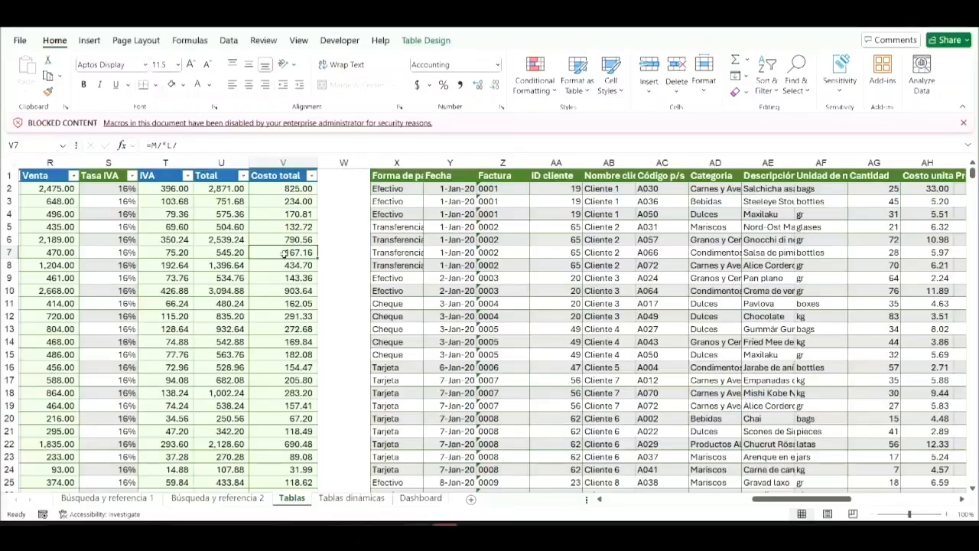
pyautogui.moveTo(226, 189); pyautogui.dragTo(238, 289)
pyautogui.click(226, 290)
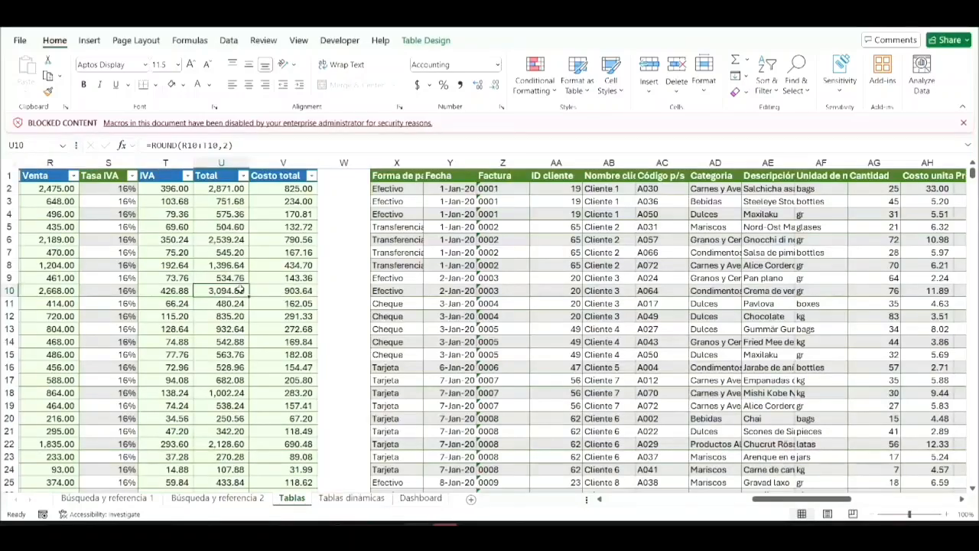
pyautogui.write('=')
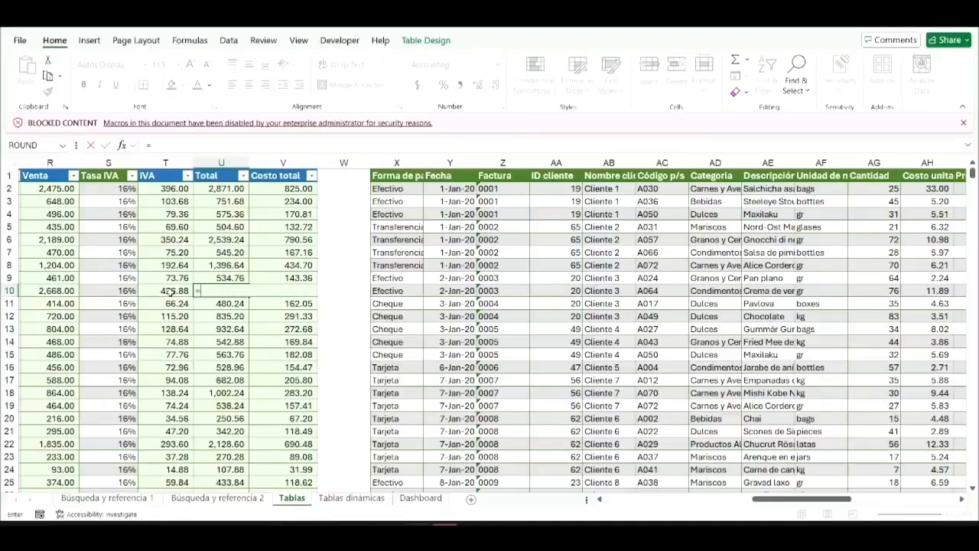
pyautogui.click(169, 291)
pyautogui.write('*1')
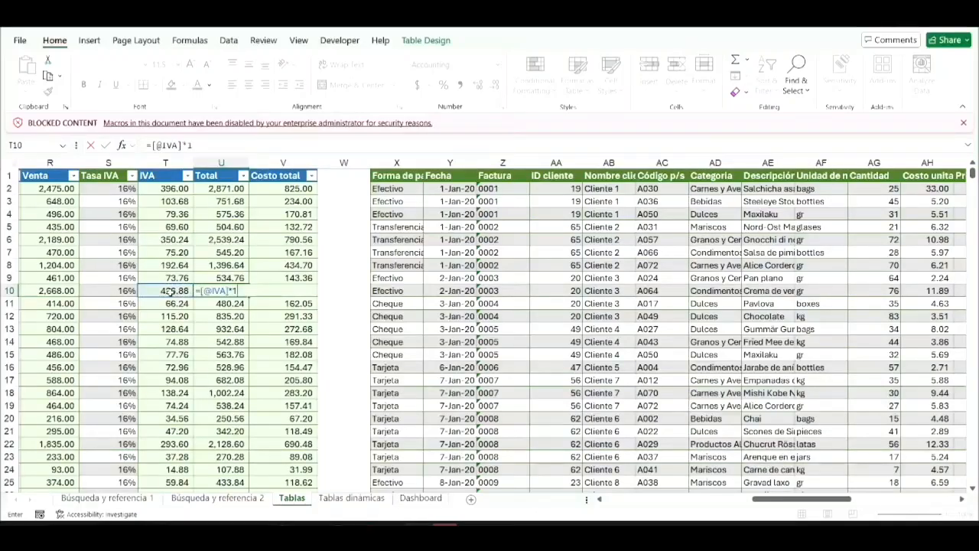
pyautogui.write('0%')
pyautogui.press('Return')
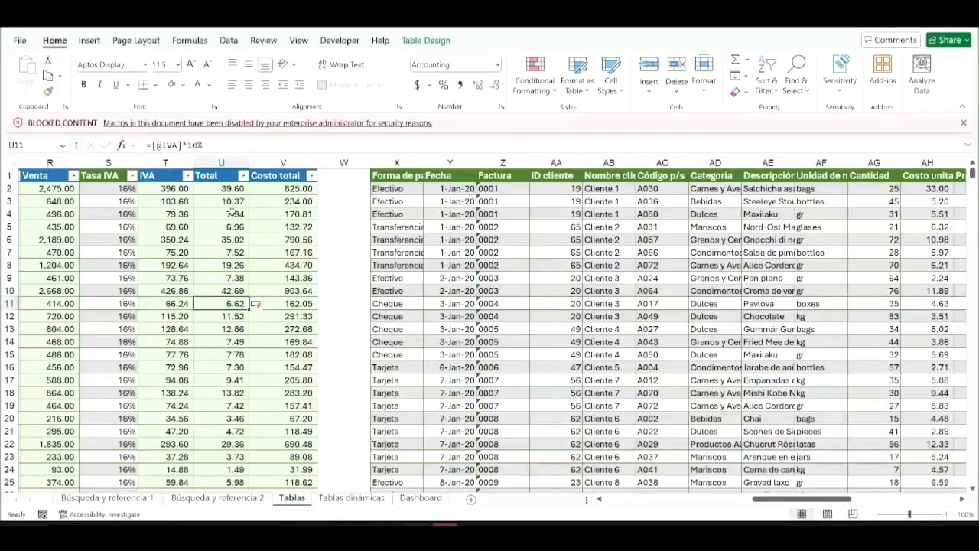
pyautogui.click(238, 288)
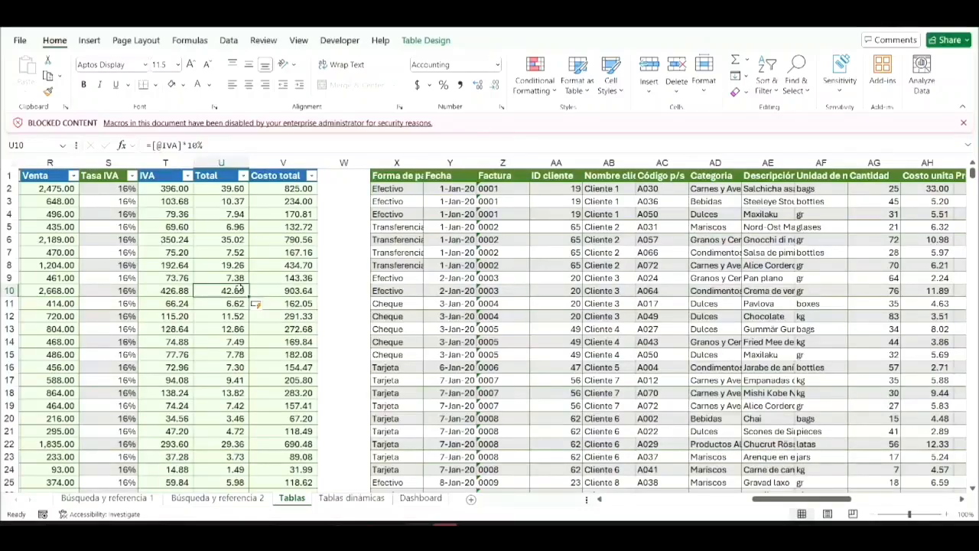
# Enter the formula =AO4*10% in cell AP4 of the plain range's Total column.
pyautogui.hscroll(8, 548, 310)
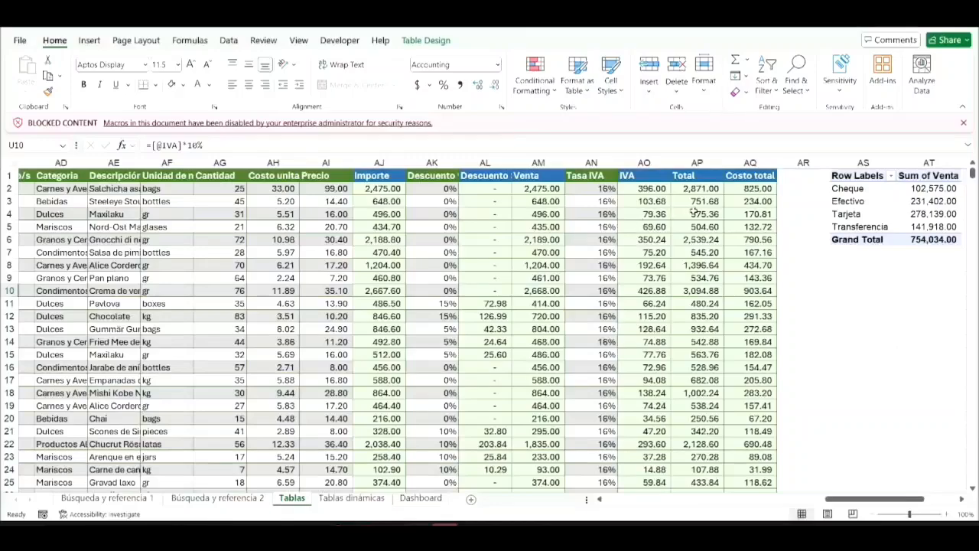
pyautogui.click(705, 213)
pyautogui.write('=')
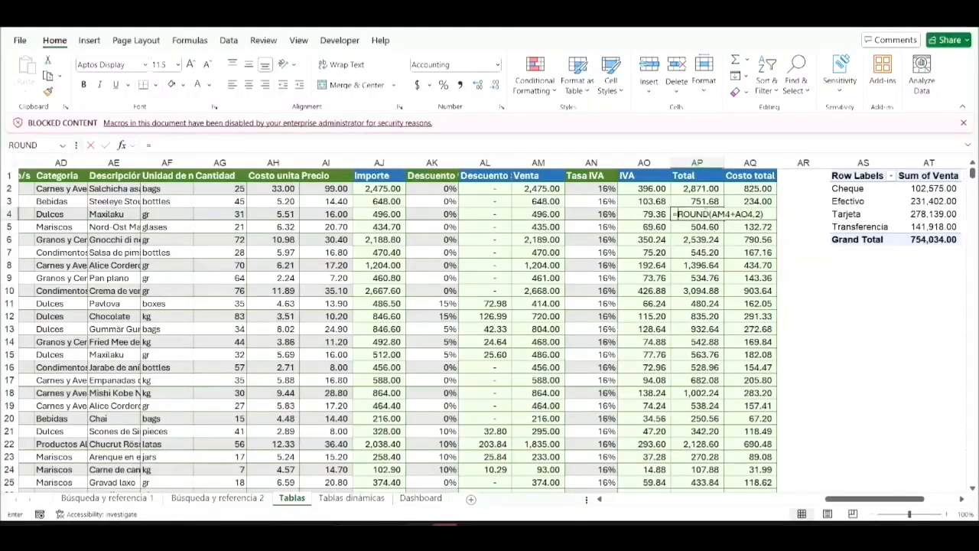
pyautogui.click(653, 214)
pyautogui.write('*10')
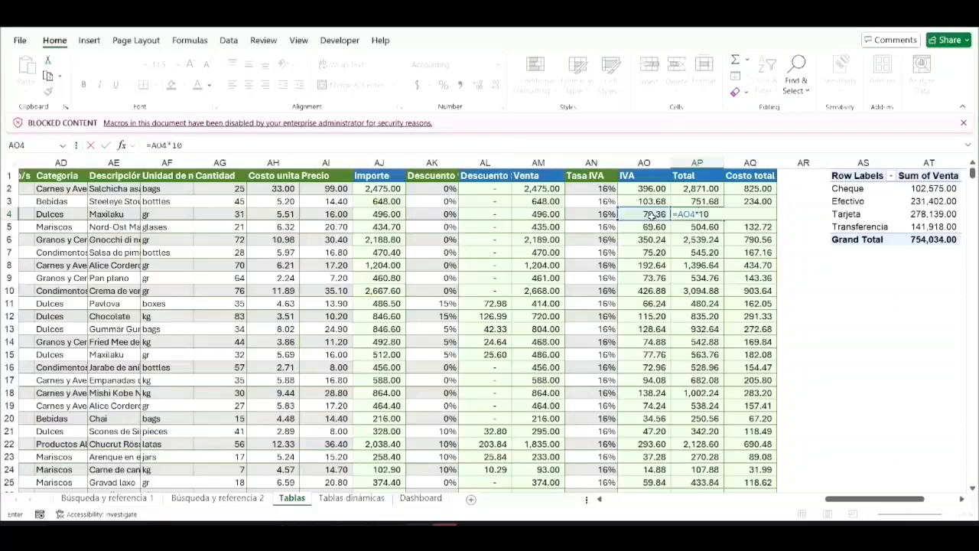
pyautogui.write('%')
pyautogui.press('Return')
# Compare the formula in AP4 with others in the plain range's Total column and inspect AP4's error-checking options.
pyautogui.click(704, 213)
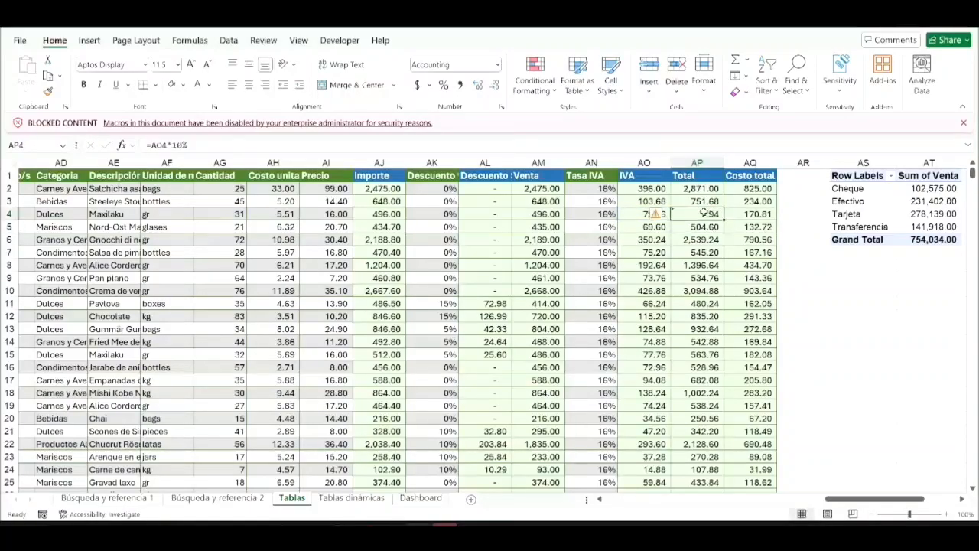
pyautogui.click(696, 226)
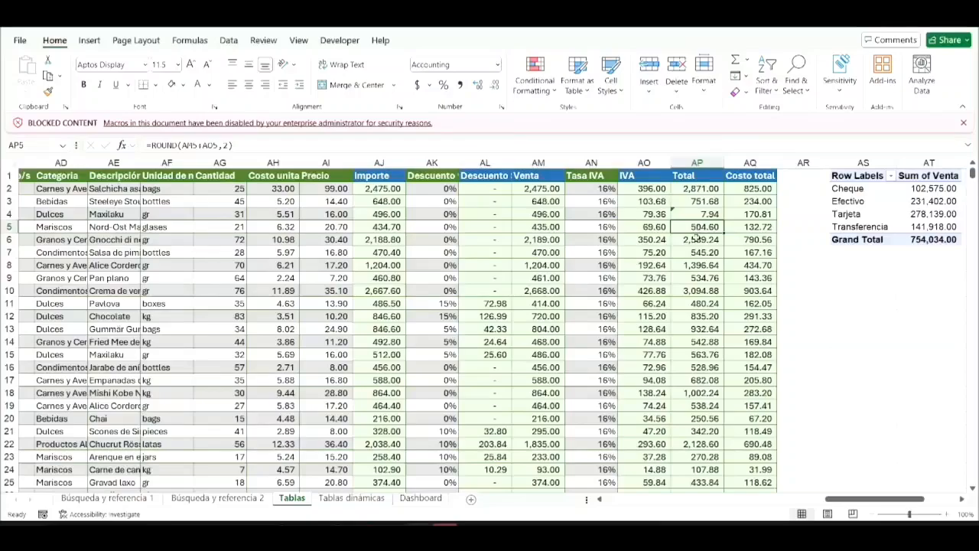
pyautogui.click(696, 238)
pyautogui.click(681, 215)
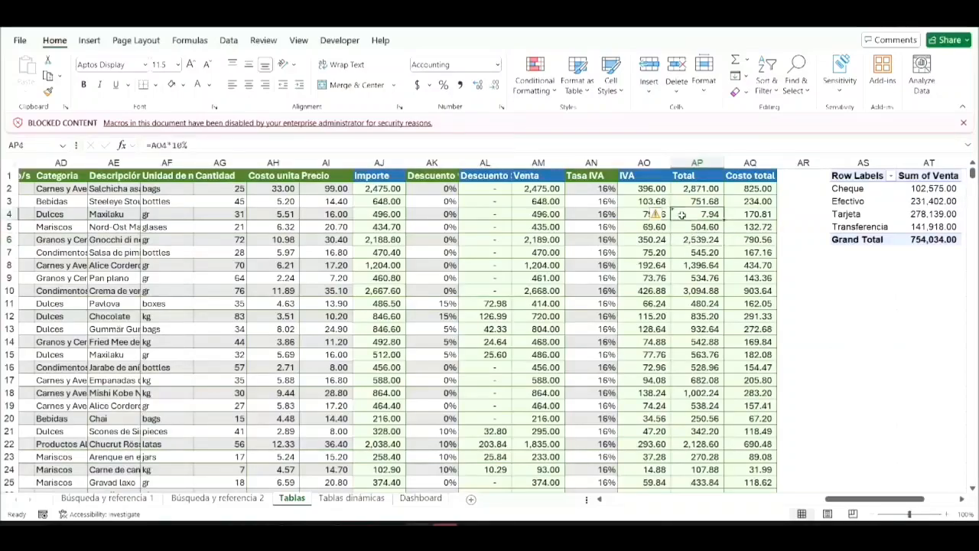
pyautogui.click(661, 215)
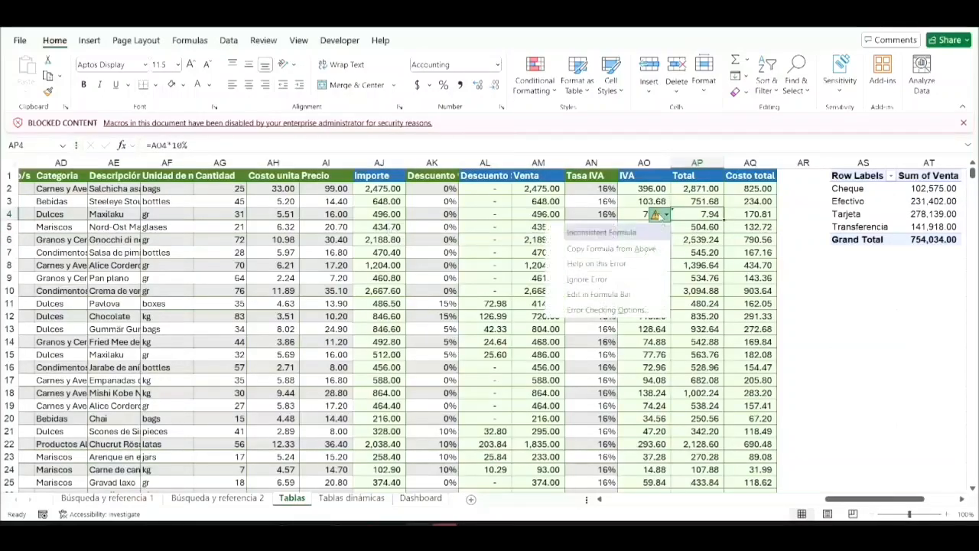
pyautogui.click(696, 264)
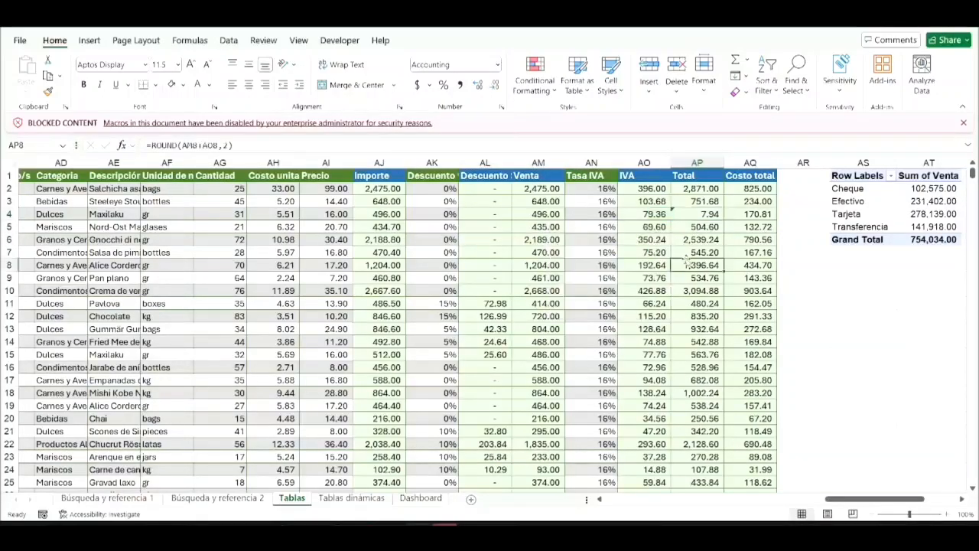
pyautogui.click(691, 189)
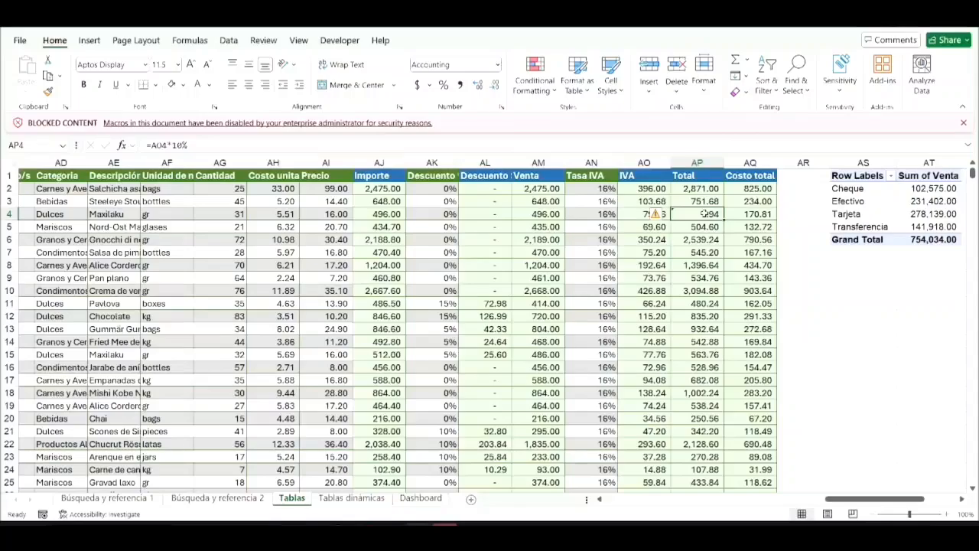
pyautogui.moveTo(849, 189); pyautogui.dragTo(863, 231)
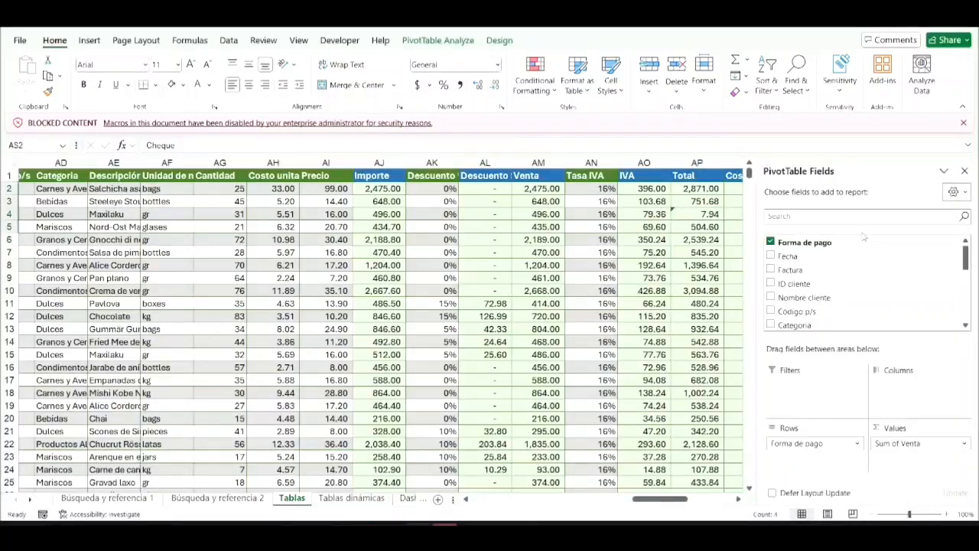